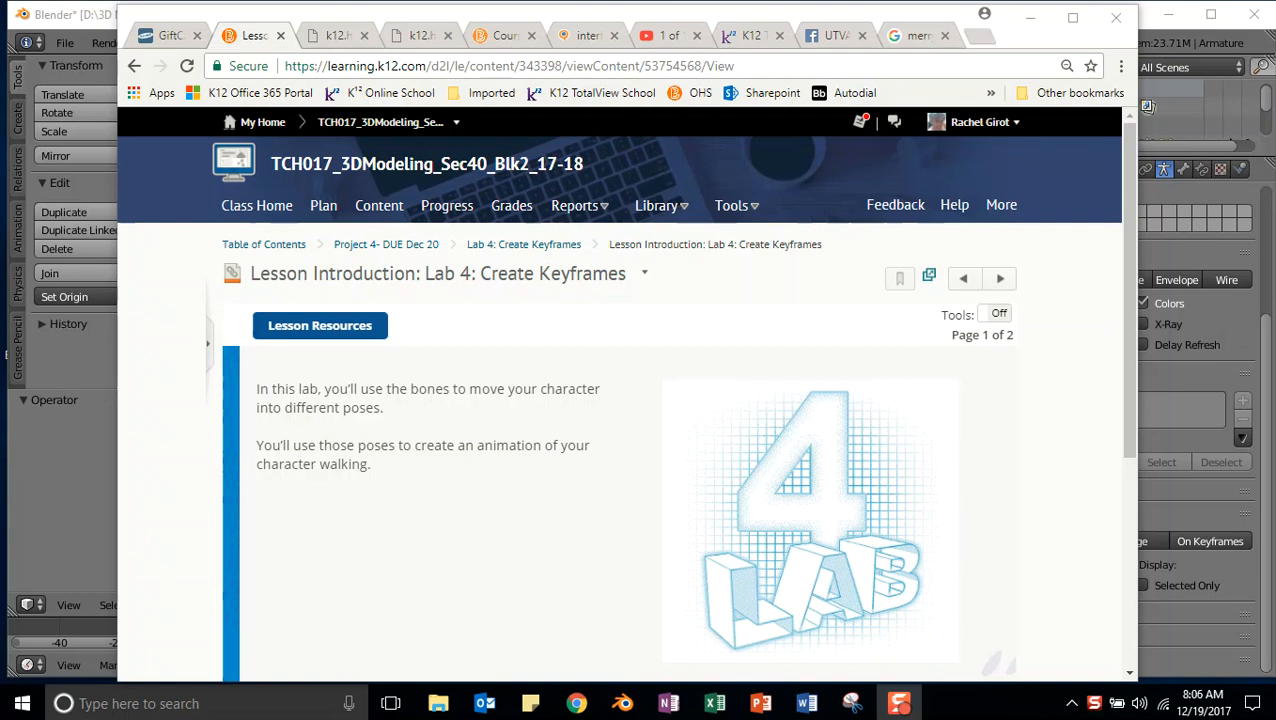
Advance the Lab 4 lesson to the activity pages and read the Fix Paste Flipped Pose Model instructions
{"action": "left_click", "coordinate": [1001, 277]}
{"action": "left_click_drag", "start_coordinate": [1129, 153], "coordinate": [1129, 215]}
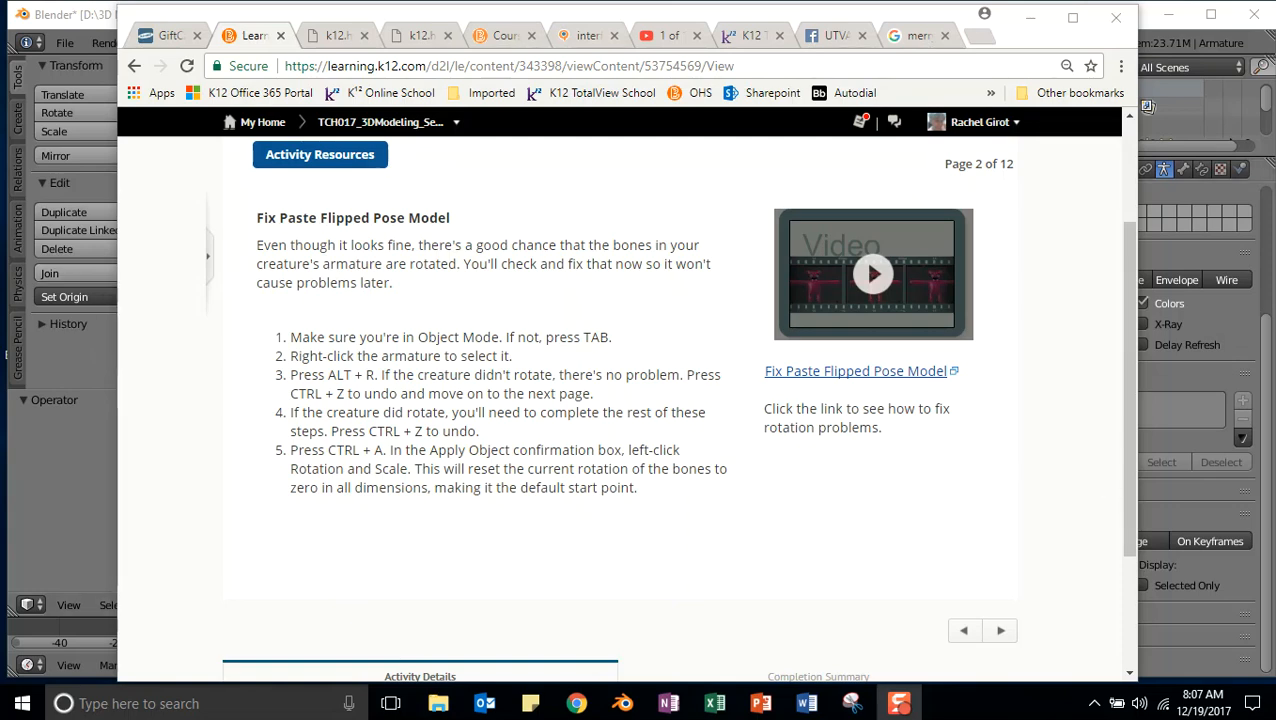
Switch to Blender and make sure the armature is in Object Mode
{"action": "left_click", "coordinate": [105, 604]}
{"action": "left_click", "coordinate": [285, 605]}
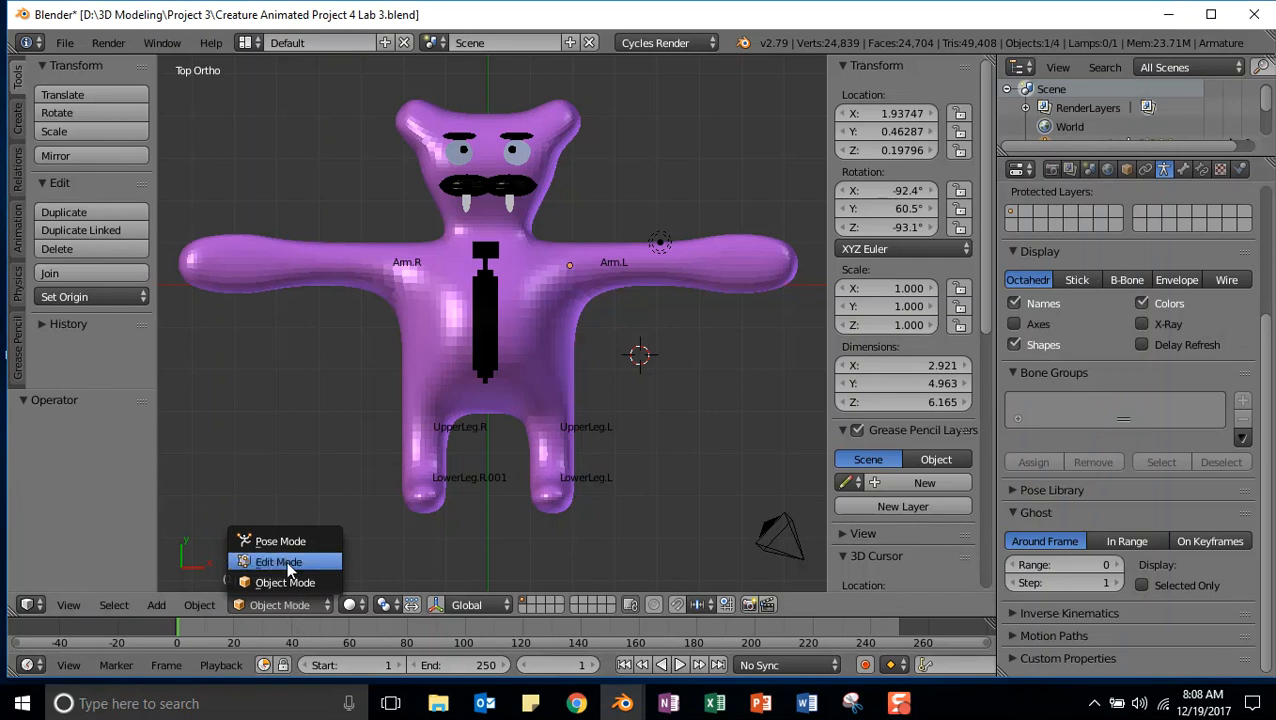
{"action": "left_click", "coordinate": [284, 564]}
{"action": "left_click", "coordinate": [285, 606]}
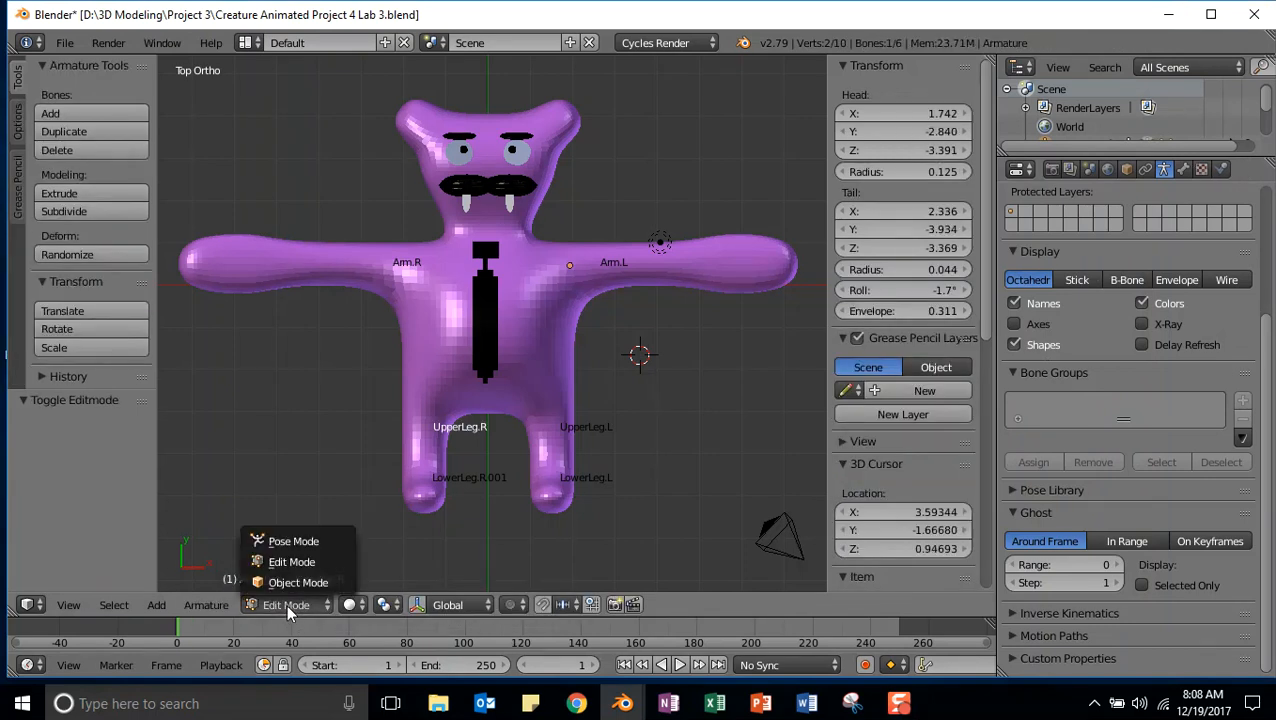
{"action": "left_click", "coordinate": [288, 583]}
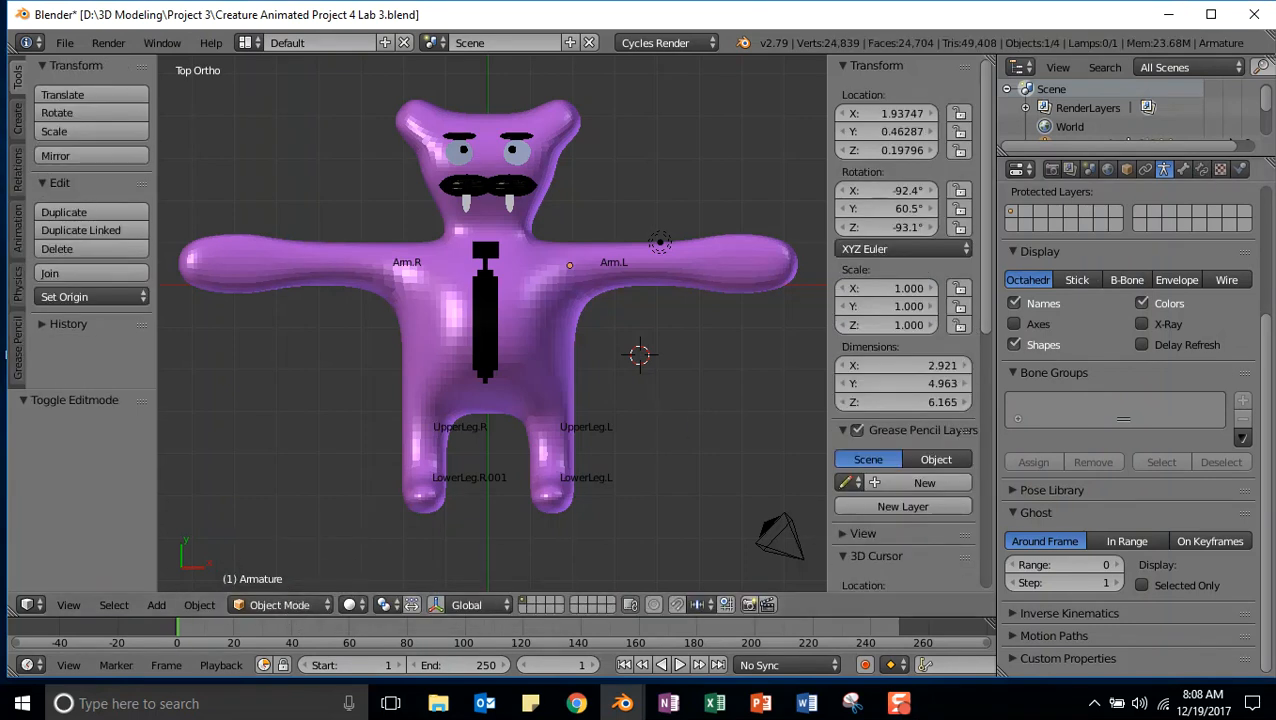
Show the creature in Wireframe viewport shading and select the armature inside it
{"action": "key", "text": "z"}
{"action": "right_click", "coordinate": [456, 502]}
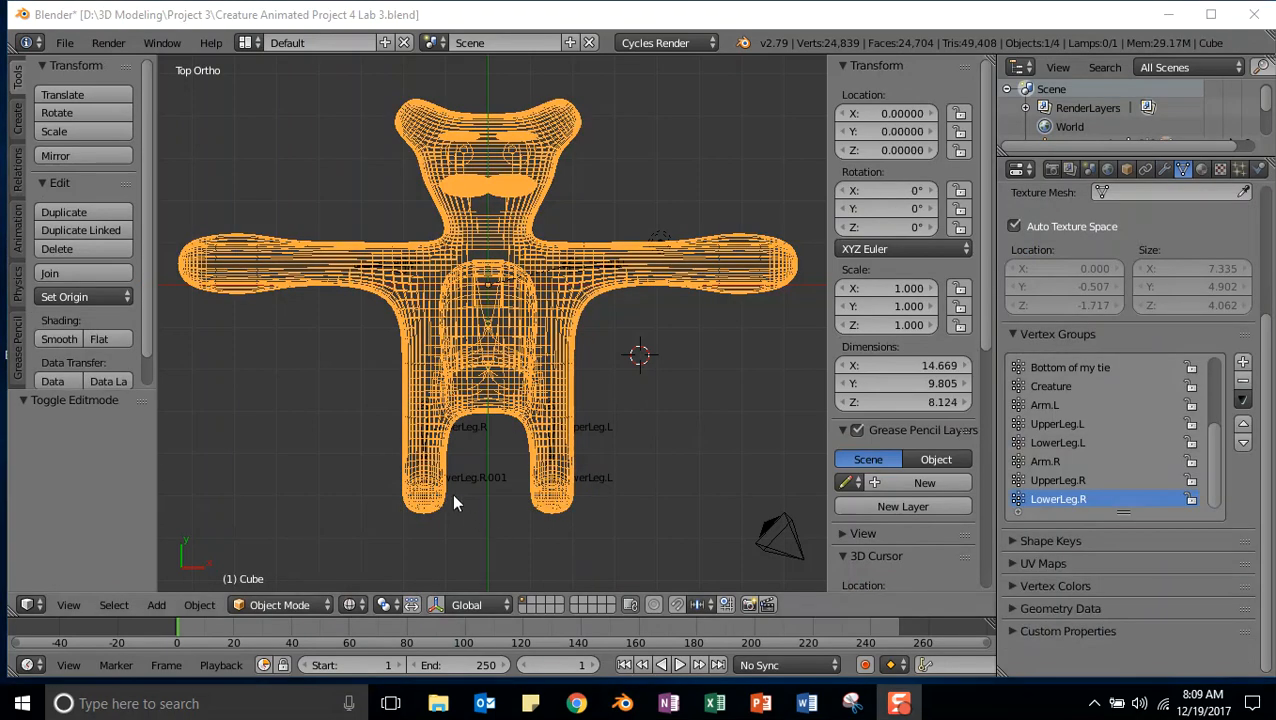
{"action": "left_click", "coordinate": [359, 602]}
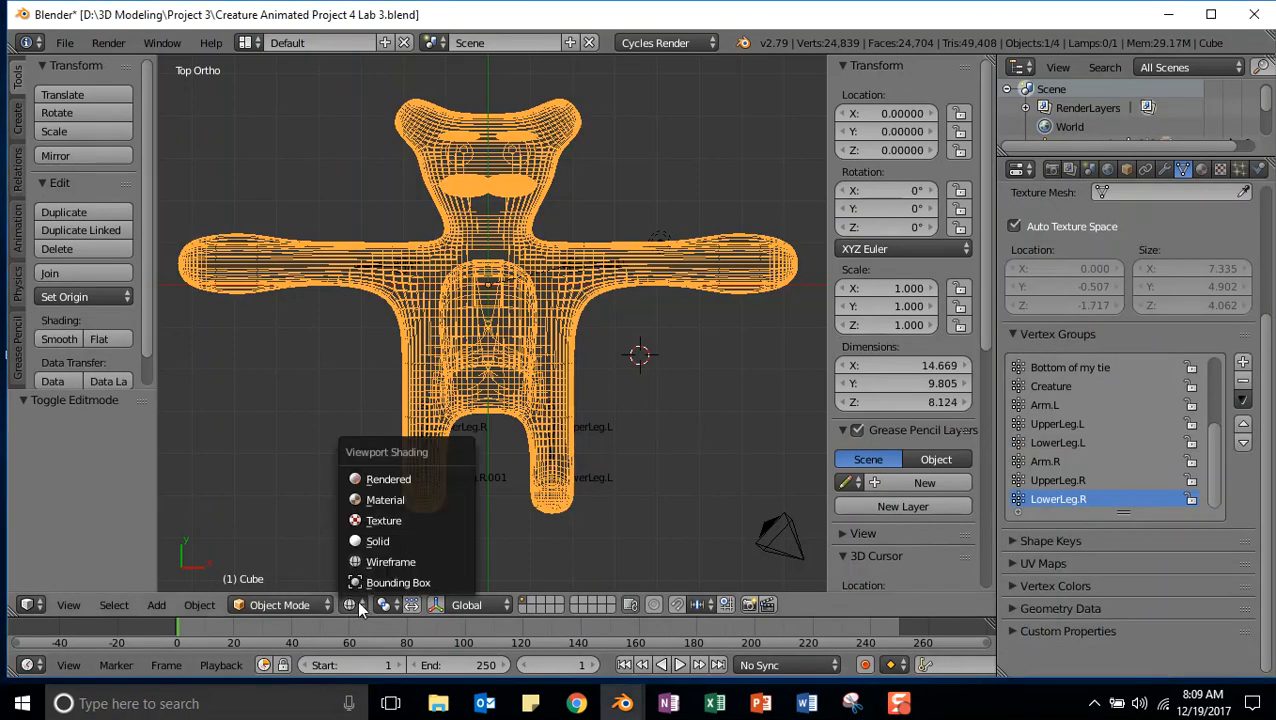
{"action": "left_click", "coordinate": [378, 539]}
{"action": "left_click", "coordinate": [358, 603]}
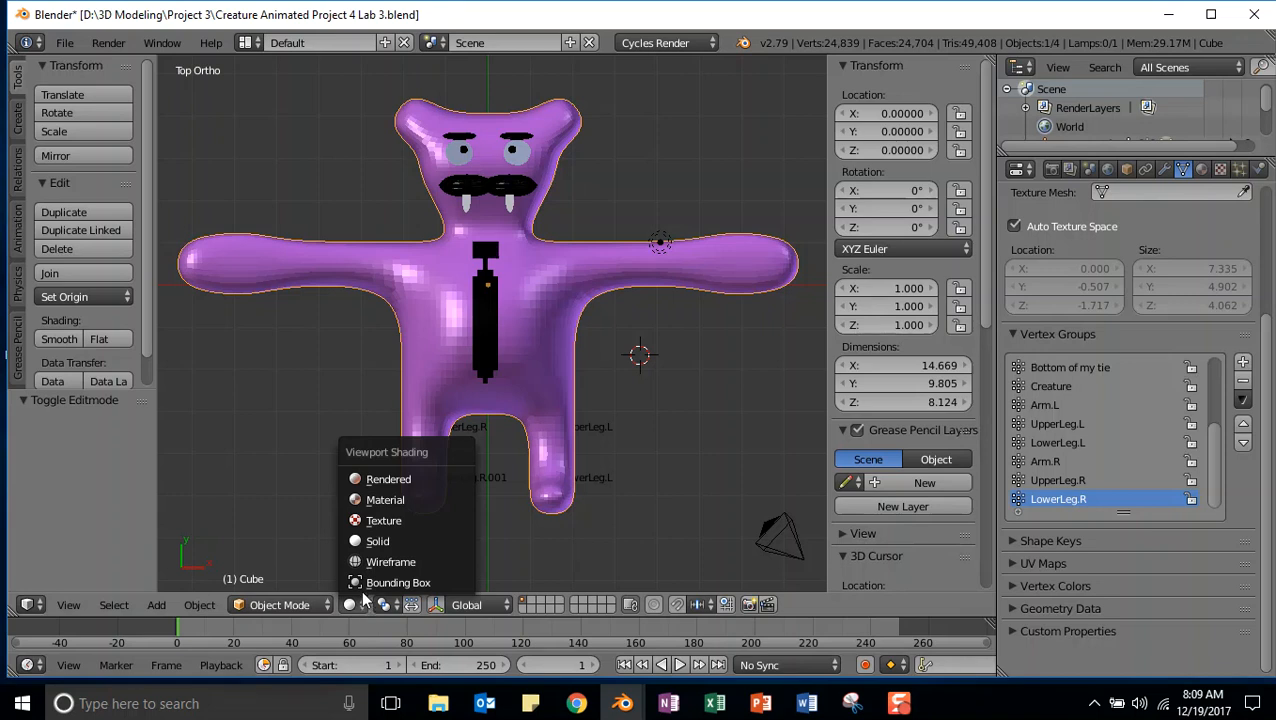
{"action": "left_click", "coordinate": [381, 564]}
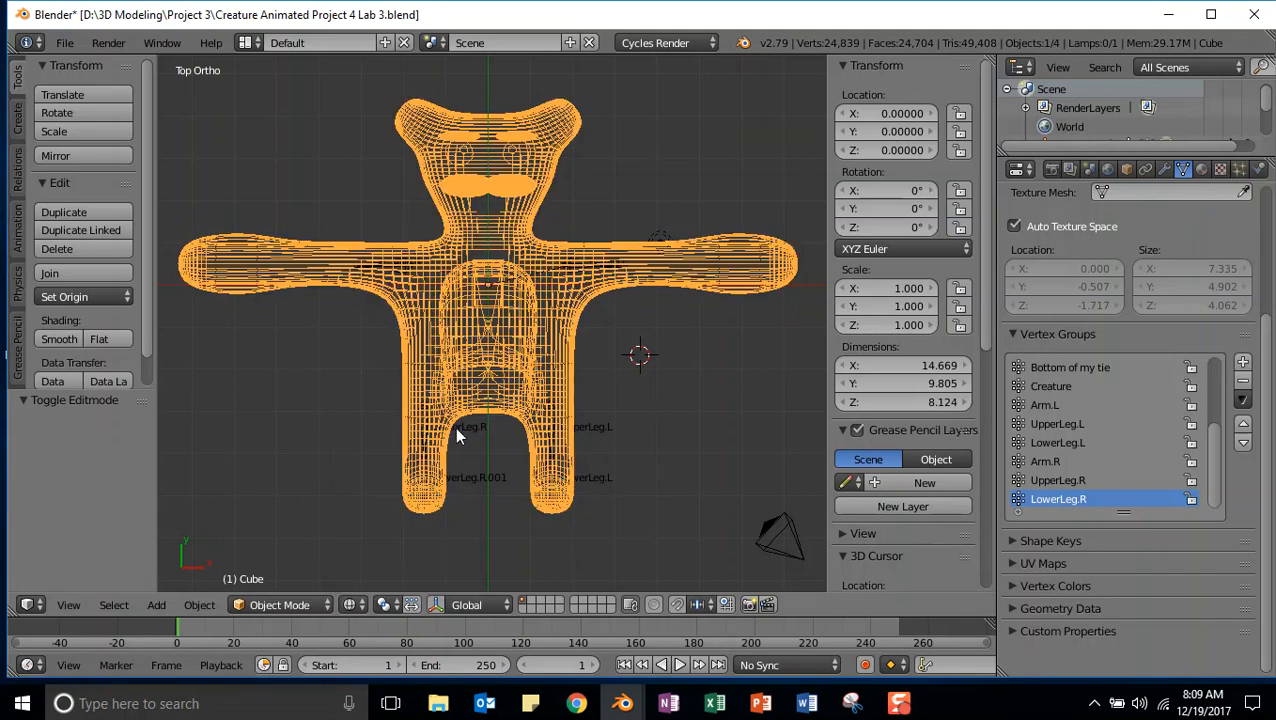
{"action": "right_click", "coordinate": [575, 270]}
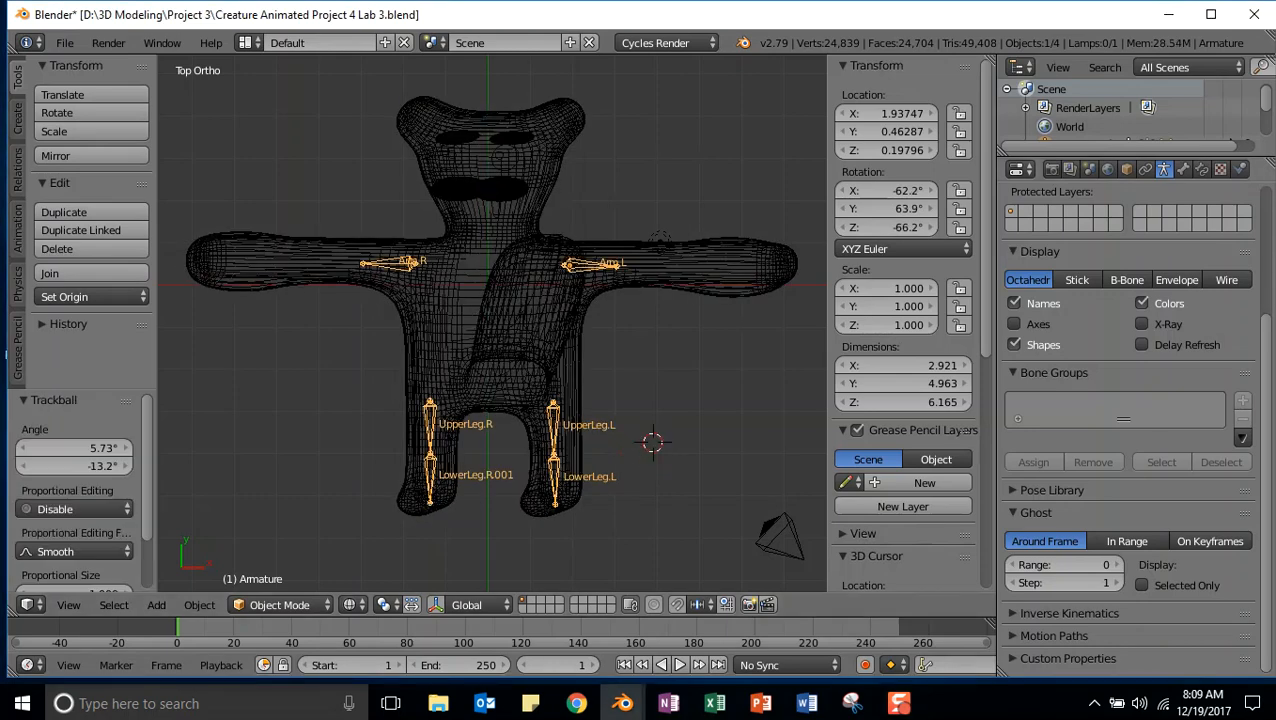
Clear the armature's rotation as a test of its bone rotation and undo it
{"action": "key", "text": "alt+r"}
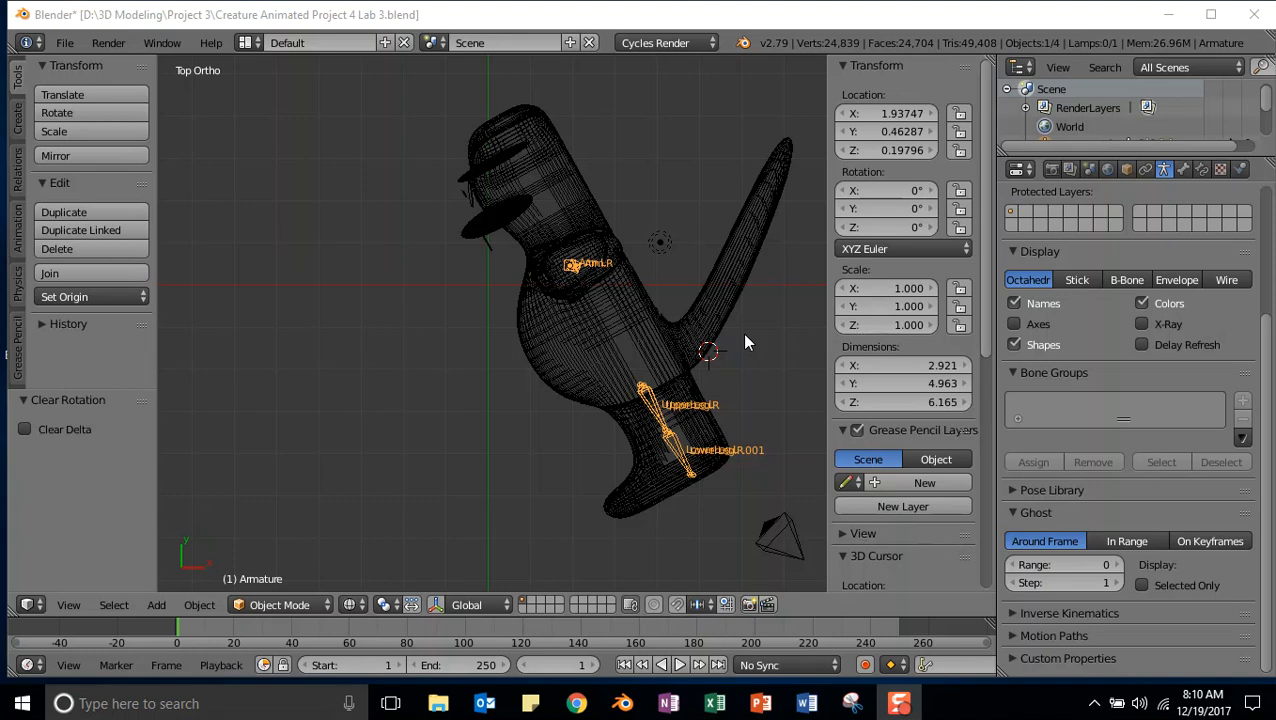
{"action": "left_click", "coordinate": [781, 366]}
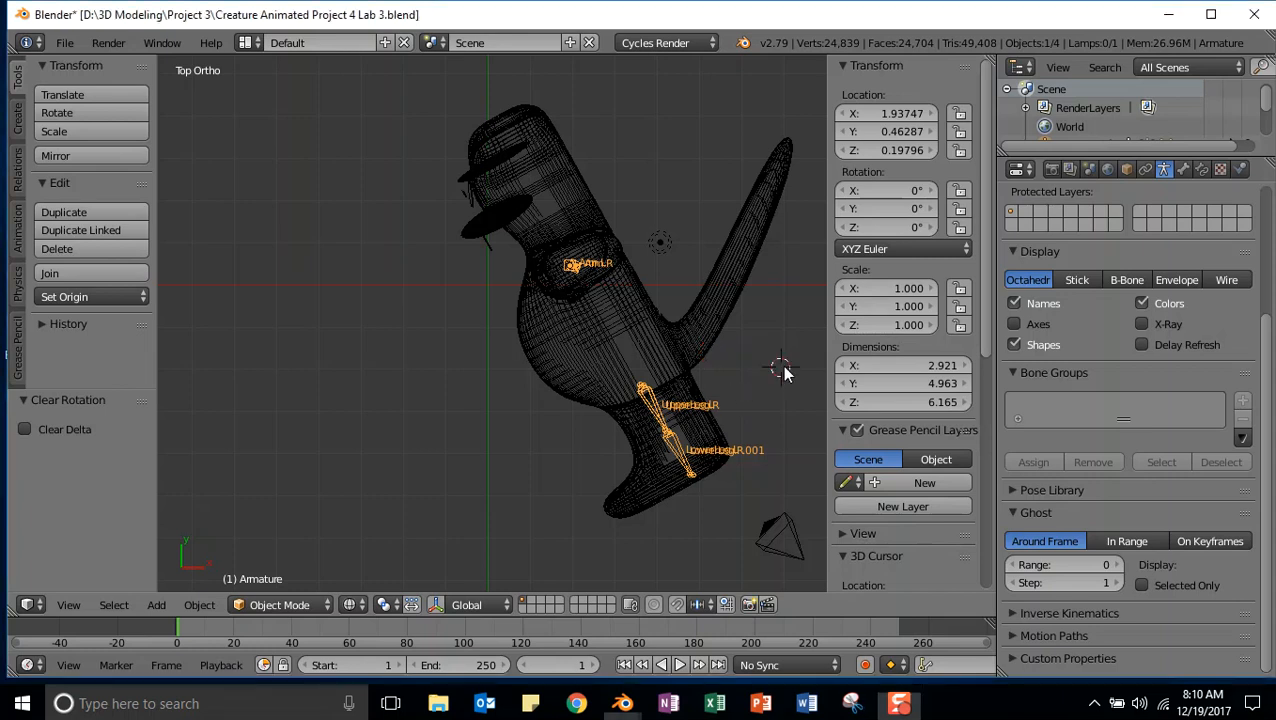
{"action": "key", "text": "ctrl+z"}
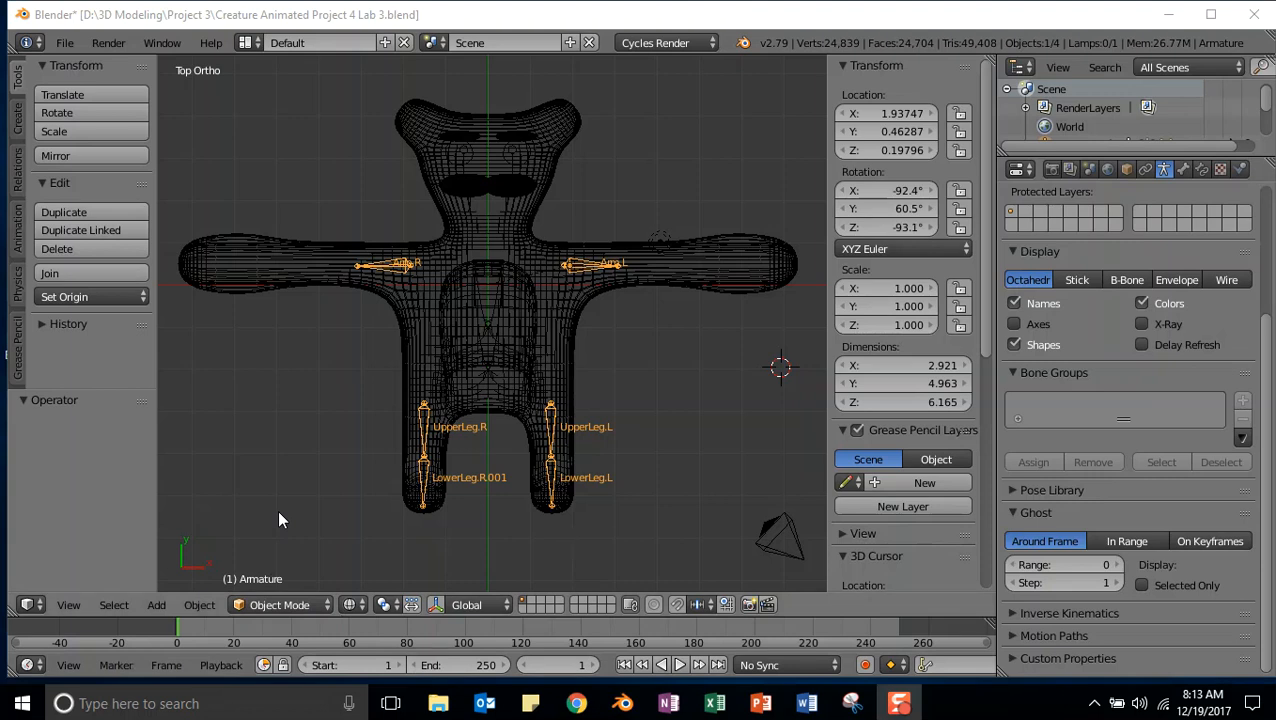
{"action": "key", "text": "ctrl+z"}
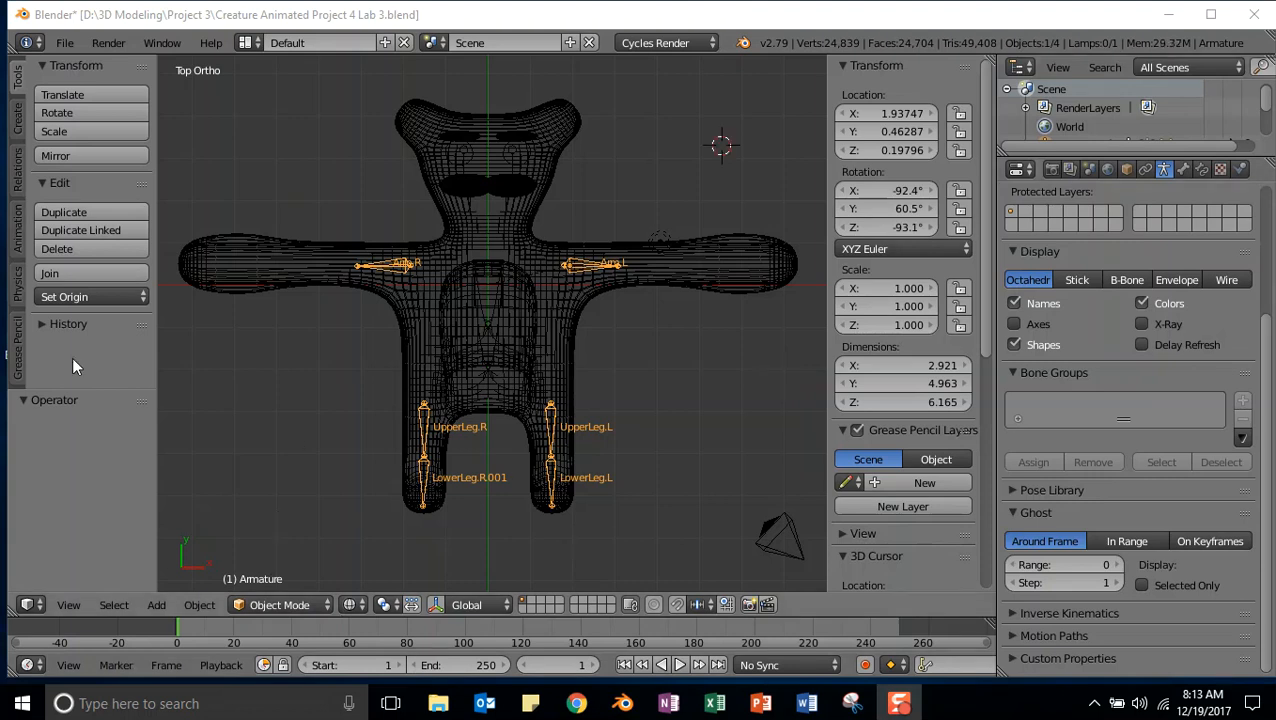
Save the project as a new file named Creature Animated Project 4 Lab 4.blend in the Project 3 folder
{"action": "left_click", "coordinate": [64, 43]}
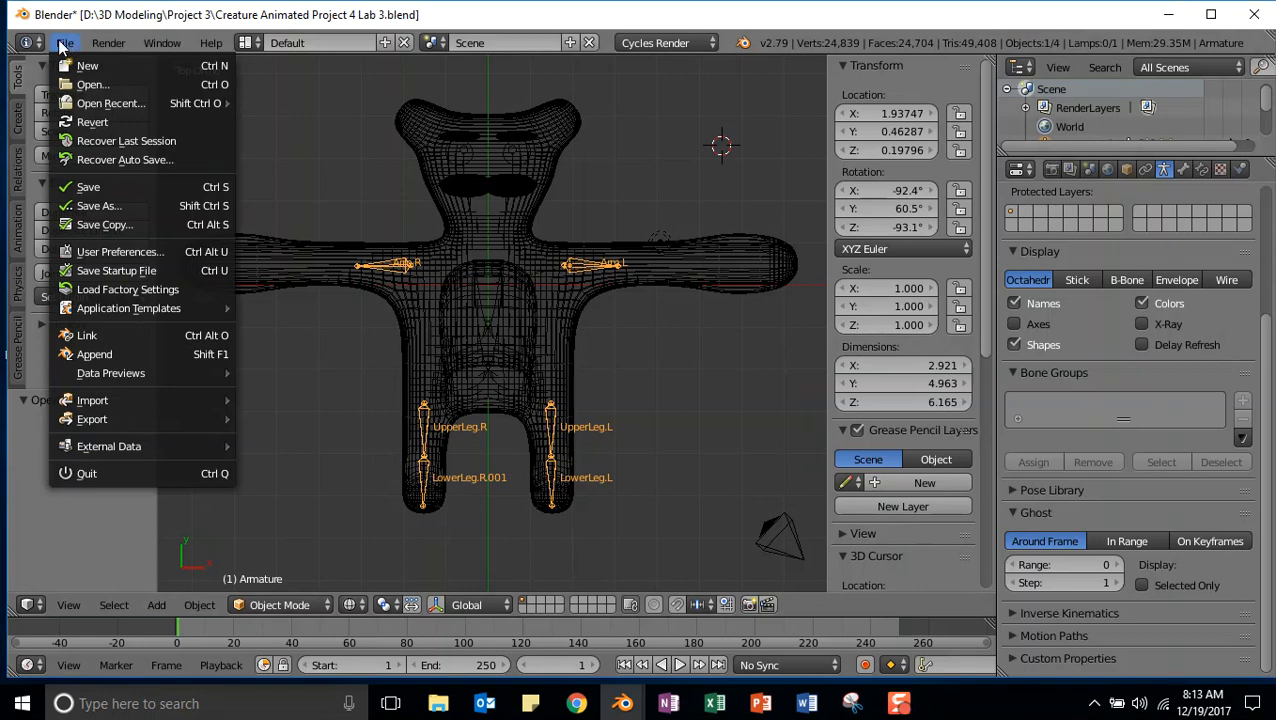
{"action": "left_click", "coordinate": [91, 206]}
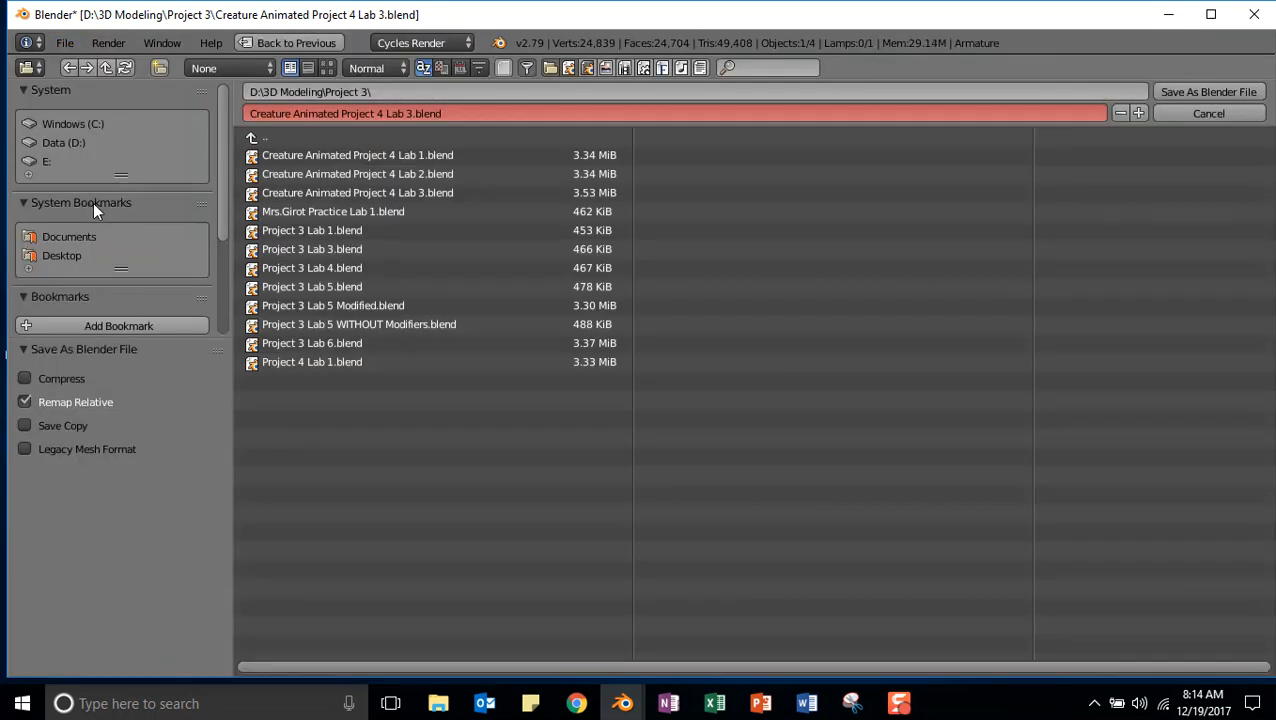
{"action": "left_click", "coordinate": [378, 113]}
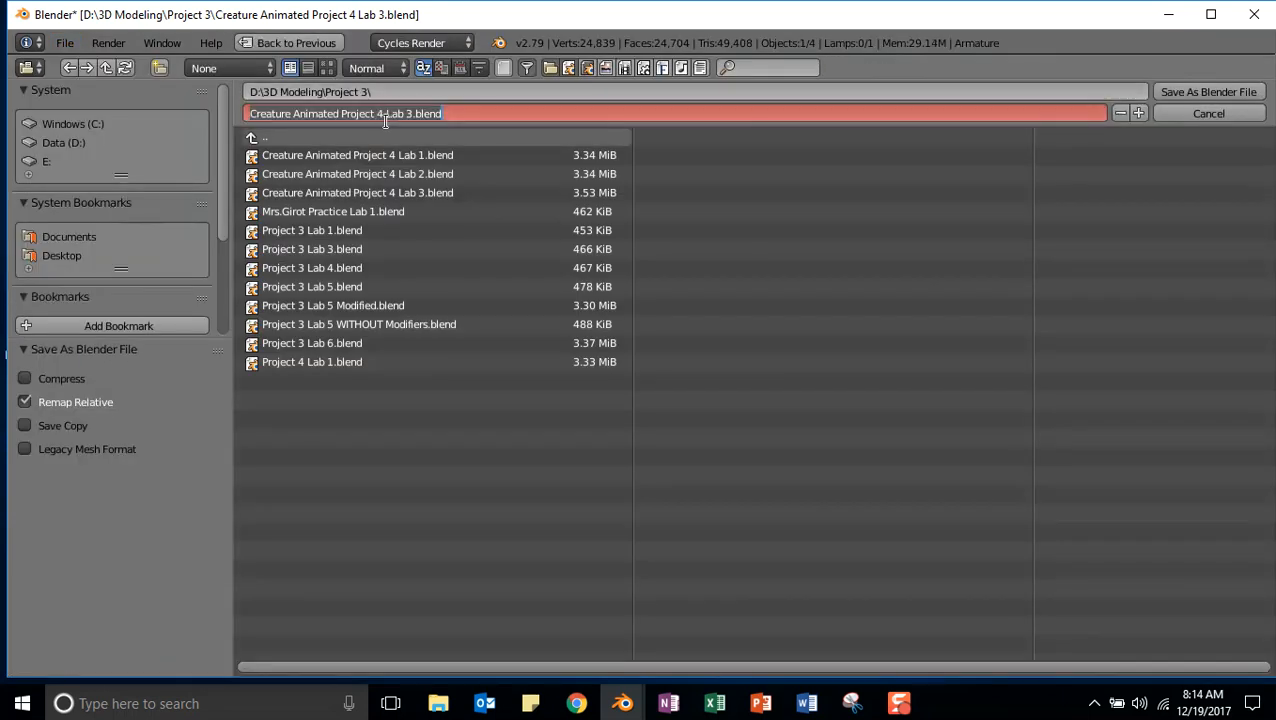
{"action": "left_click", "coordinate": [406, 113]}
{"action": "key", "text": "BackSpace"}
{"action": "type", "text": "4"}
{"action": "left_click", "coordinate": [1196, 96]}
{"action": "left_click", "coordinate": [1196, 96]}
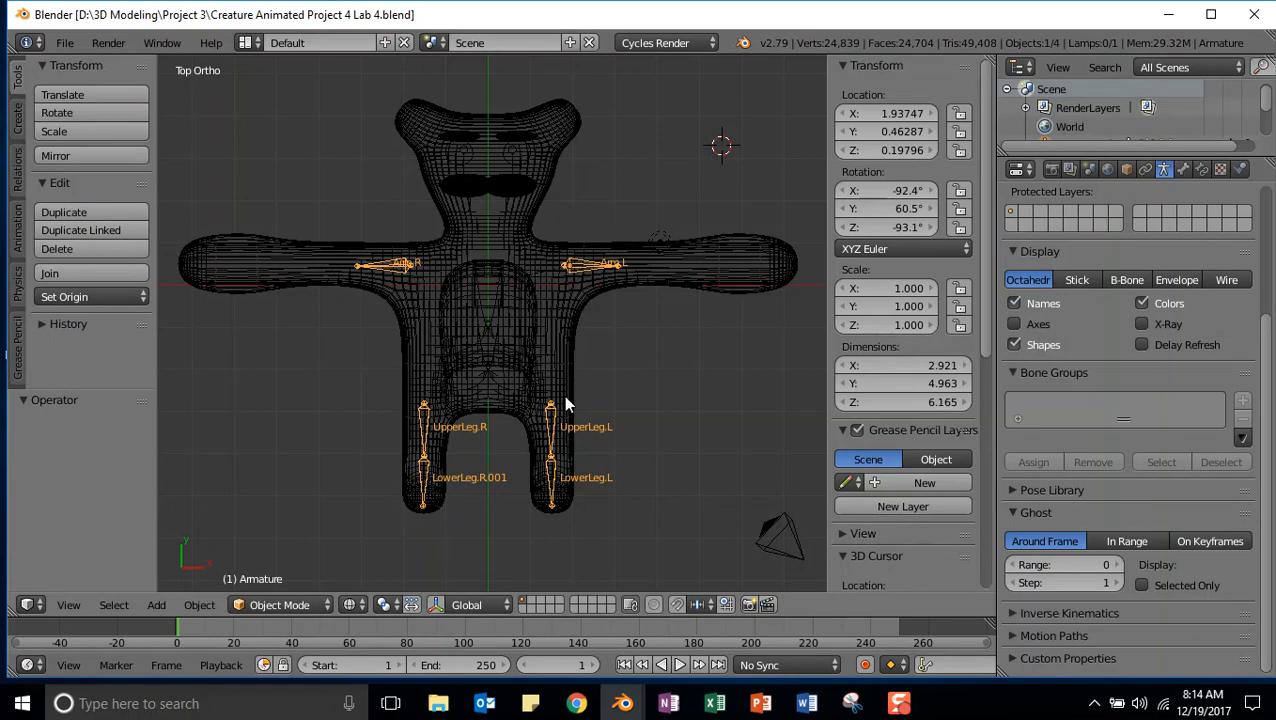
Apply Rotation & Scale to the armature and check the fix by clearing its rotation
{"action": "left_click", "coordinate": [613, 371]}
{"action": "key", "text": "ctrl+a"}
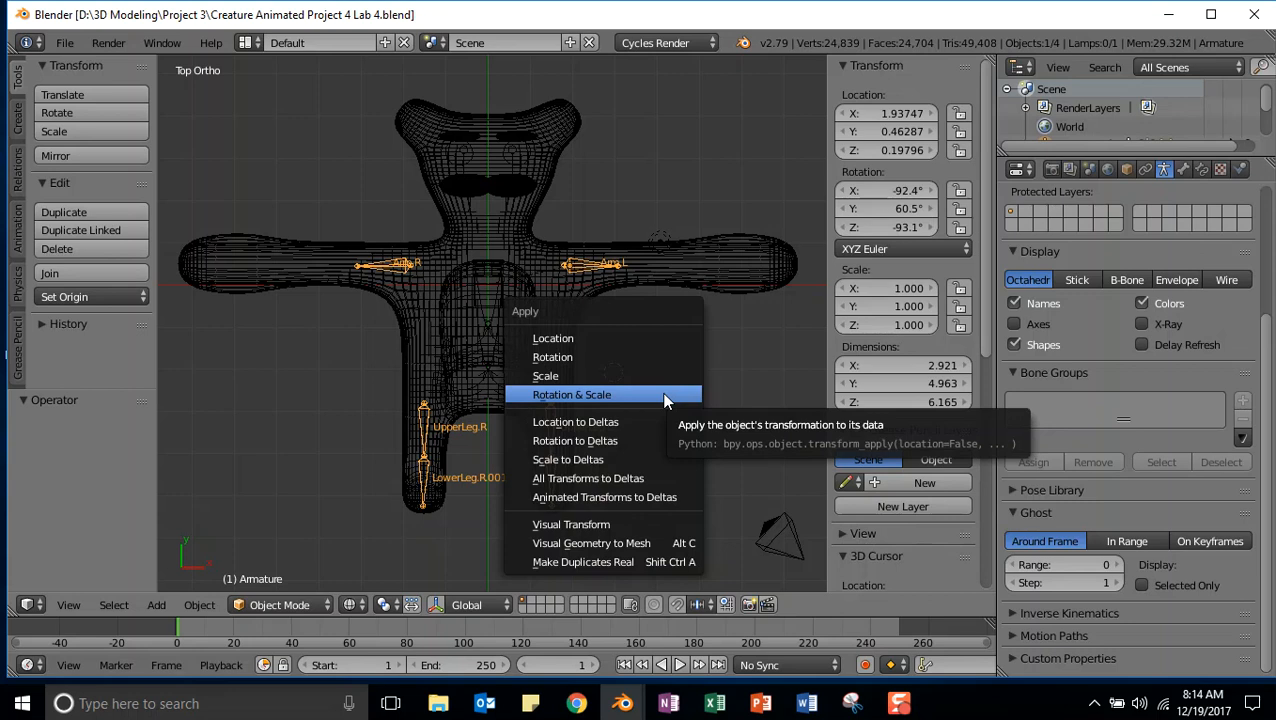
{"action": "left_click", "coordinate": [591, 396]}
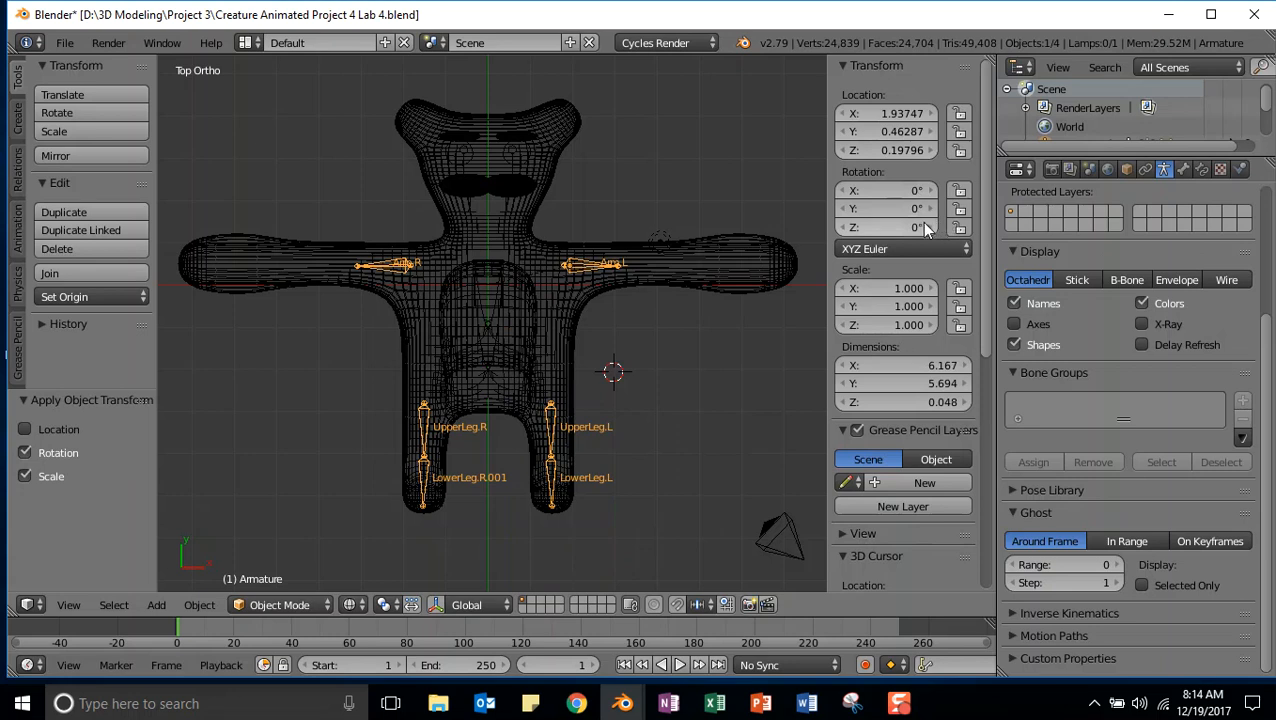
{"action": "left_click", "coordinate": [765, 354]}
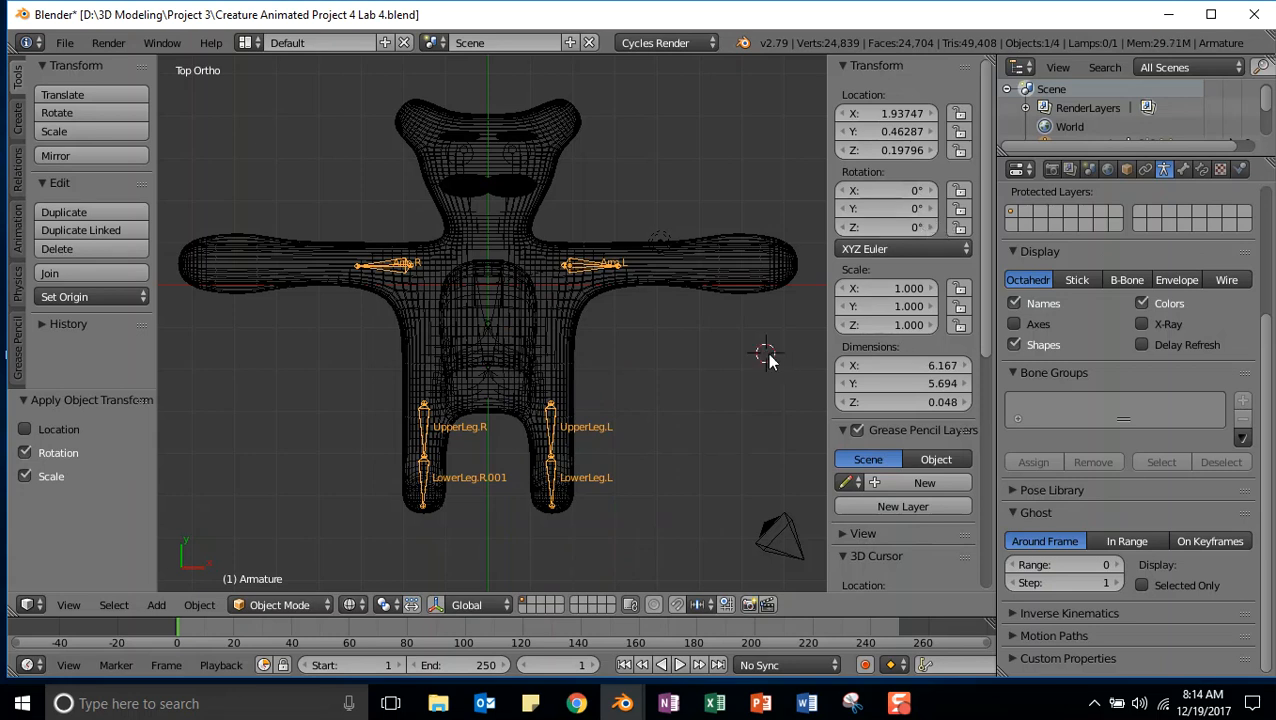
{"action": "key", "text": "alt+r"}
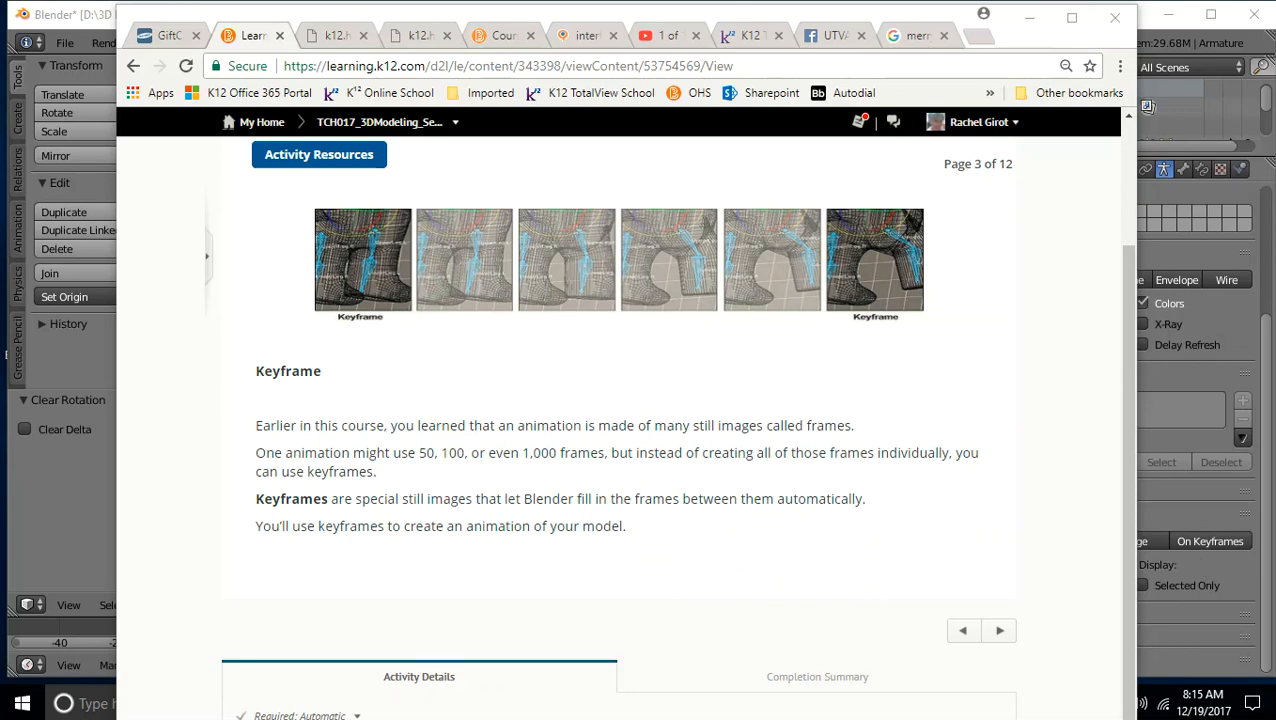
Return to Blender from the lesson, put the armature in Pose Mode and enable the 3D manipulator
{"action": "key", "text": "alt+Tab"}
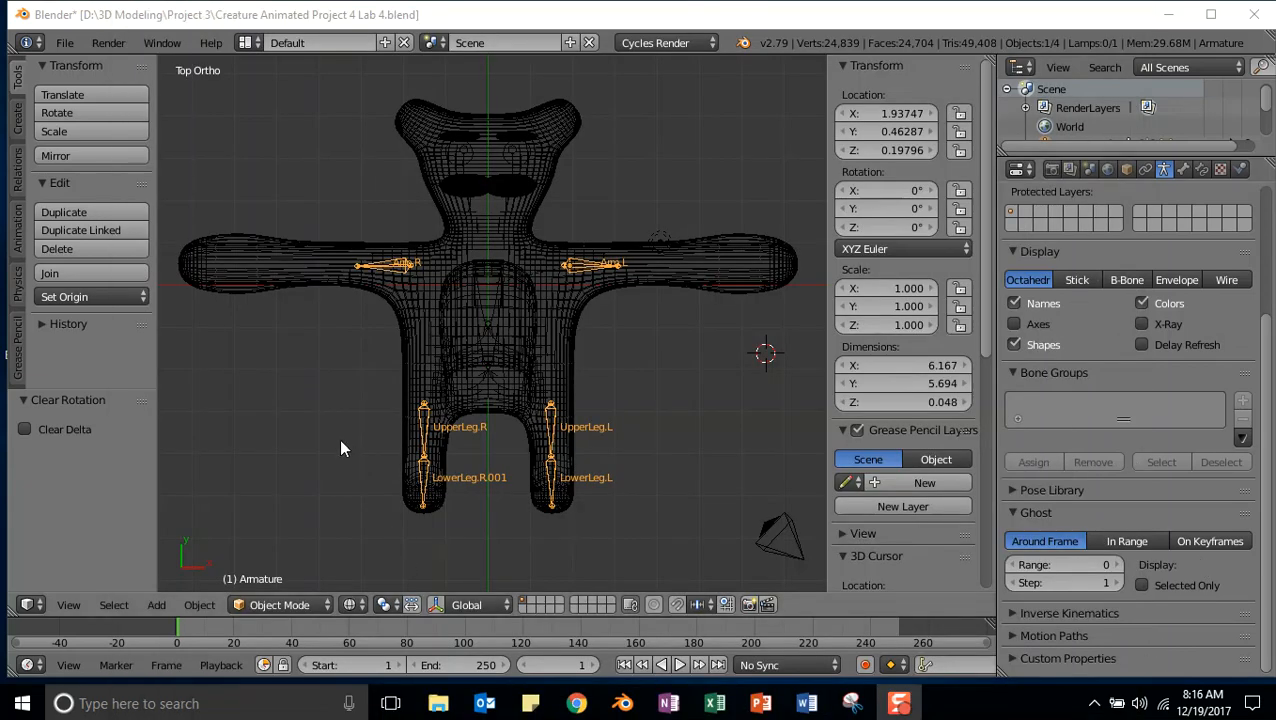
{"action": "left_click", "coordinate": [305, 605]}
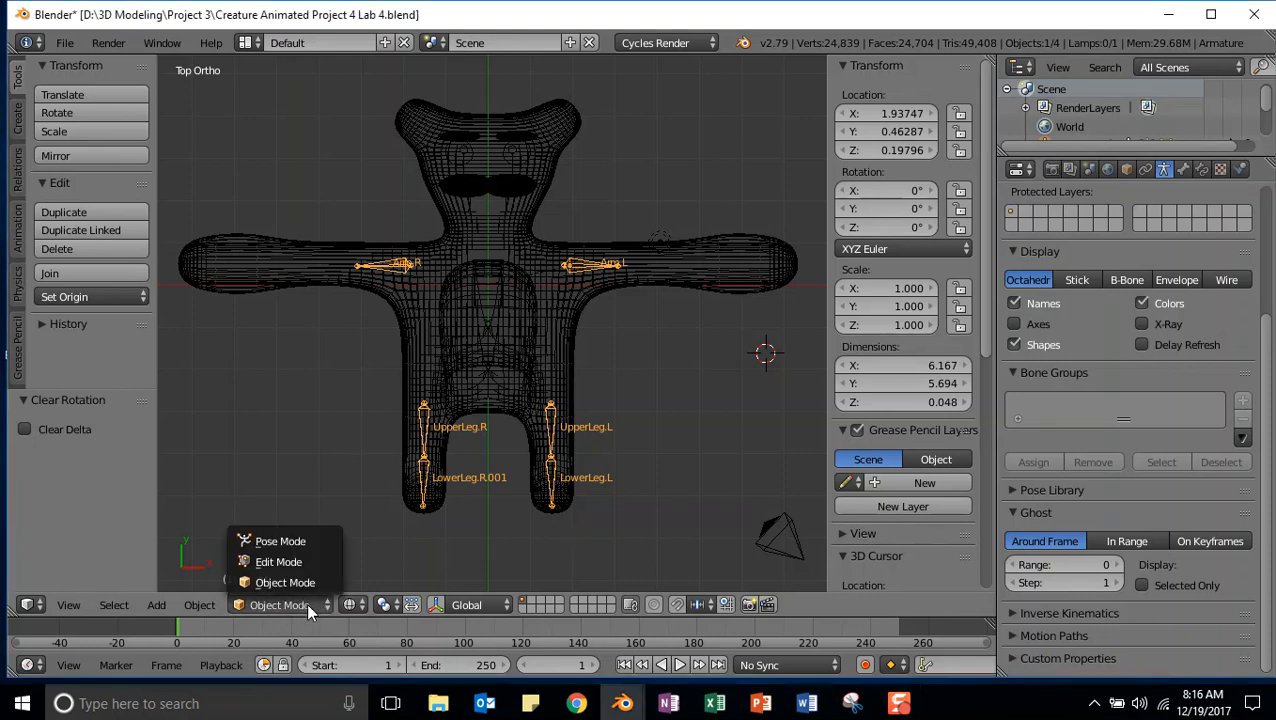
{"action": "left_click", "coordinate": [301, 540]}
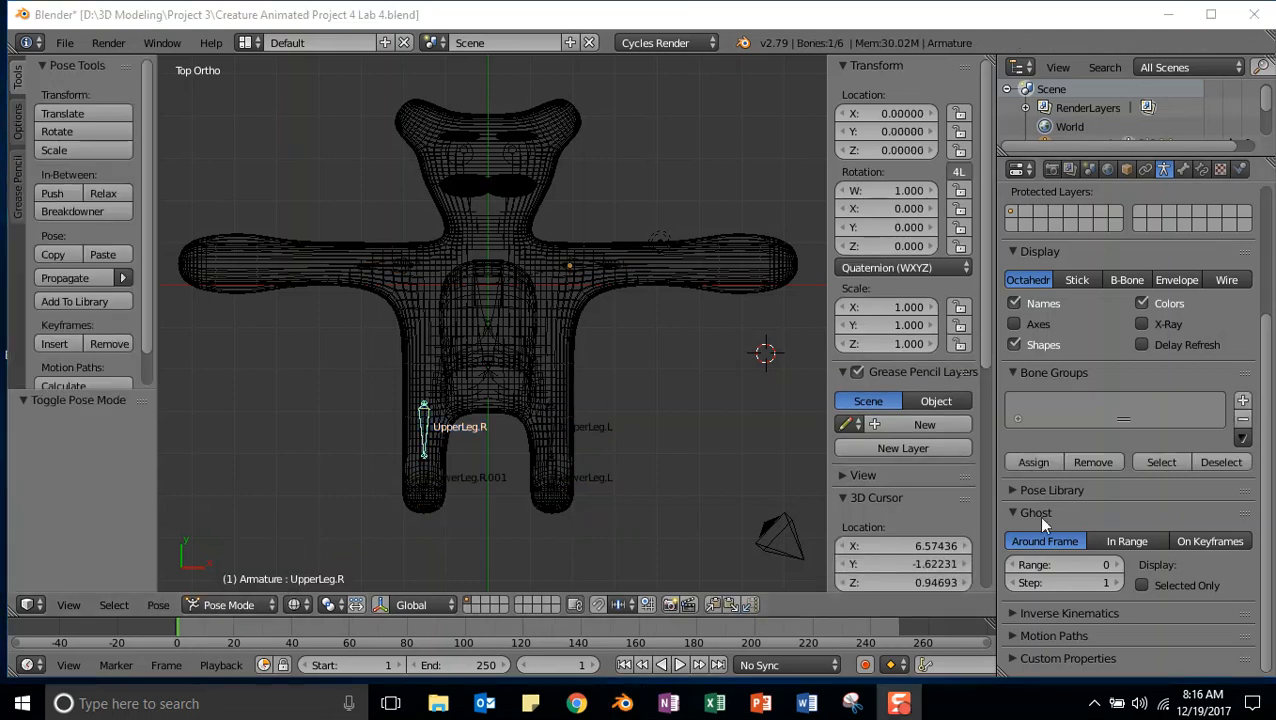
{"action": "left_click", "coordinate": [379, 605]}
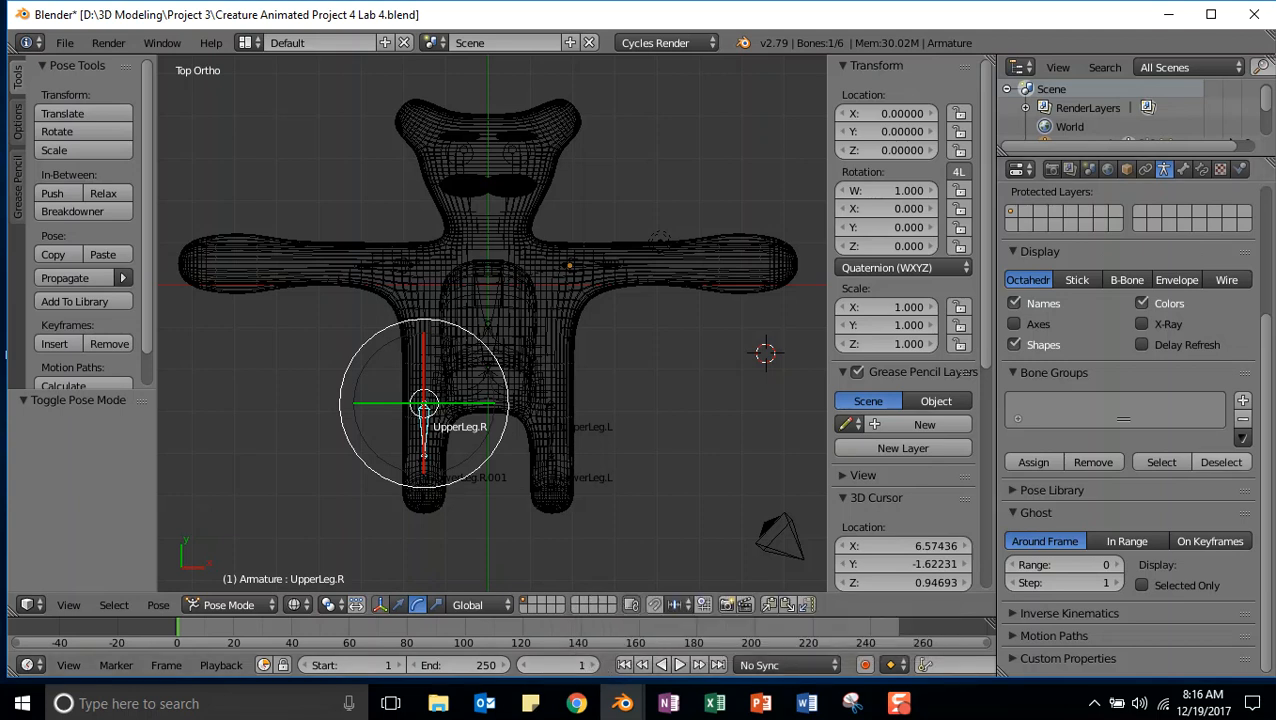
Select all the armature's bones and insert a LocRot keyframe for them at frame 1
{"action": "left_click", "coordinate": [238, 389]}
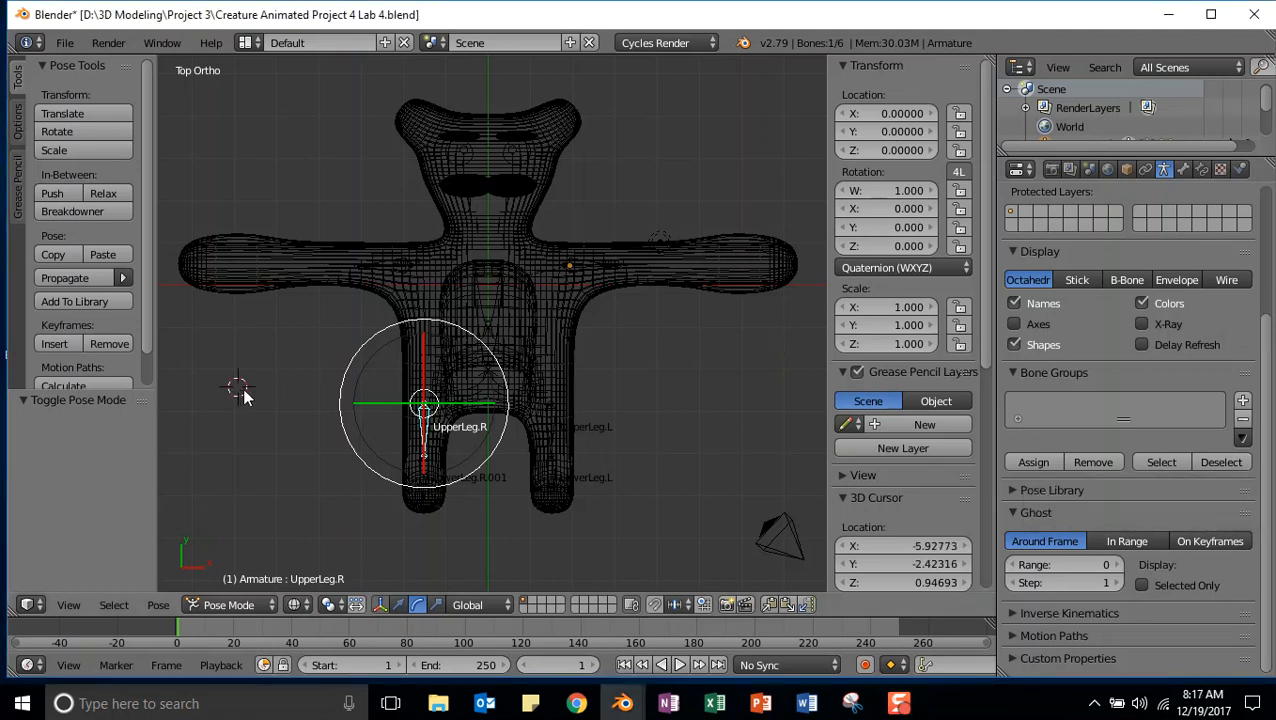
{"action": "key", "text": "a"}
{"action": "key", "text": "a"}
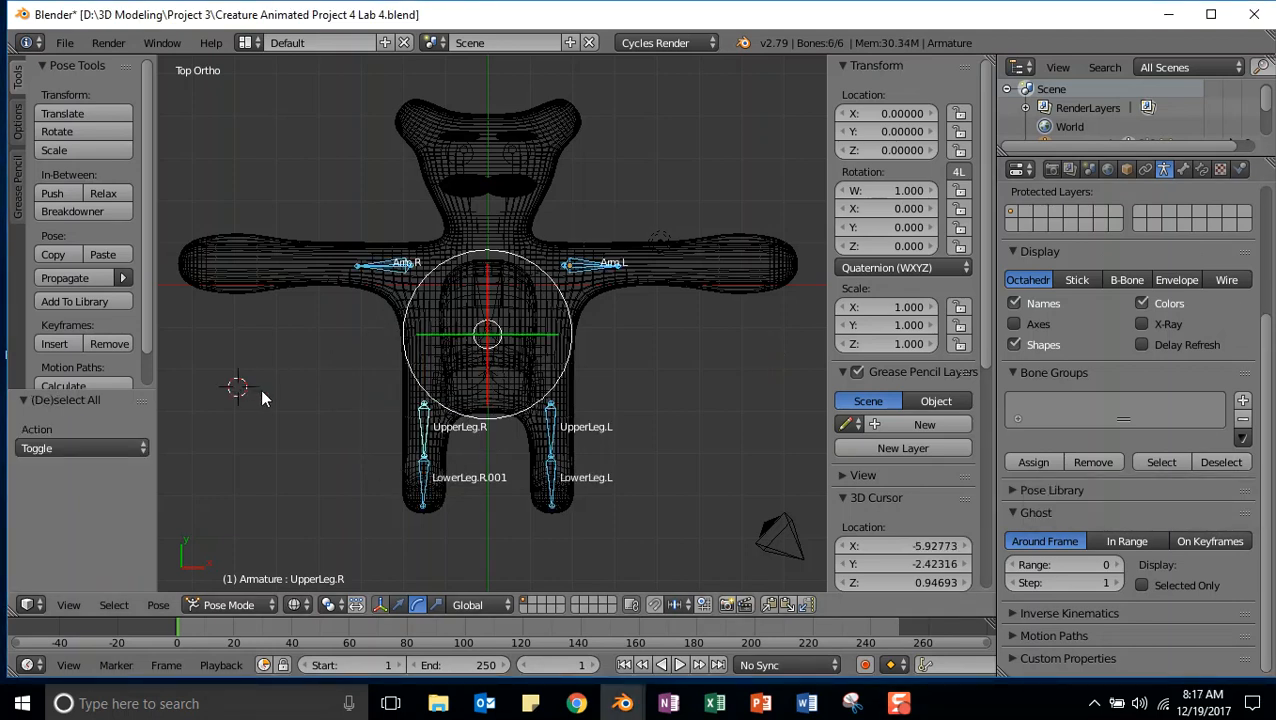
{"action": "left_click", "coordinate": [727, 408]}
{"action": "key", "text": "i"}
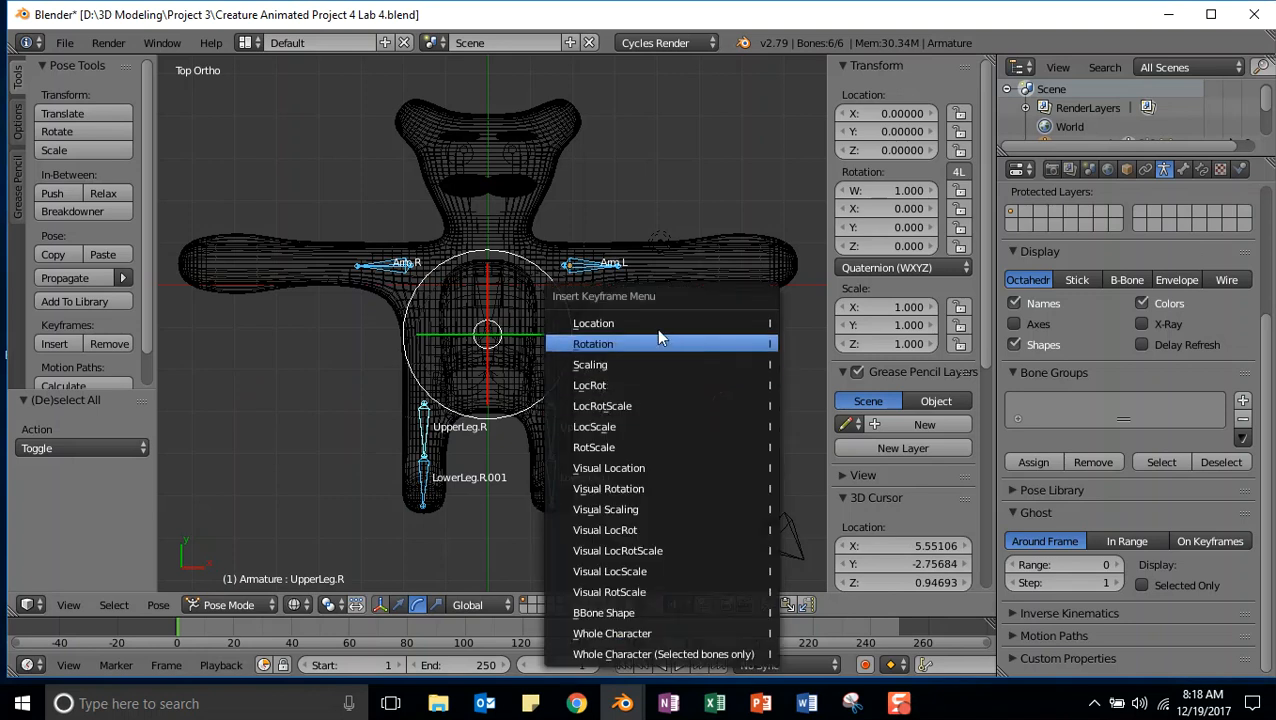
{"action": "left_click", "coordinate": [610, 385]}
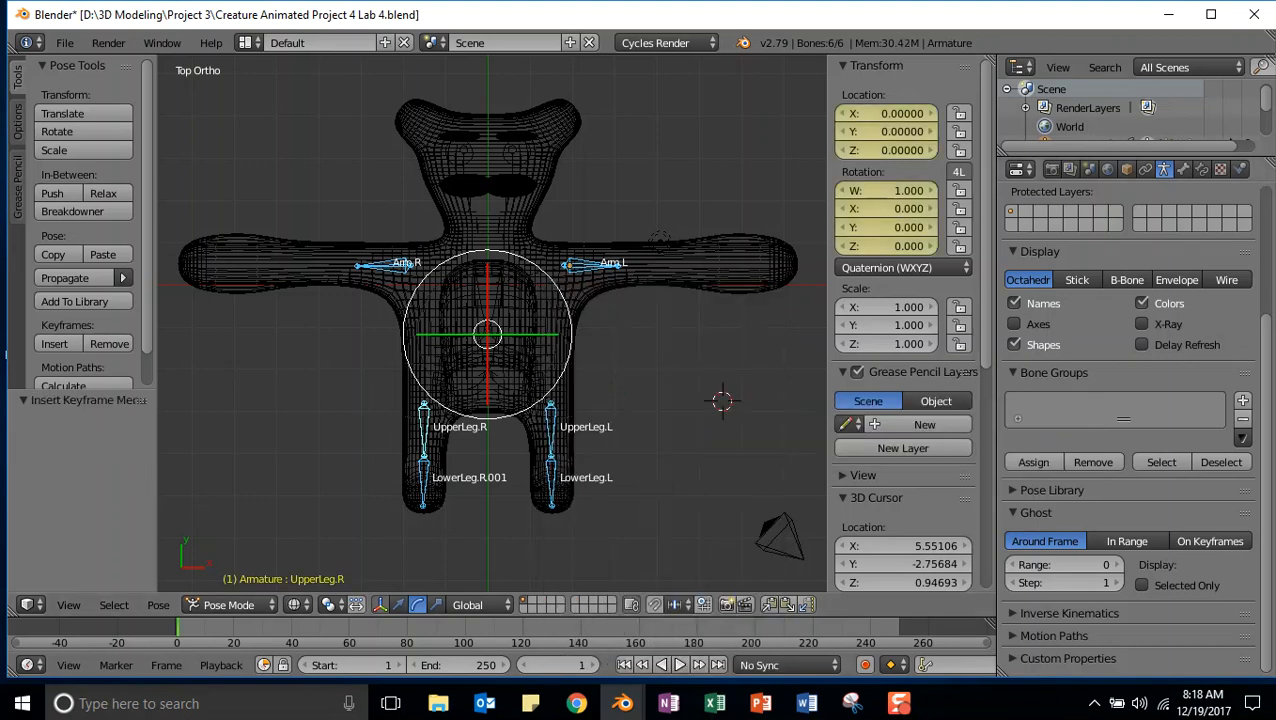
Review the lesson's LocRot page in the browser, return to Blender and set the current frame to 11
{"action": "key", "text": "alt+Tab"}
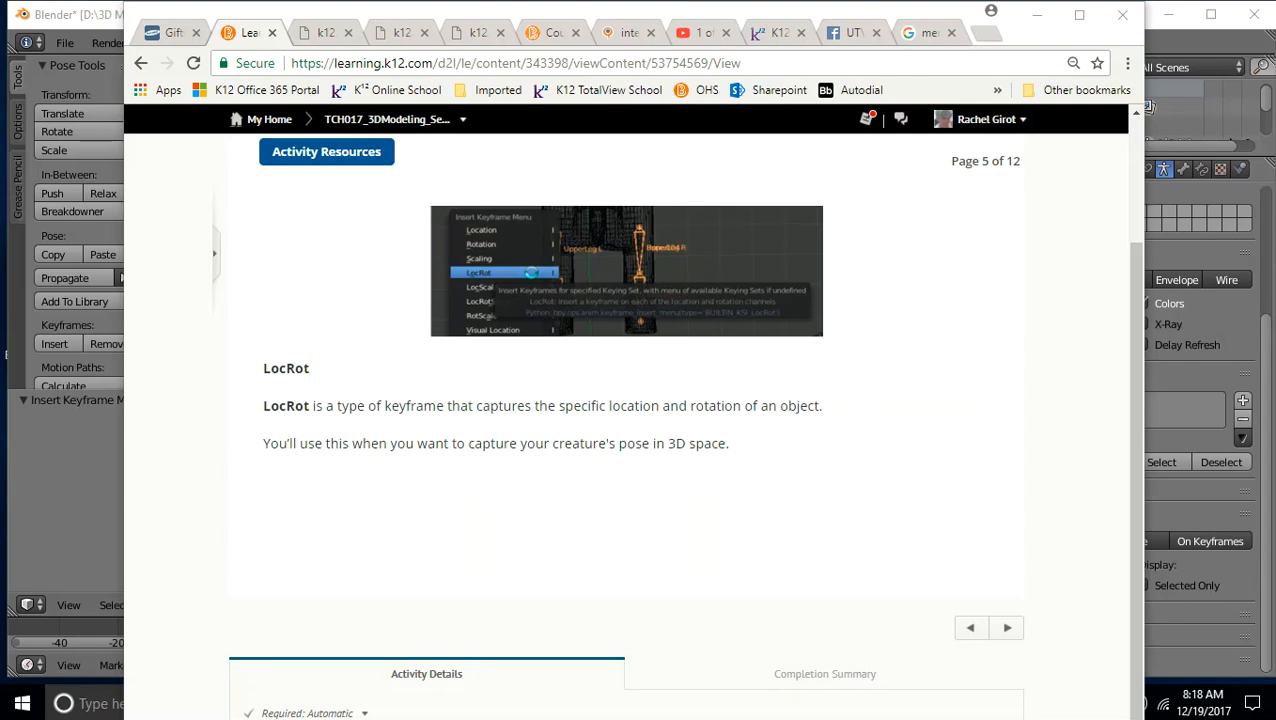
{"action": "key", "text": "alt+Tab"}
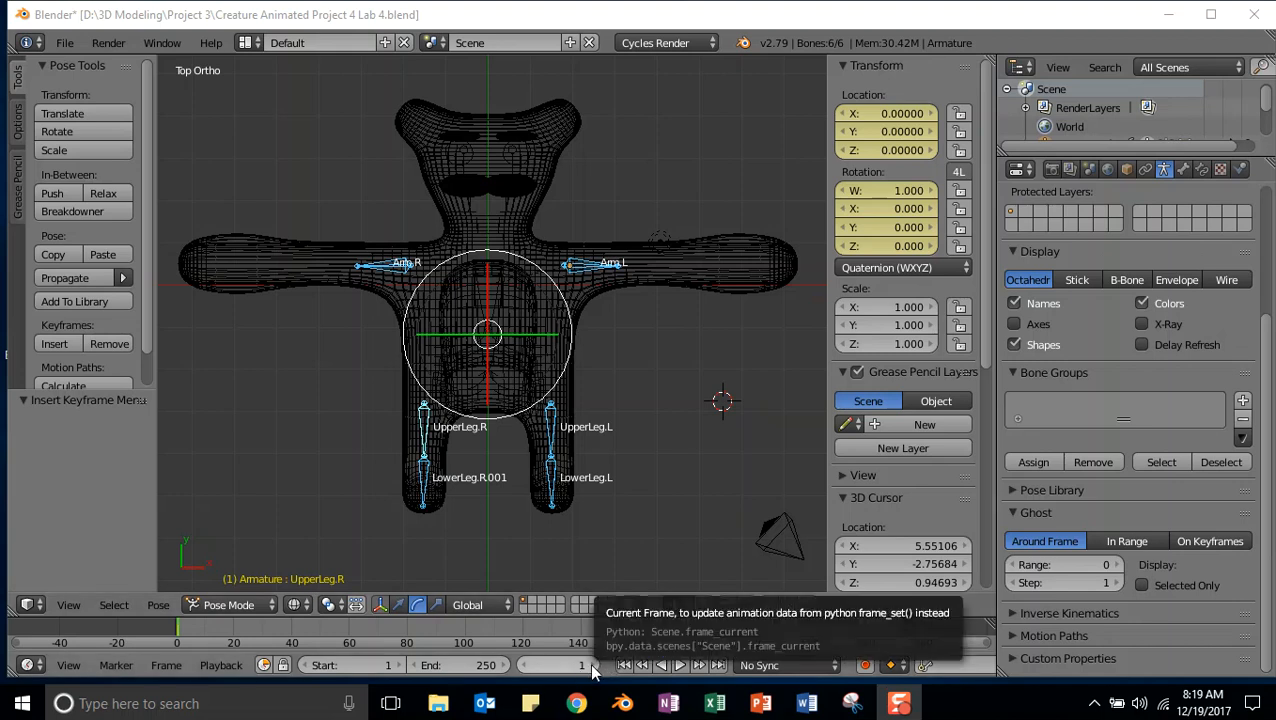
{"action": "left_click_drag", "start_coordinate": [591, 673], "coordinate": [603, 672]}
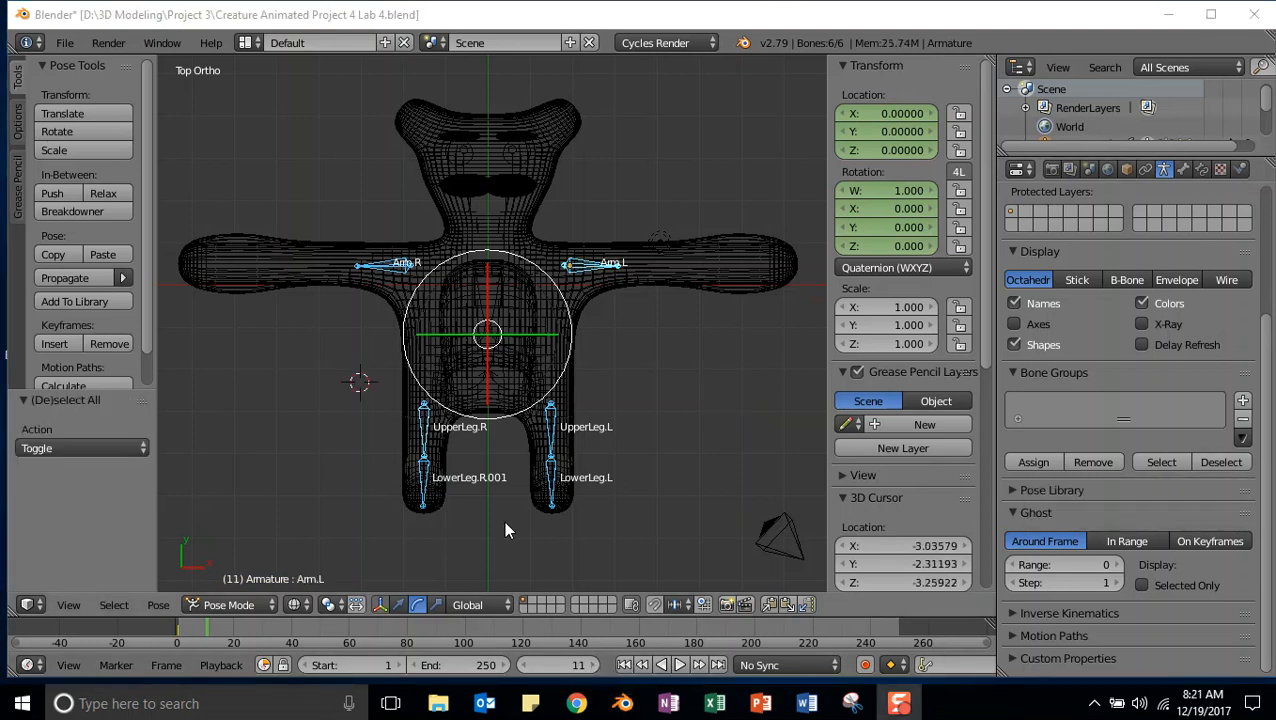
Select the LowerLeg.R.001 bone, show the creature from the left side, and save the Blender file
{"action": "right_click", "coordinate": [425, 477]}
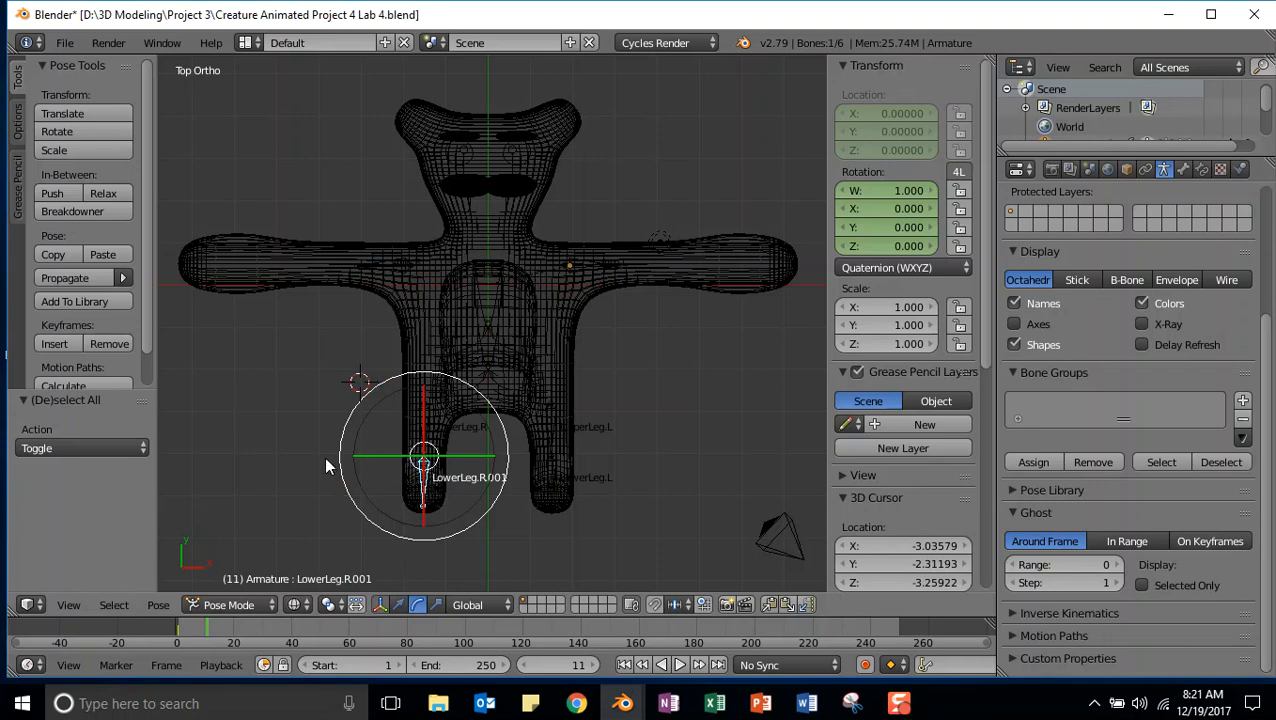
{"action": "left_click", "coordinate": [765, 403]}
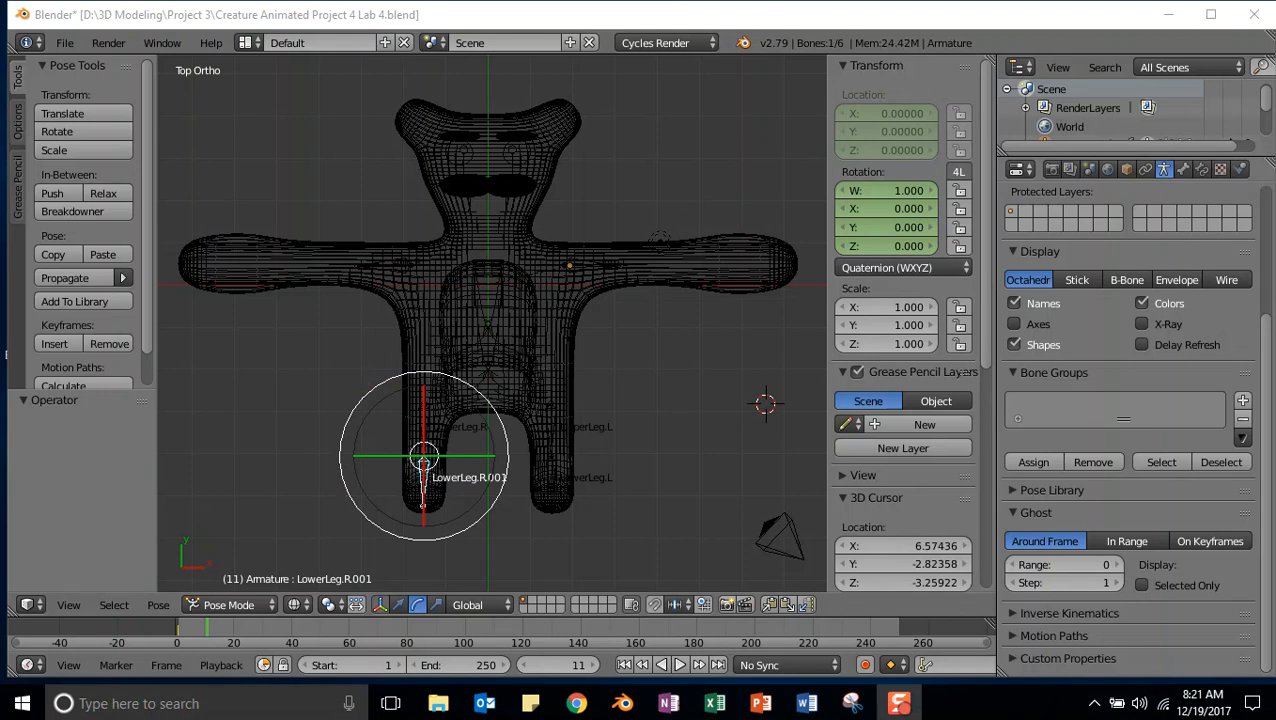
{"action": "left_click", "coordinate": [700, 352]}
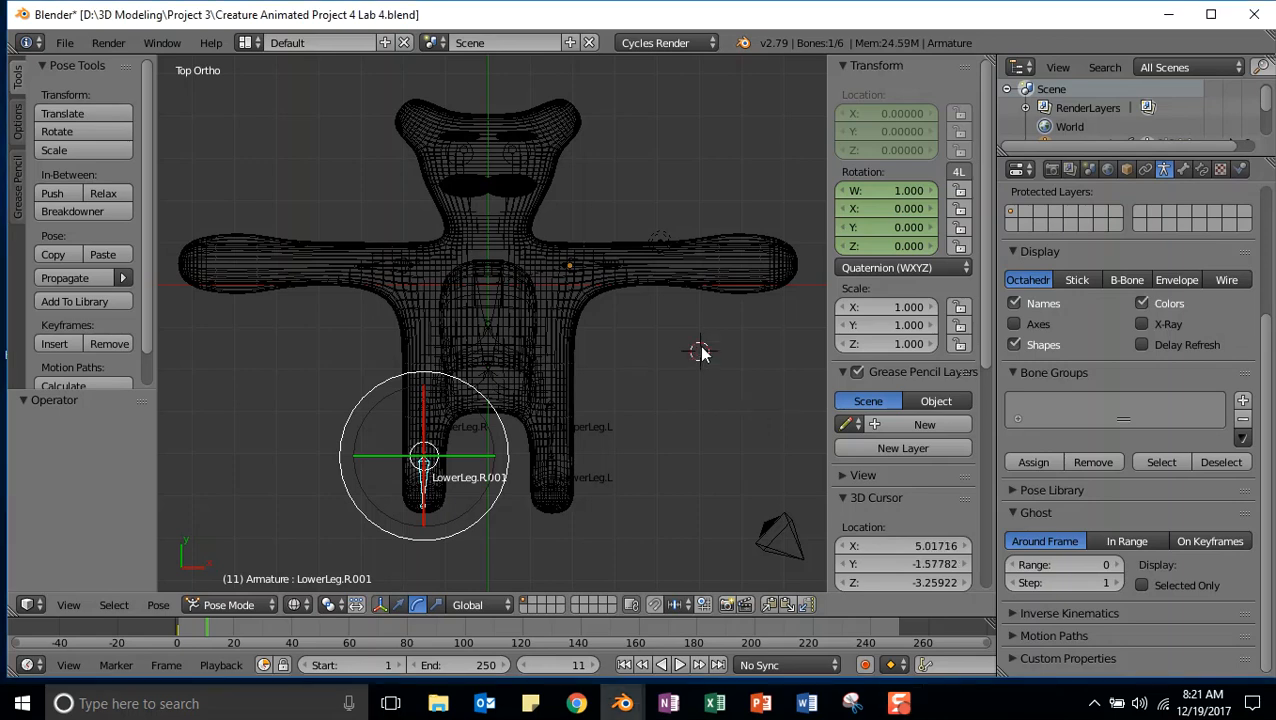
{"action": "key", "text": "KP_3"}
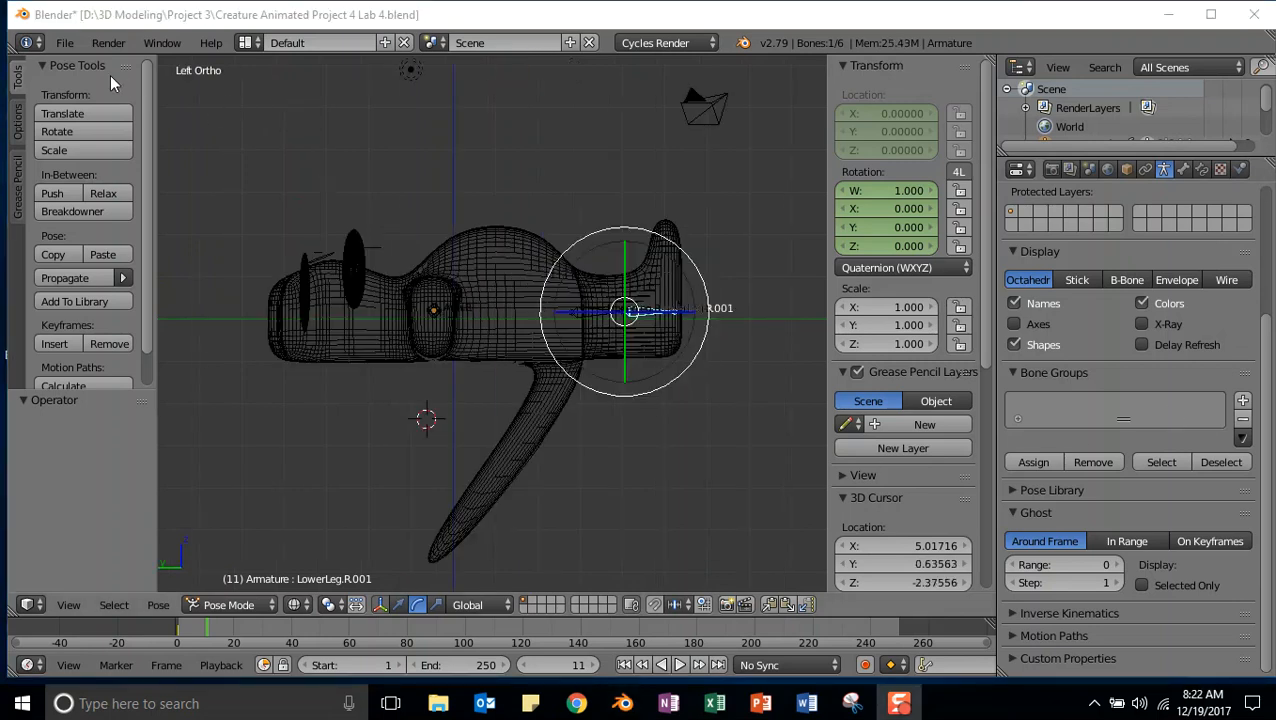
{"action": "left_click", "coordinate": [65, 44]}
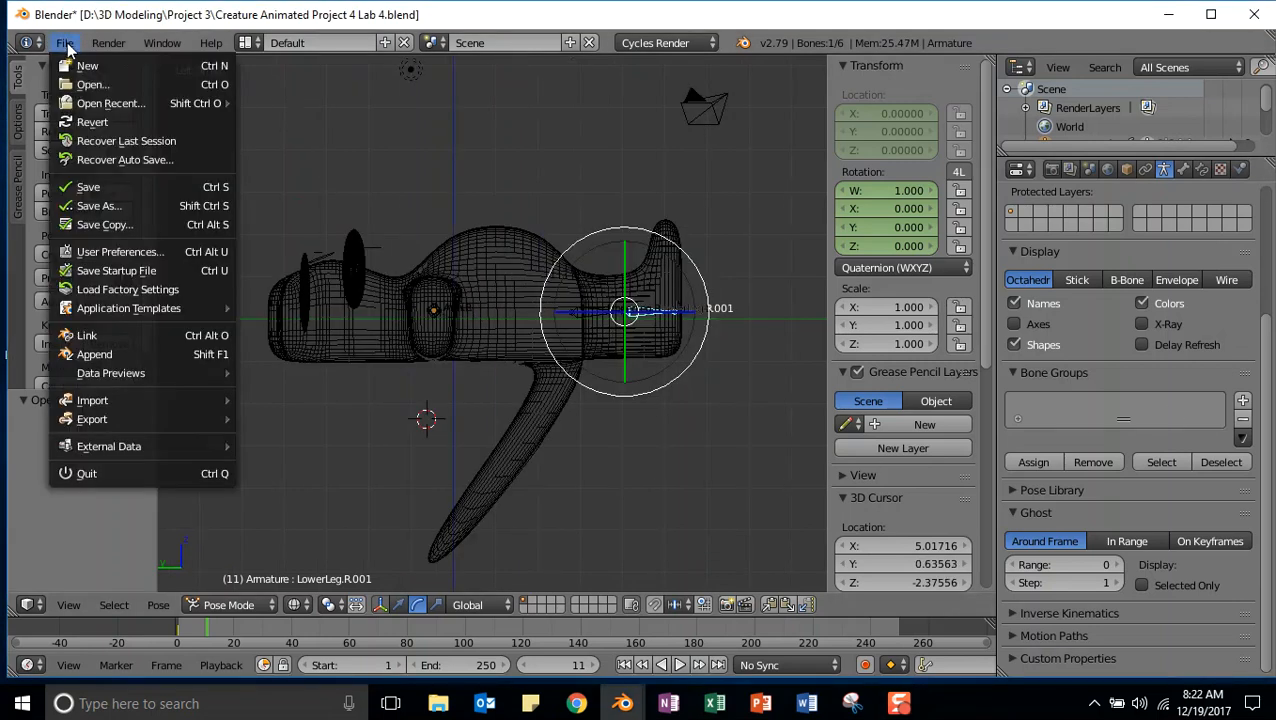
{"action": "left_click", "coordinate": [88, 187]}
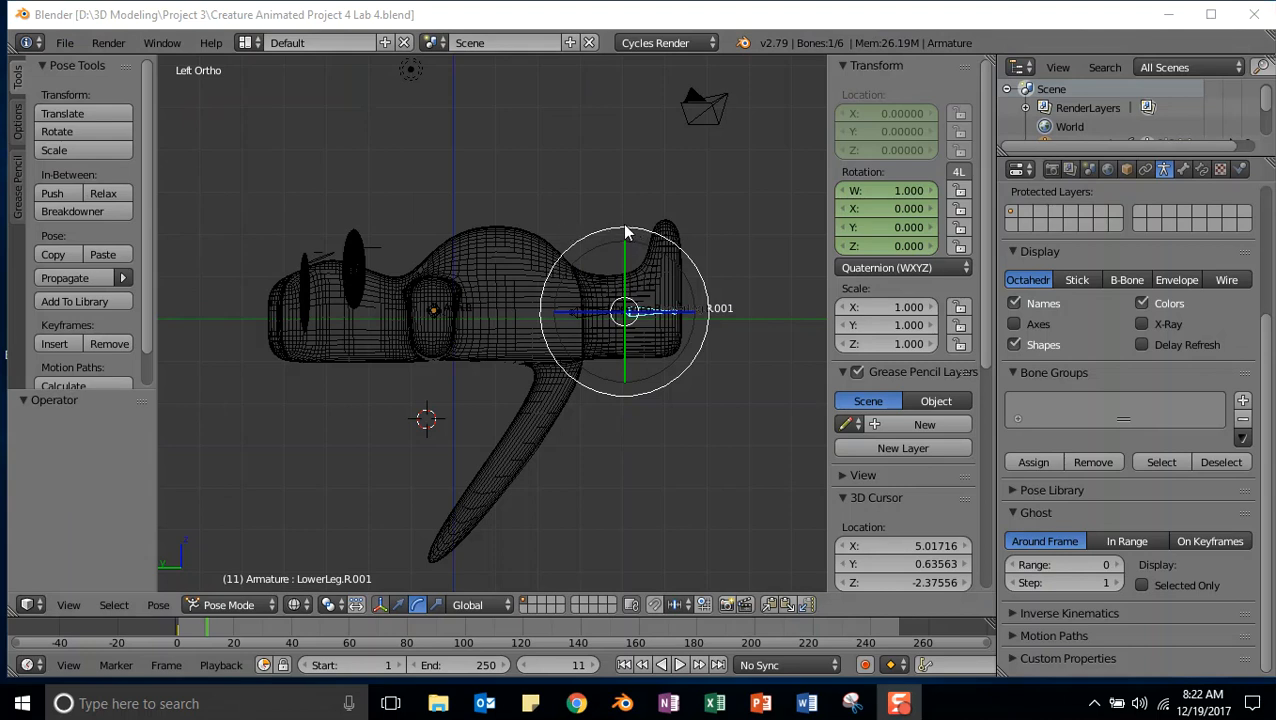
Rotate the LowerLeg.R.001 bone downward in the left view to a quaternion of about W 0.973, Z 0.229
{"action": "left_click_drag", "start_coordinate": [633, 223], "coordinate": [675, 249]}
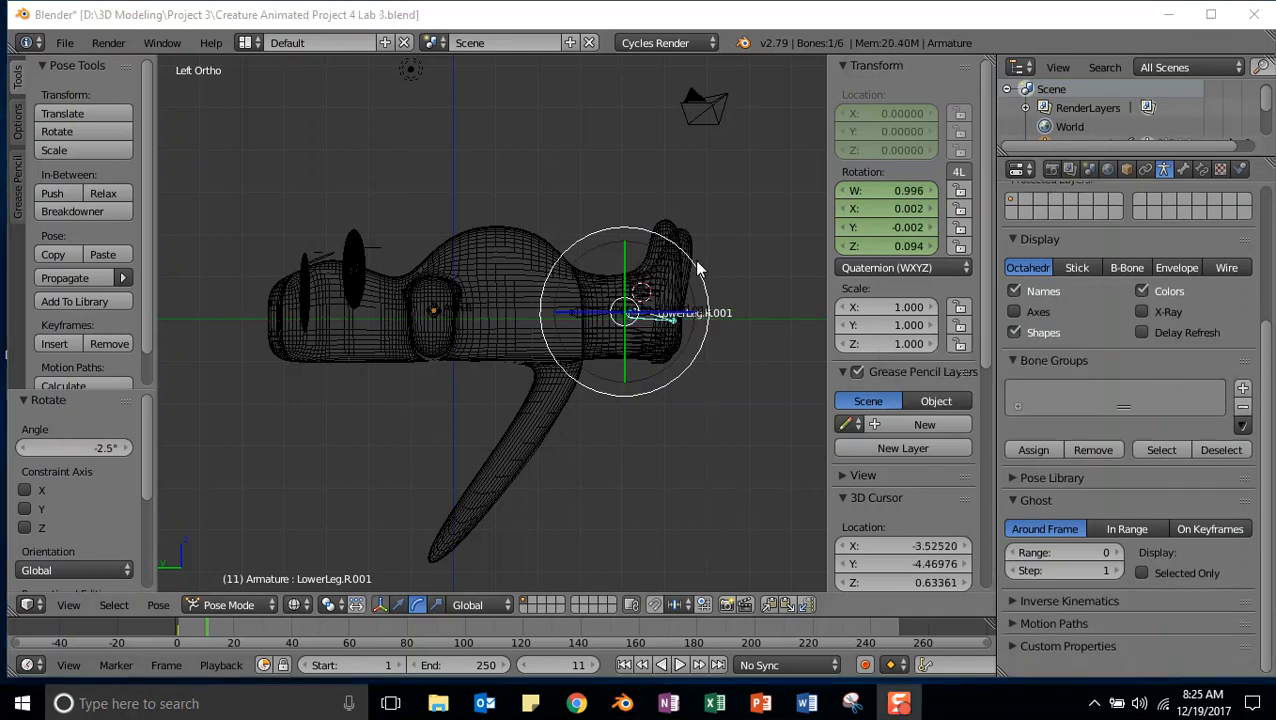
{"action": "left_click_drag", "start_coordinate": [696, 269], "coordinate": [732, 296]}
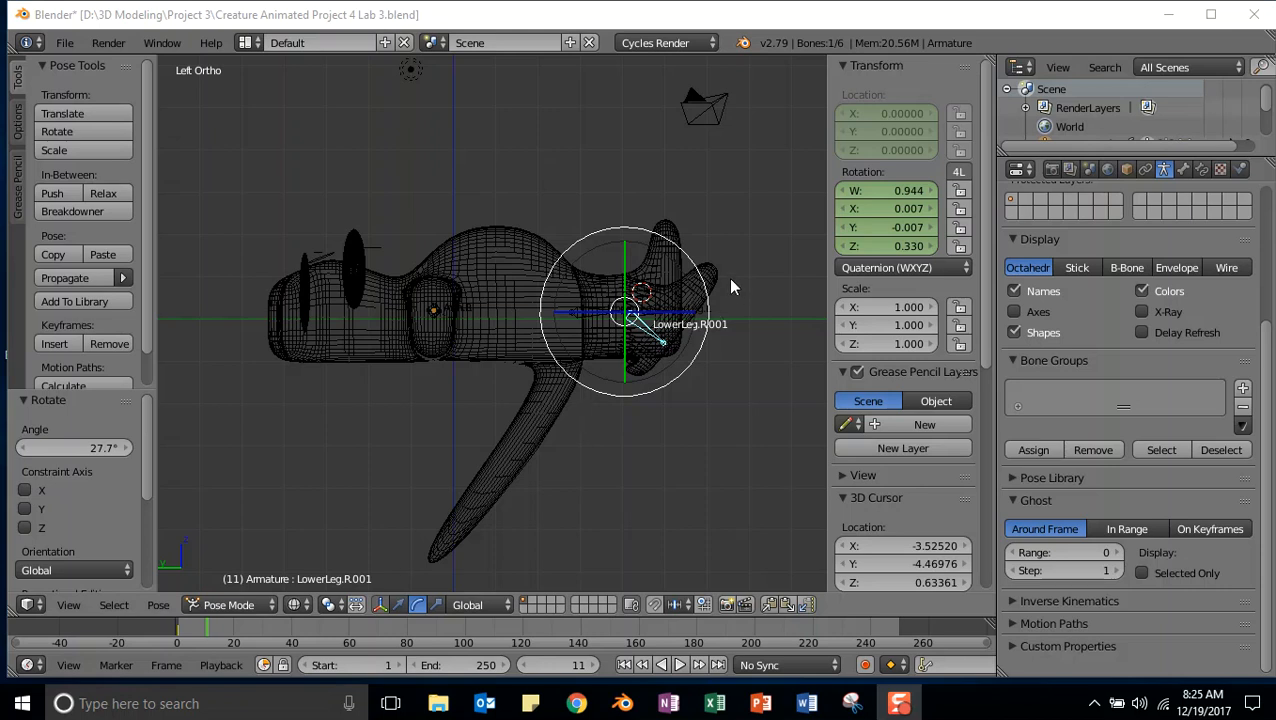
{"action": "mouse_move", "coordinate": [686, 257]}
{"action": "left_mouse_down"}
{"action": "mouse_move", "coordinate": [700, 289]}
{"action": "mouse_move", "coordinate": [662, 246]}
{"action": "mouse_move", "coordinate": [626, 240]}
{"action": "mouse_move", "coordinate": [671, 263]}
{"action": "mouse_move", "coordinate": [570, 222]}
{"action": "mouse_move", "coordinate": [675, 270]}
{"action": "mouse_move", "coordinate": [669, 247]}
{"action": "left_mouse_up"}
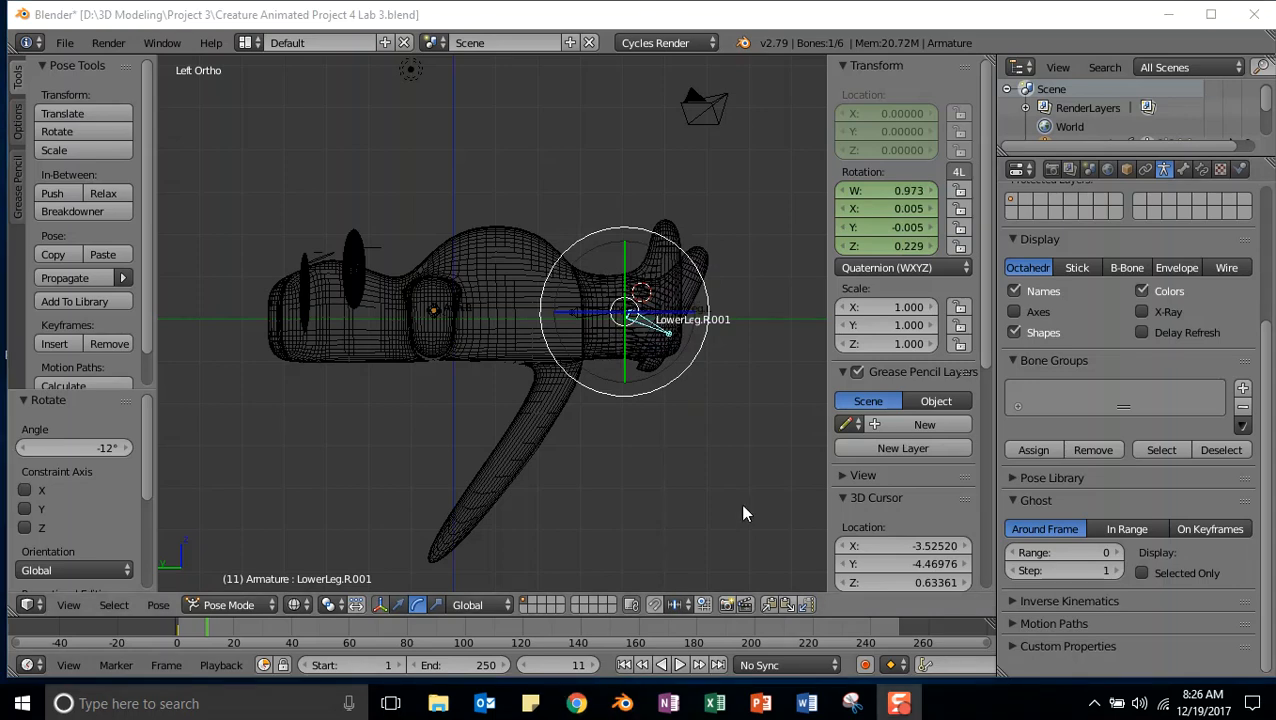
Select the UpperLeg.R bone and swing it upward in the left view by about 58 degrees
{"action": "left_click", "coordinate": [722, 472]}
{"action": "key", "text": "KP_7"}
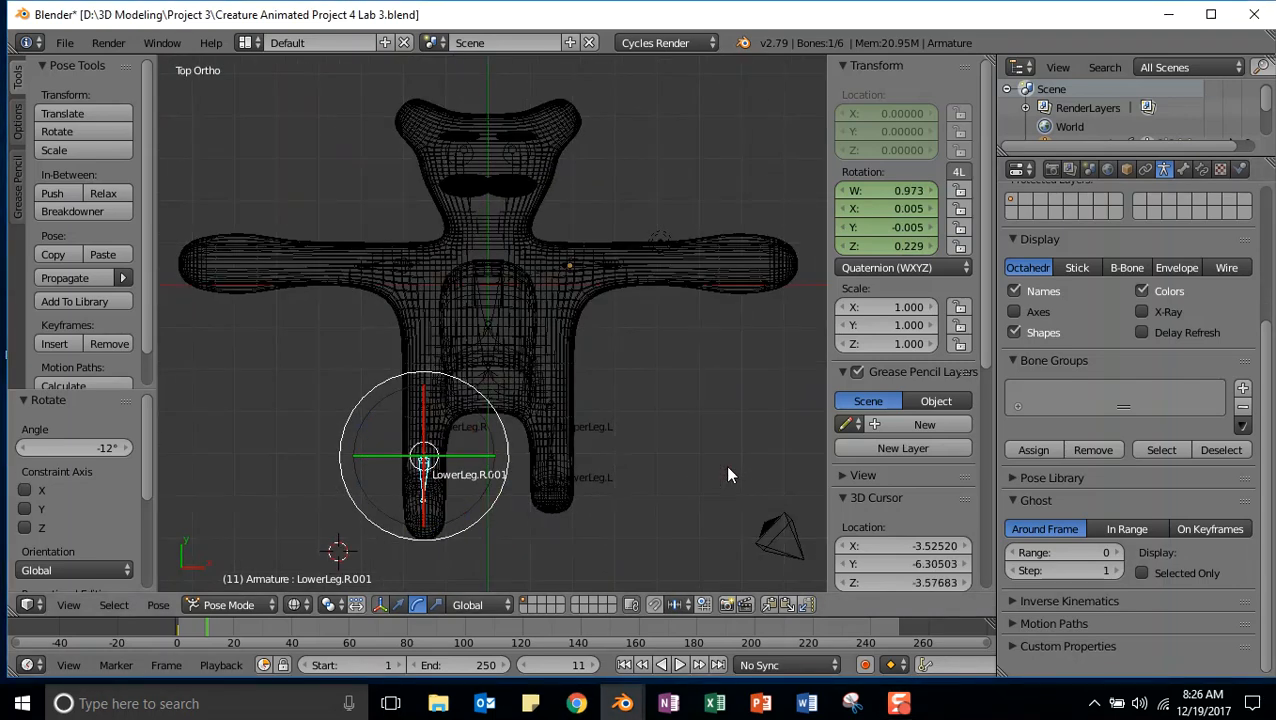
{"action": "right_click", "coordinate": [427, 430]}
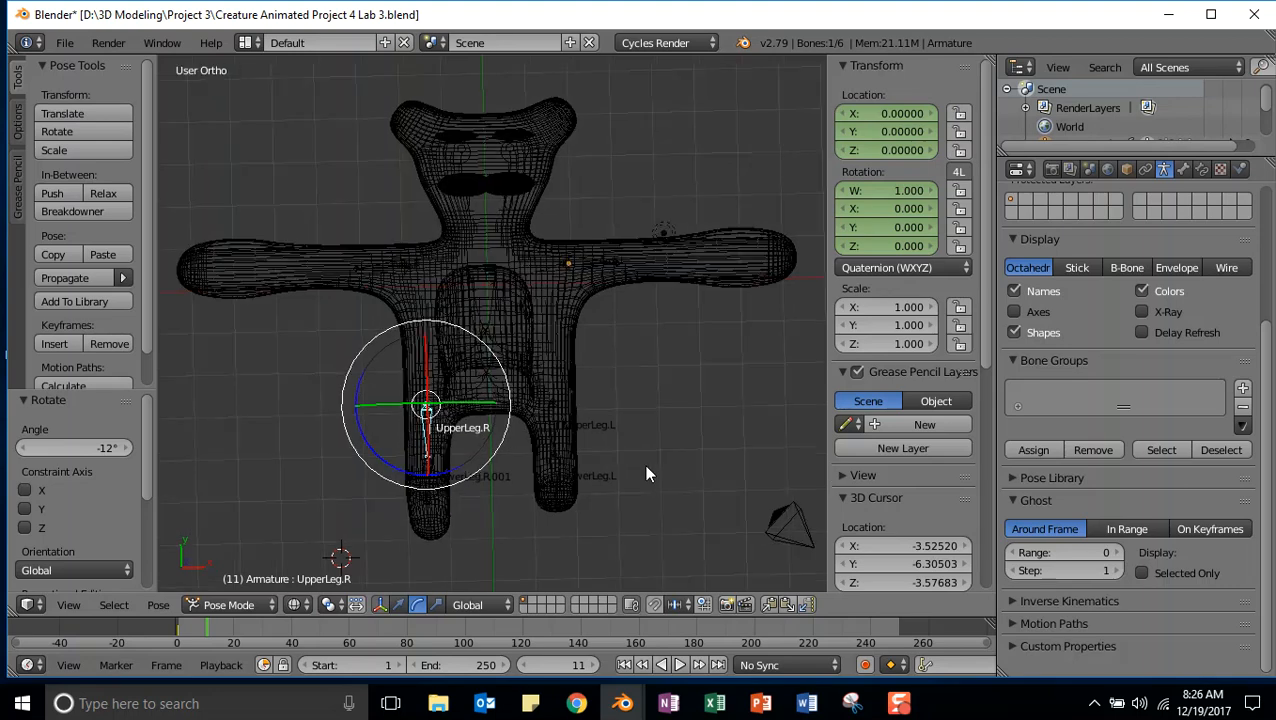
{"action": "key", "text": "ctrl+KP_3"}
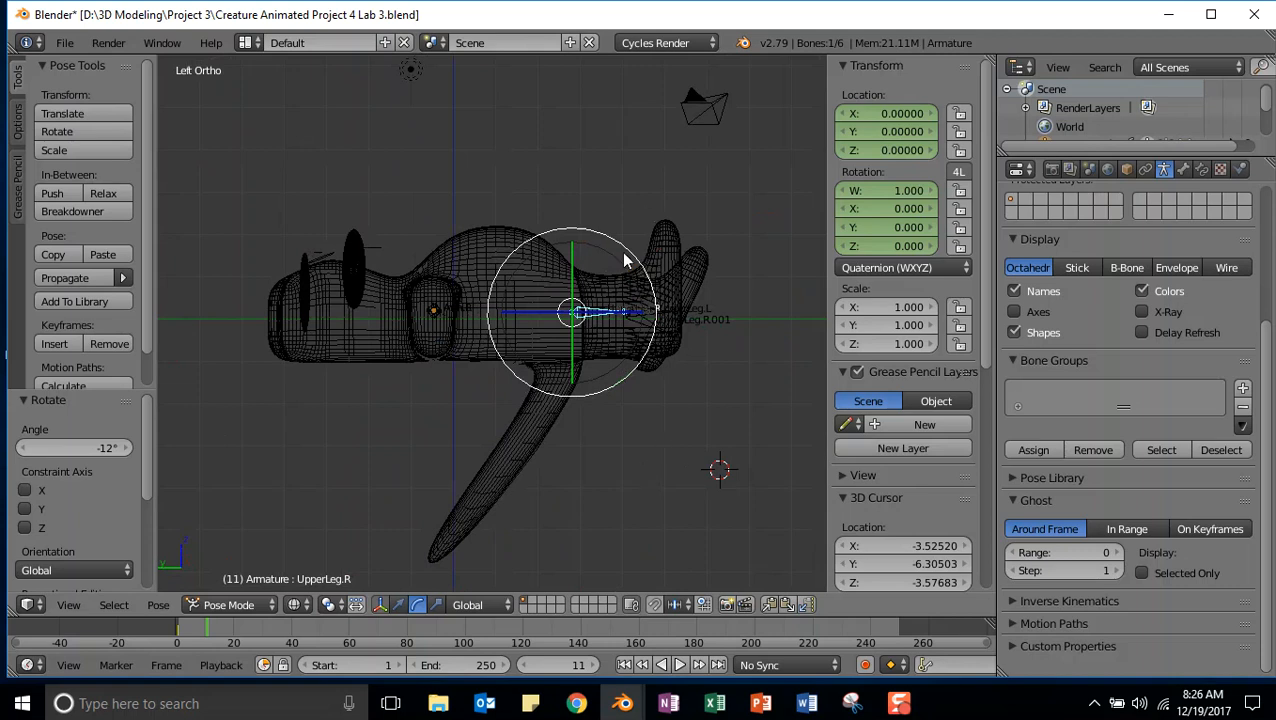
{"action": "left_click_drag", "start_coordinate": [632, 250], "coordinate": [550, 204]}
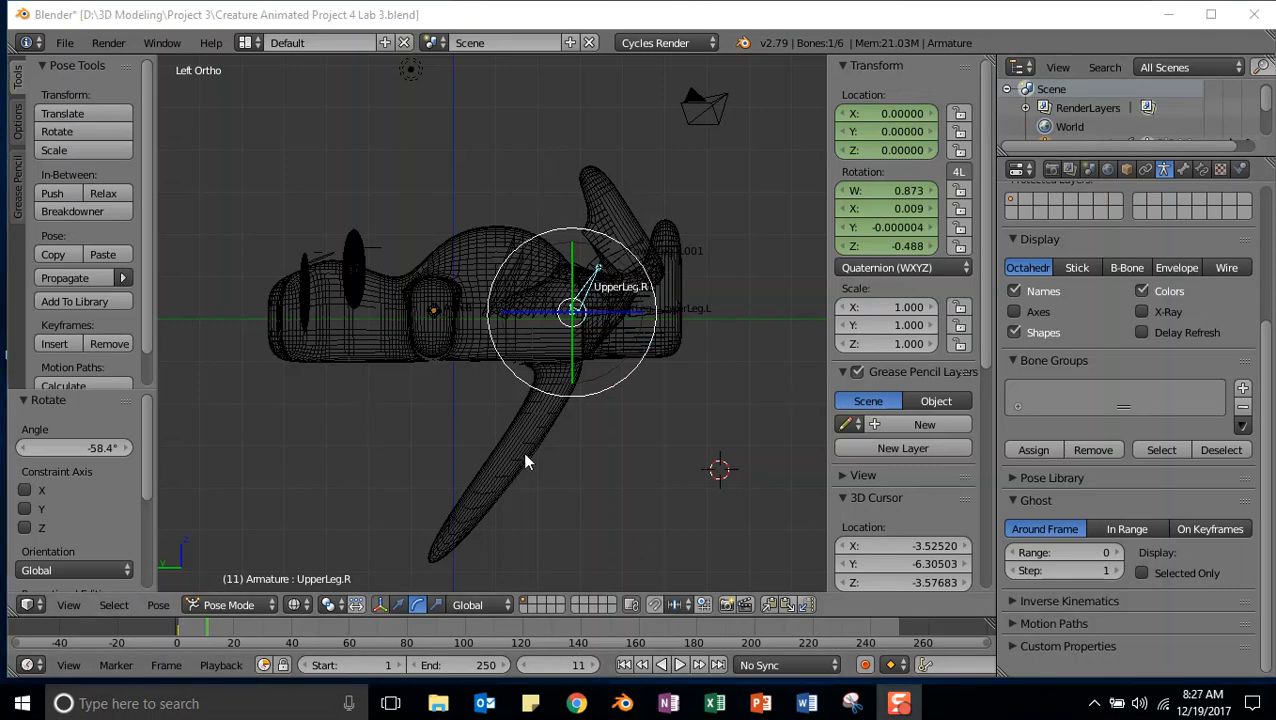
Select all the armature's bones in the top view and insert a LocRot keyframe at frame 11
{"action": "left_click", "coordinate": [604, 460]}
{"action": "key", "text": "KP_7"}
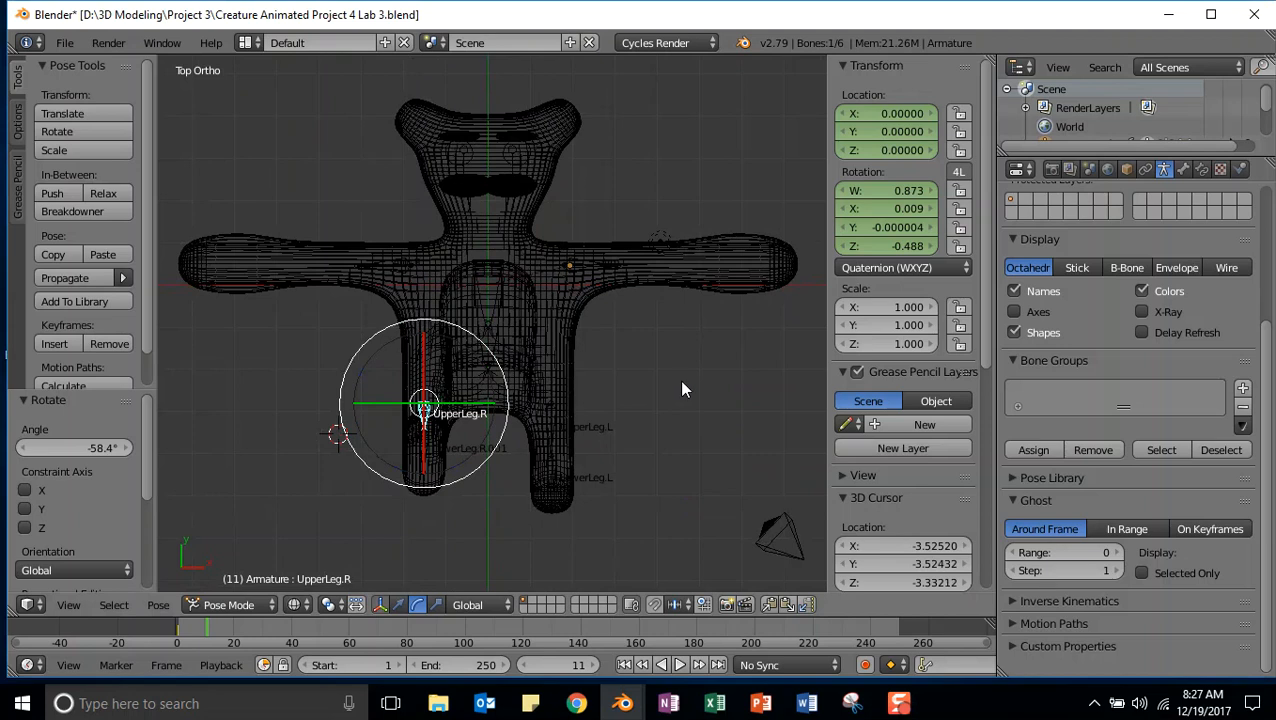
{"action": "key", "text": "a"}
{"action": "key", "text": "a"}
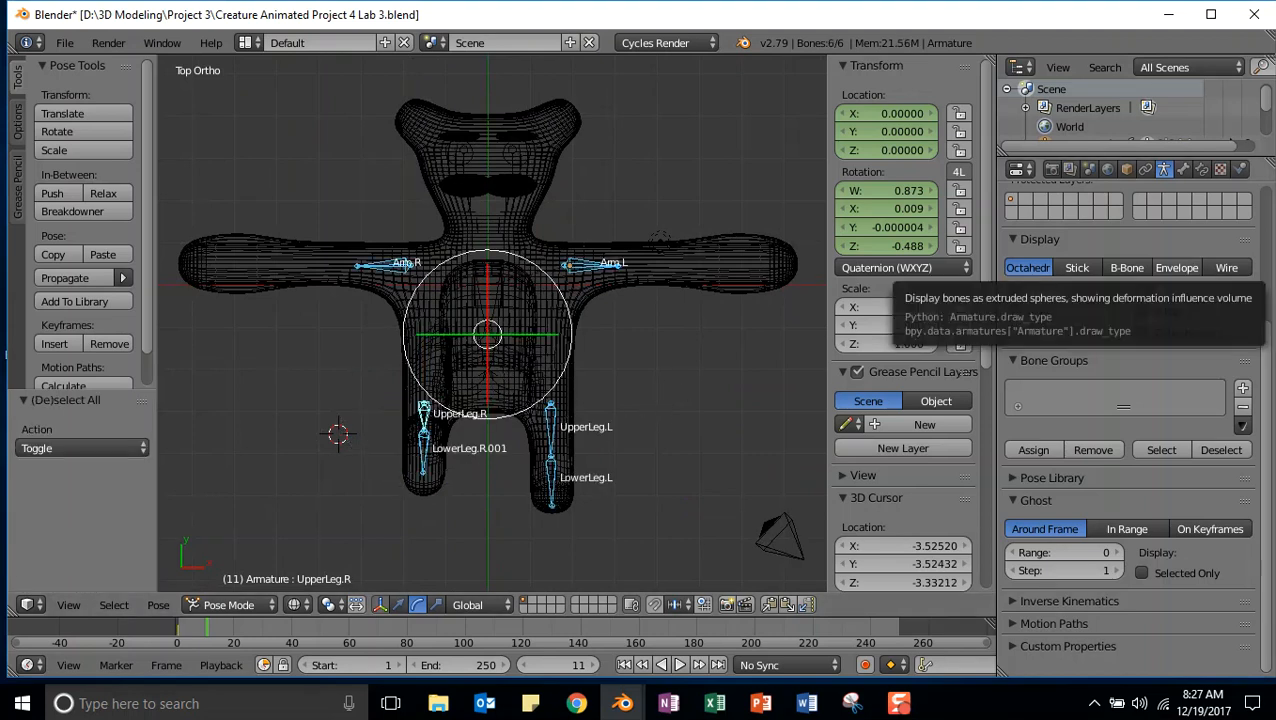
{"action": "left_click", "coordinate": [693, 402]}
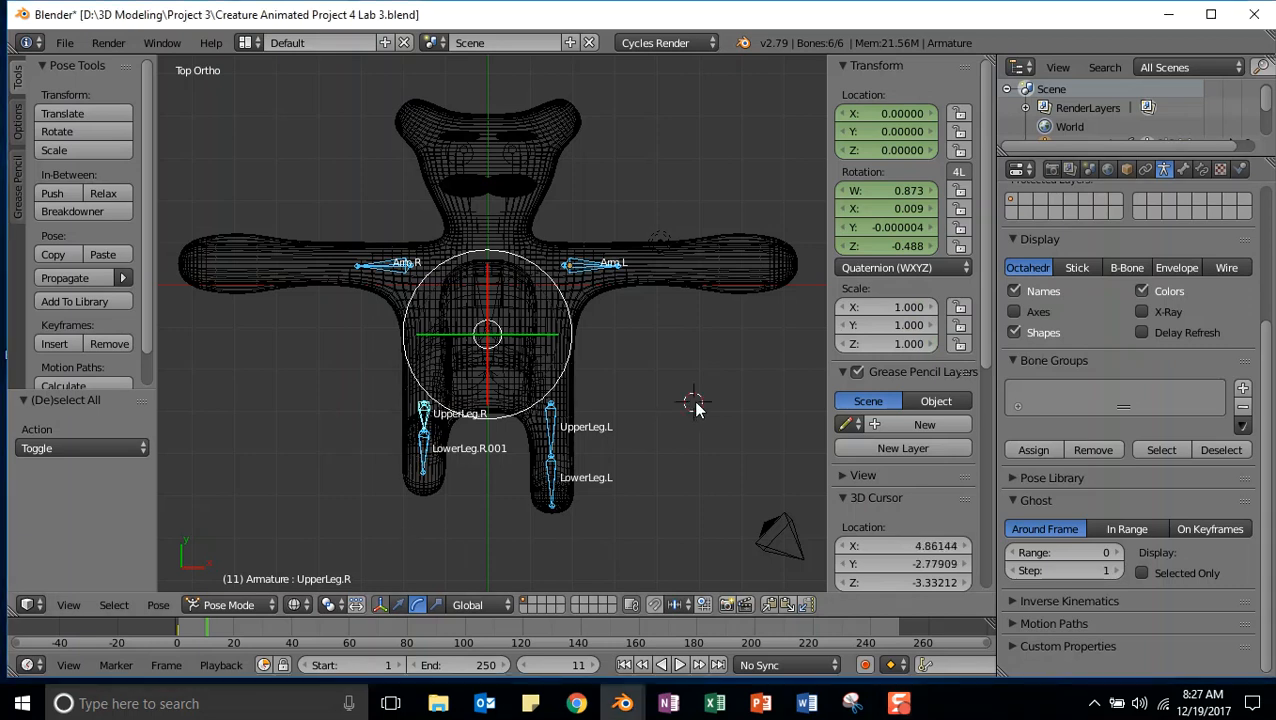
{"action": "key", "text": "i"}
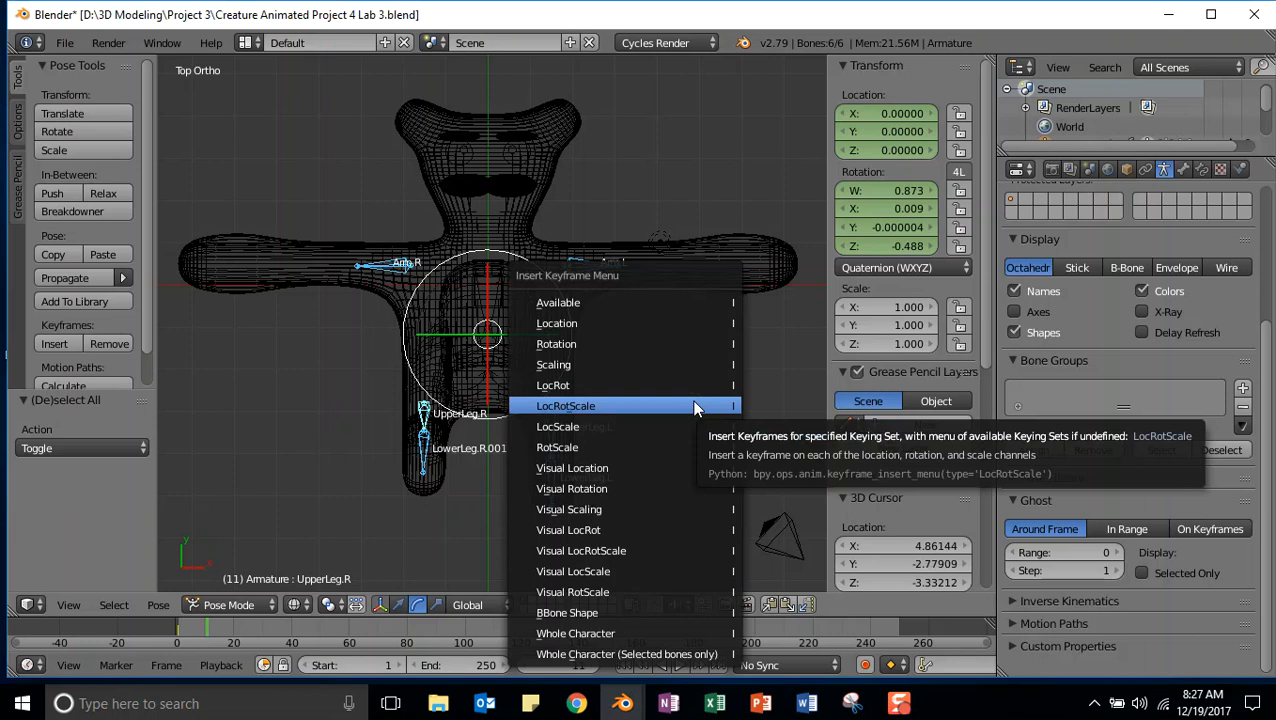
{"action": "left_click", "coordinate": [596, 385]}
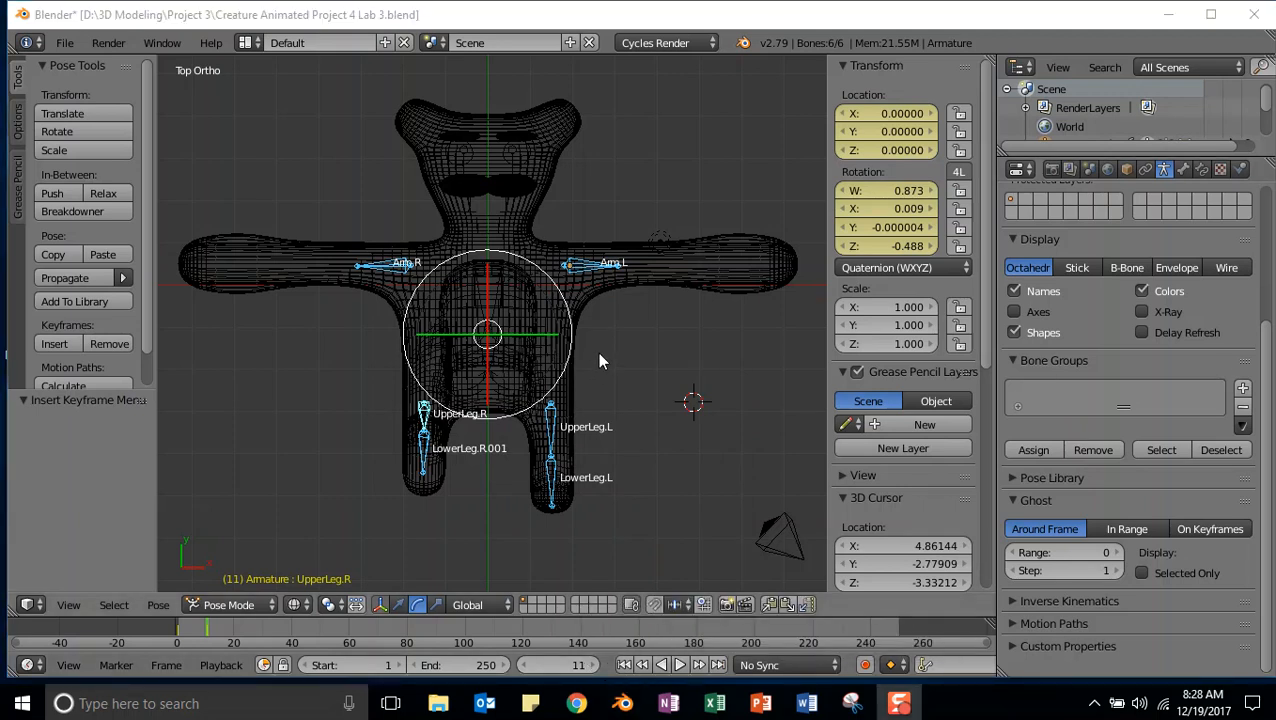
Advance the current frame to 21
{"action": "left_click", "coordinate": [592, 665]}
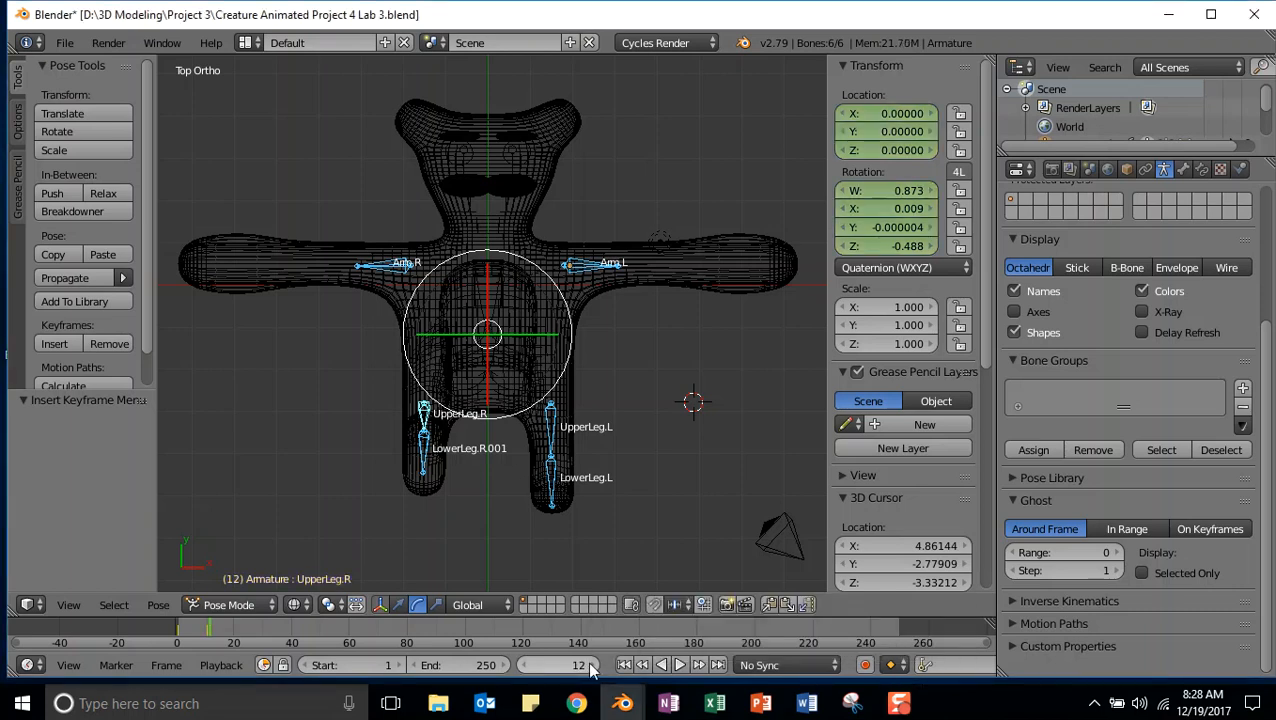
{"action": "left_click", "coordinate": [592, 665]}
{"action": "left_click", "coordinate": [592, 665]}
{"action": "left_click", "coordinate": [592, 665]}
{"action": "left_click", "coordinate": [592, 665]}
{"action": "left_click", "coordinate": [593, 665]}
{"action": "left_click", "coordinate": [593, 665]}
{"action": "left_click", "coordinate": [593, 665]}
{"action": "left_click", "coordinate": [594, 665]}
{"action": "left_click", "coordinate": [594, 665]}
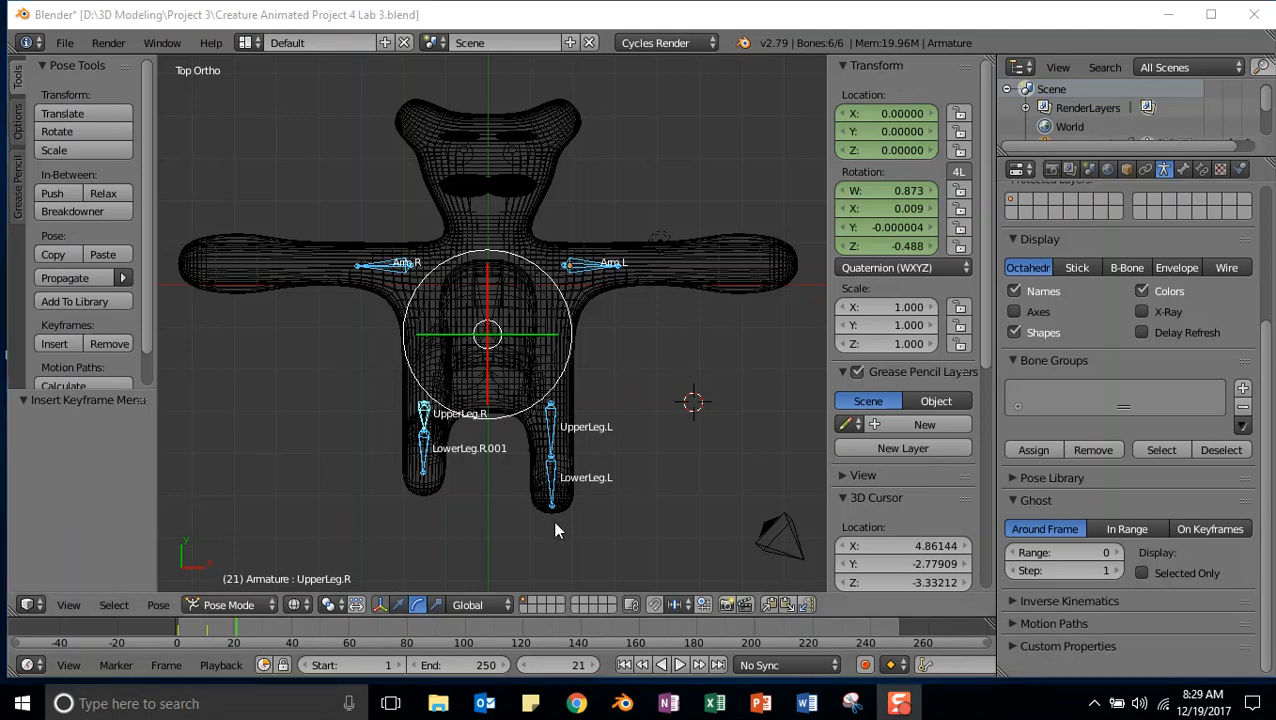
Select the LowerLeg.L bone and rotate it downward in the right side view by about 48 degrees
{"action": "right_click", "coordinate": [553, 483]}
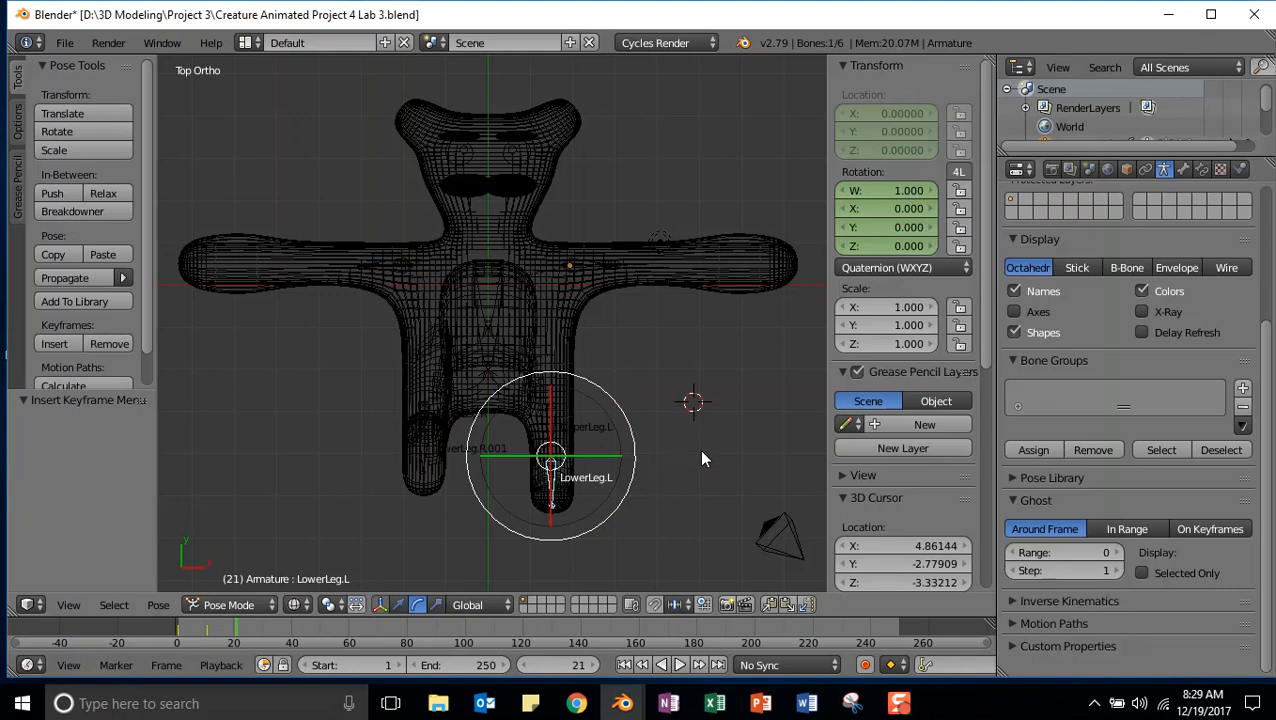
{"action": "key", "text": "KP_3"}
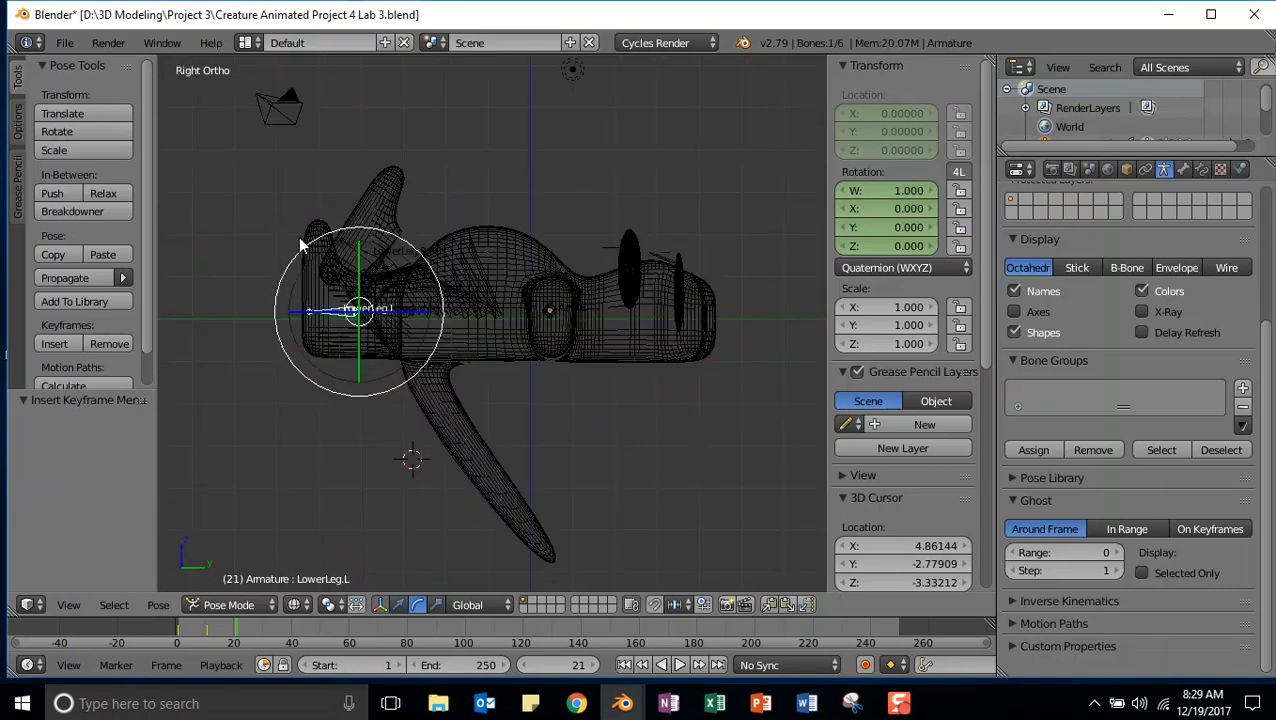
{"action": "key", "text": "r"}
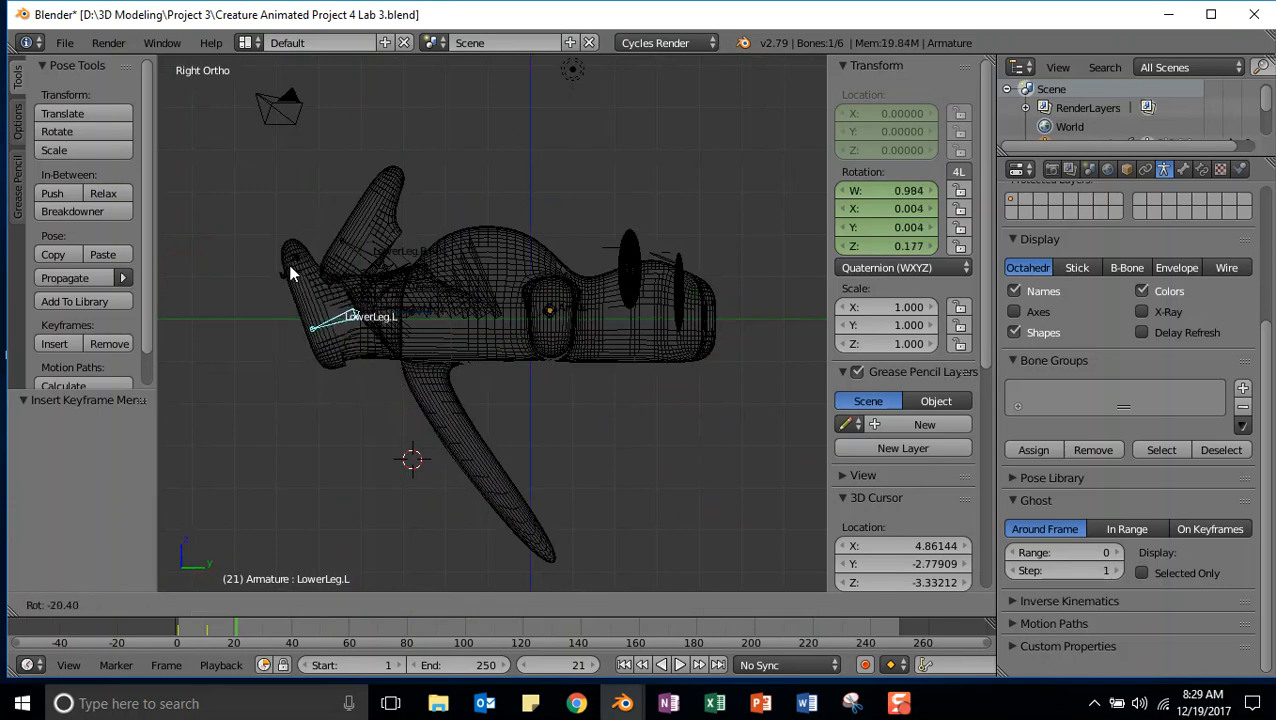
{"action": "left_click", "coordinate": [289, 312]}
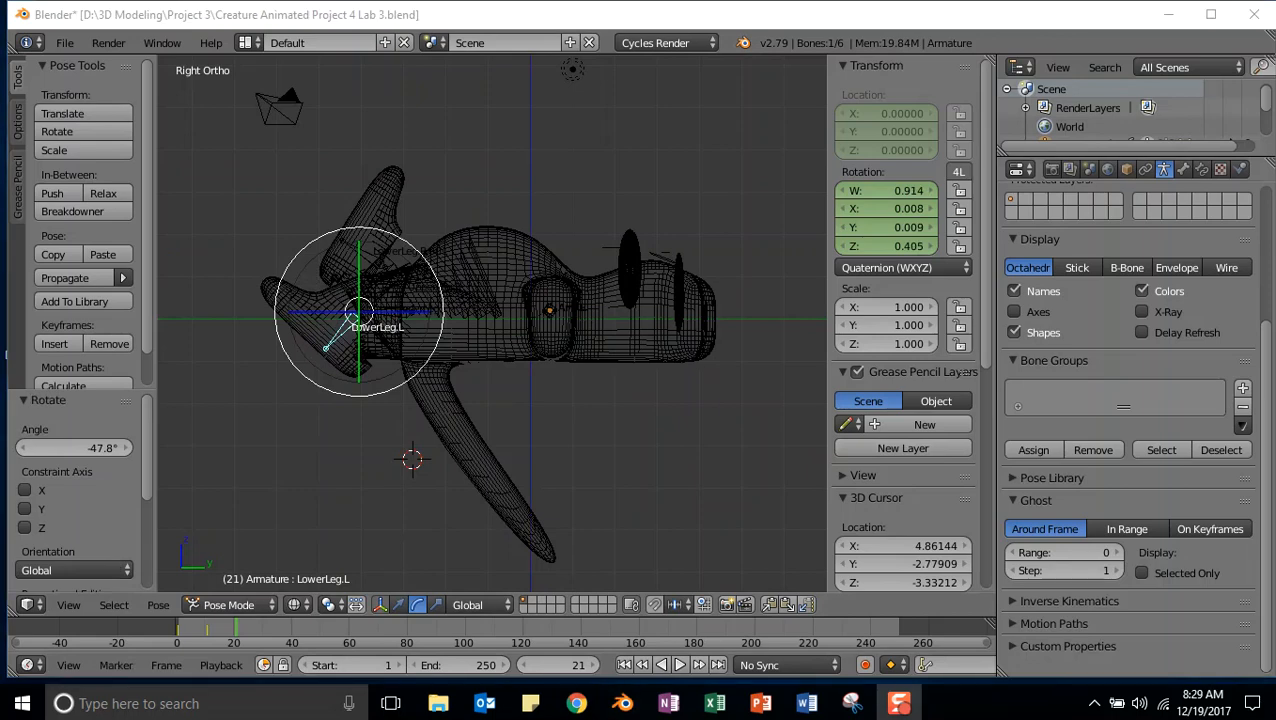
Select the UpperLeg.L bone and rotate it downward in the right side view by about 42 degrees
{"action": "right_click", "coordinate": [391, 309]}
{"action": "right_click", "coordinate": [392, 312]}
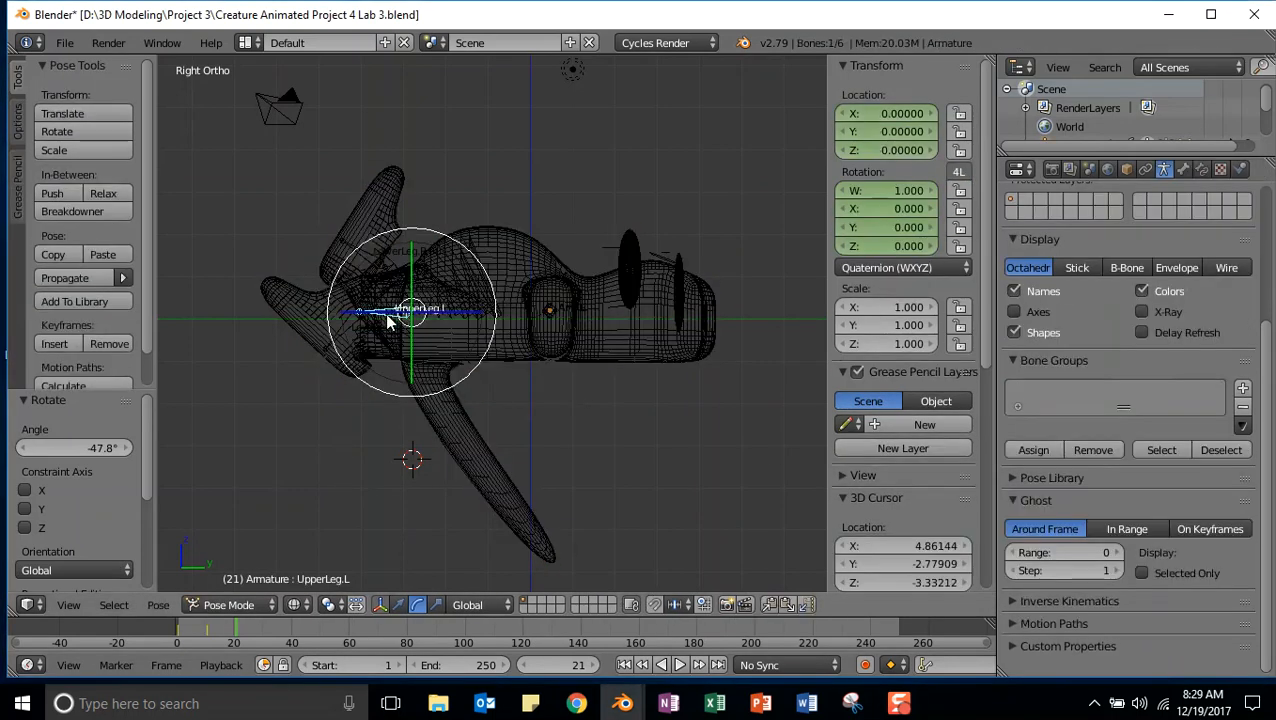
{"action": "left_click_drag", "start_coordinate": [375, 243], "coordinate": [361, 298]}
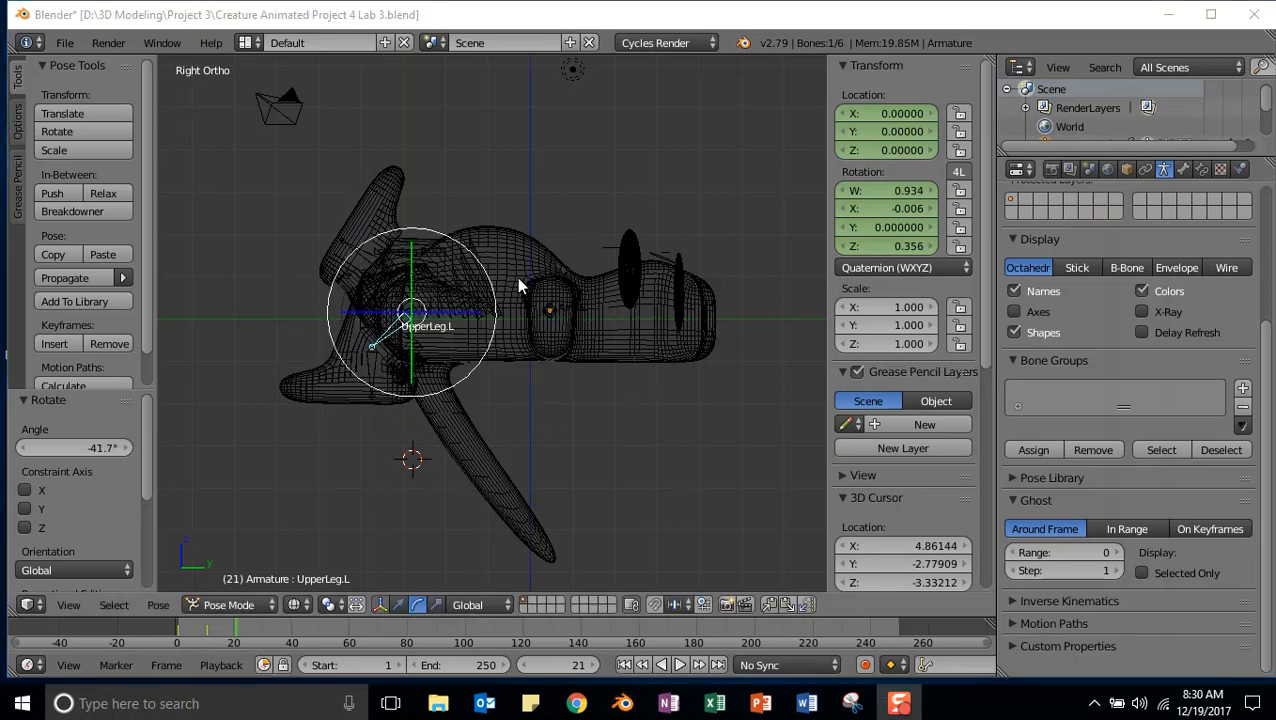
Return to the top view, select every bone and insert a LocRot keyframe at frame 21
{"action": "left_click", "coordinate": [546, 398]}
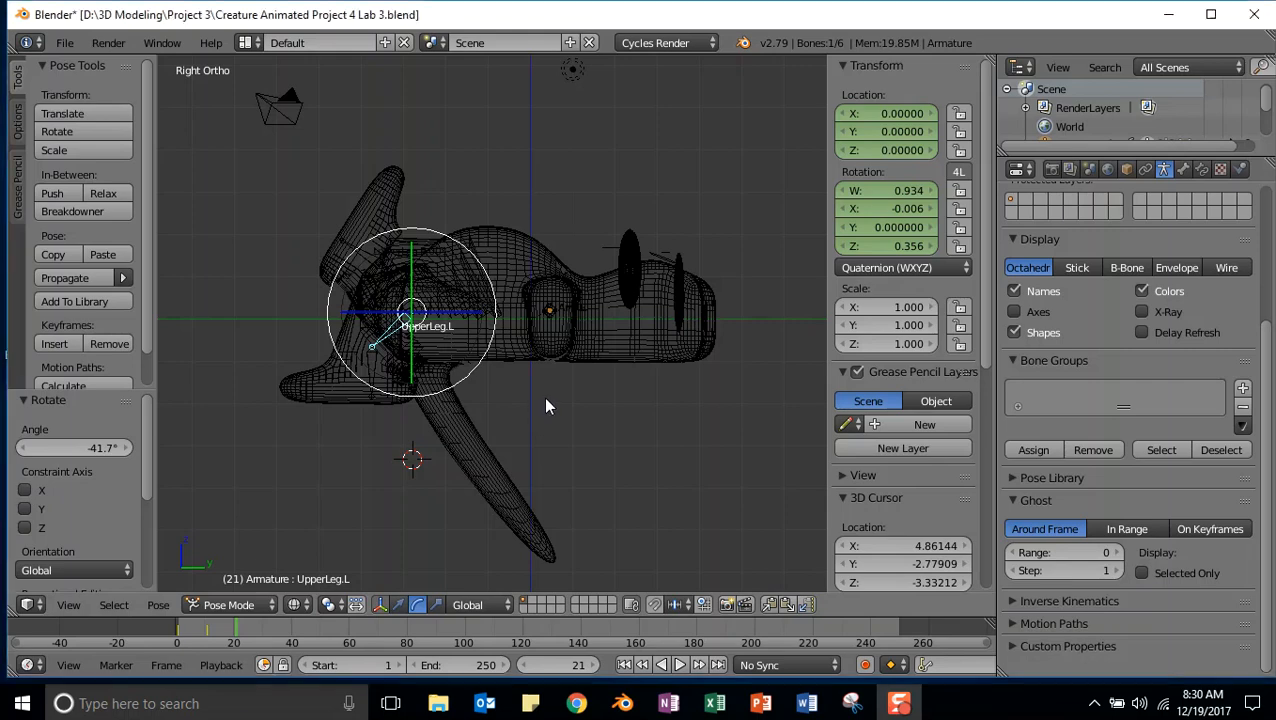
{"action": "key", "text": "KP_7"}
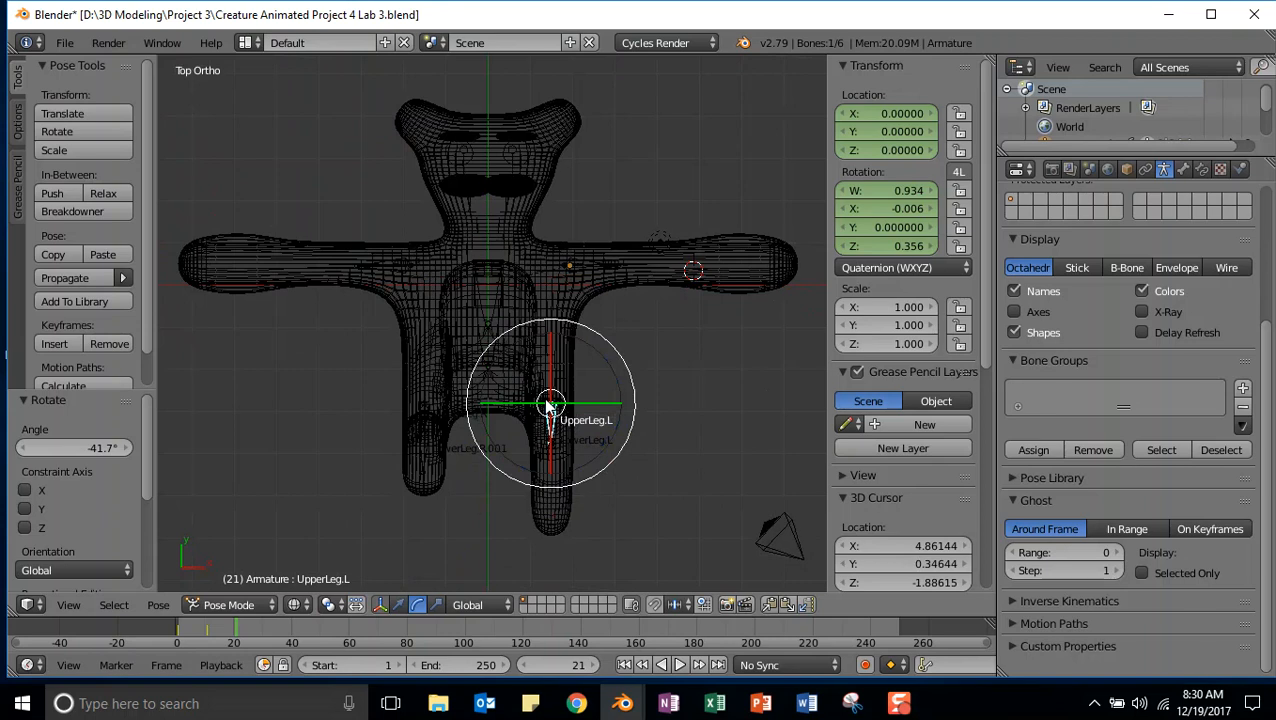
{"action": "key", "text": "a"}
{"action": "left_click", "coordinate": [631, 318]}
{"action": "key", "text": "a"}
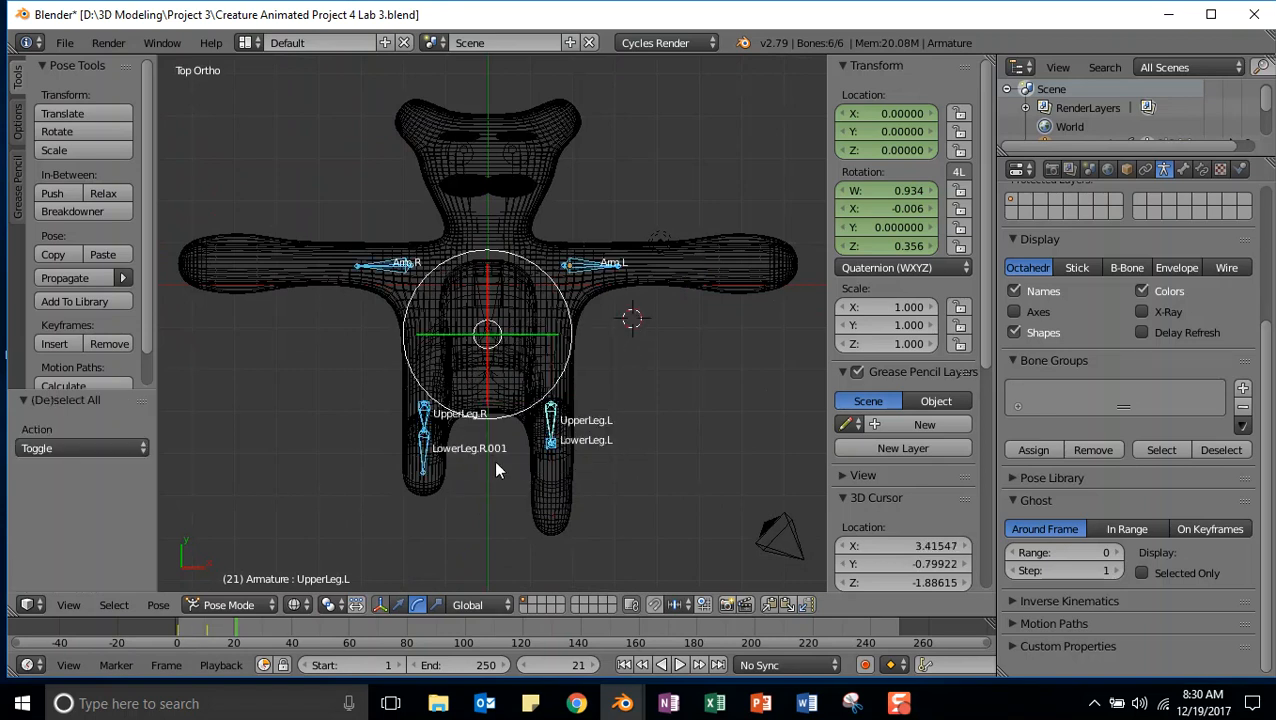
{"action": "left_click", "coordinate": [665, 387]}
{"action": "key", "text": "i"}
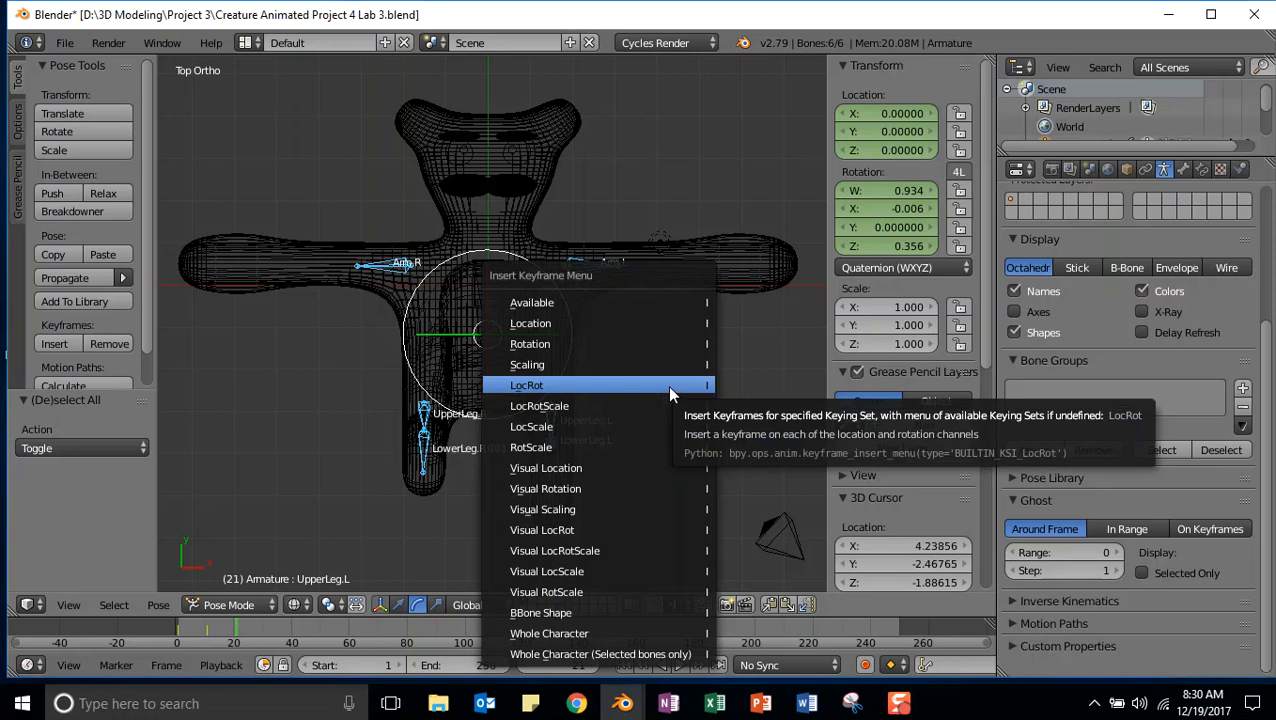
{"action": "left_click", "coordinate": [550, 383]}
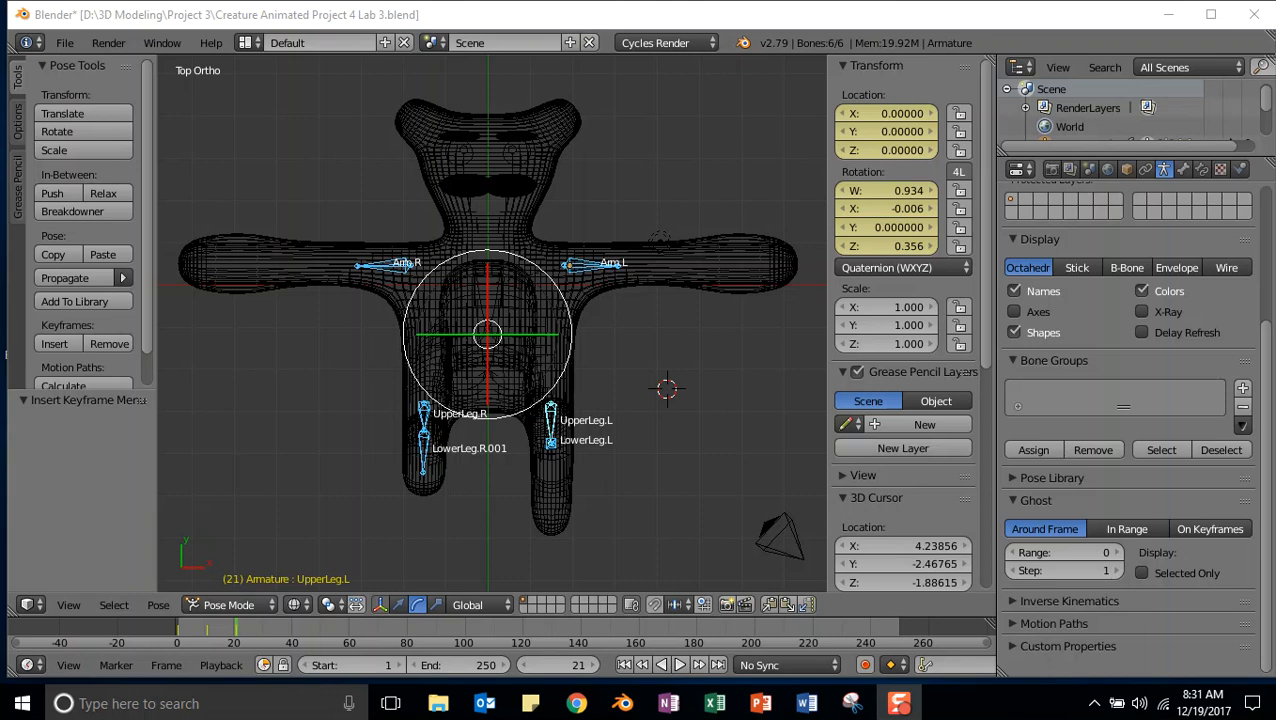
Go back to frame 1 and copy the pose of all the selected bones
{"action": "left_click", "coordinate": [524, 665]}
{"action": "left_click", "coordinate": [524, 665]}
{"action": "left_click", "coordinate": [524, 665]}
{"action": "left_click", "coordinate": [524, 665]}
{"action": "left_click", "coordinate": [524, 665]}
{"action": "left_click", "coordinate": [524, 665]}
{"action": "left_click", "coordinate": [524, 665]}
{"action": "left_click", "coordinate": [524, 665]}
{"action": "left_click", "coordinate": [524, 665]}
{"action": "left_click", "coordinate": [524, 665]}
{"action": "left_click", "coordinate": [524, 665]}
{"action": "left_click", "coordinate": [524, 665]}
{"action": "left_click", "coordinate": [524, 665]}
{"action": "left_click", "coordinate": [524, 665]}
{"action": "left_click", "coordinate": [524, 665]}
{"action": "left_click", "coordinate": [524, 665]}
{"action": "left_click", "coordinate": [524, 665]}
{"action": "left_click", "coordinate": [524, 665]}
{"action": "left_click", "coordinate": [524, 665]}
{"action": "left_click", "coordinate": [590, 665]}
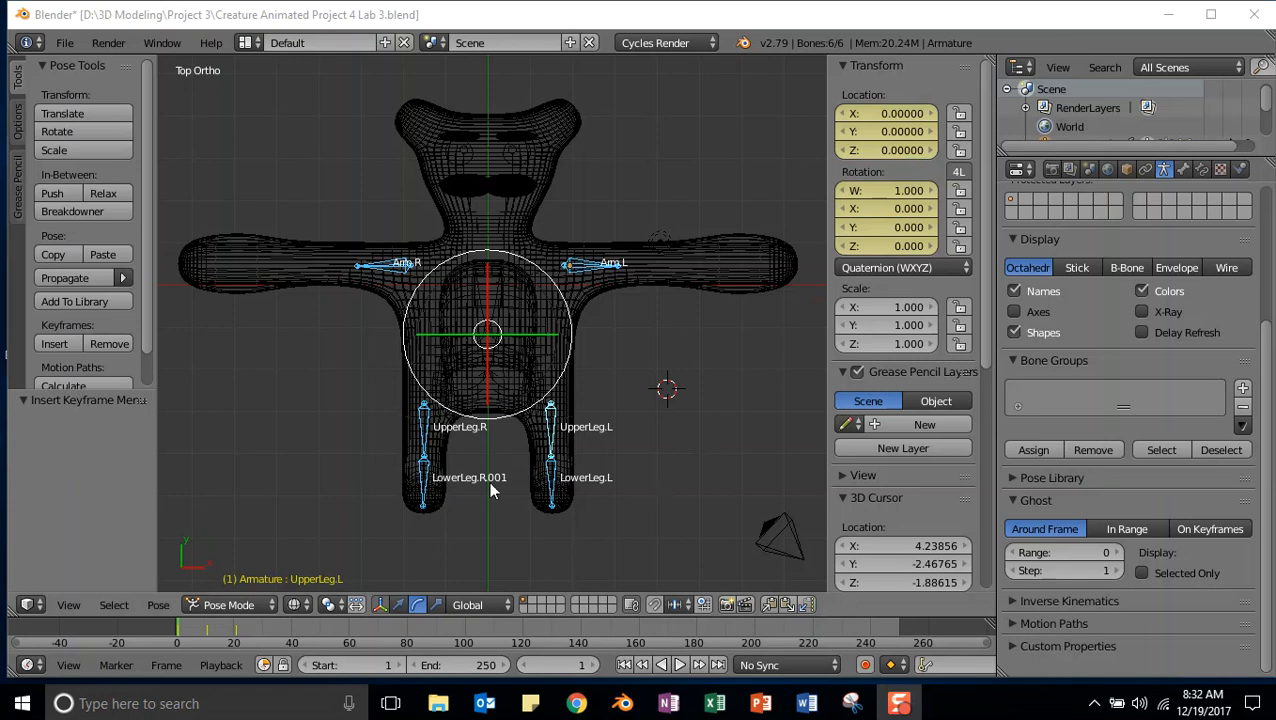
{"action": "left_click", "coordinate": [158, 605]}
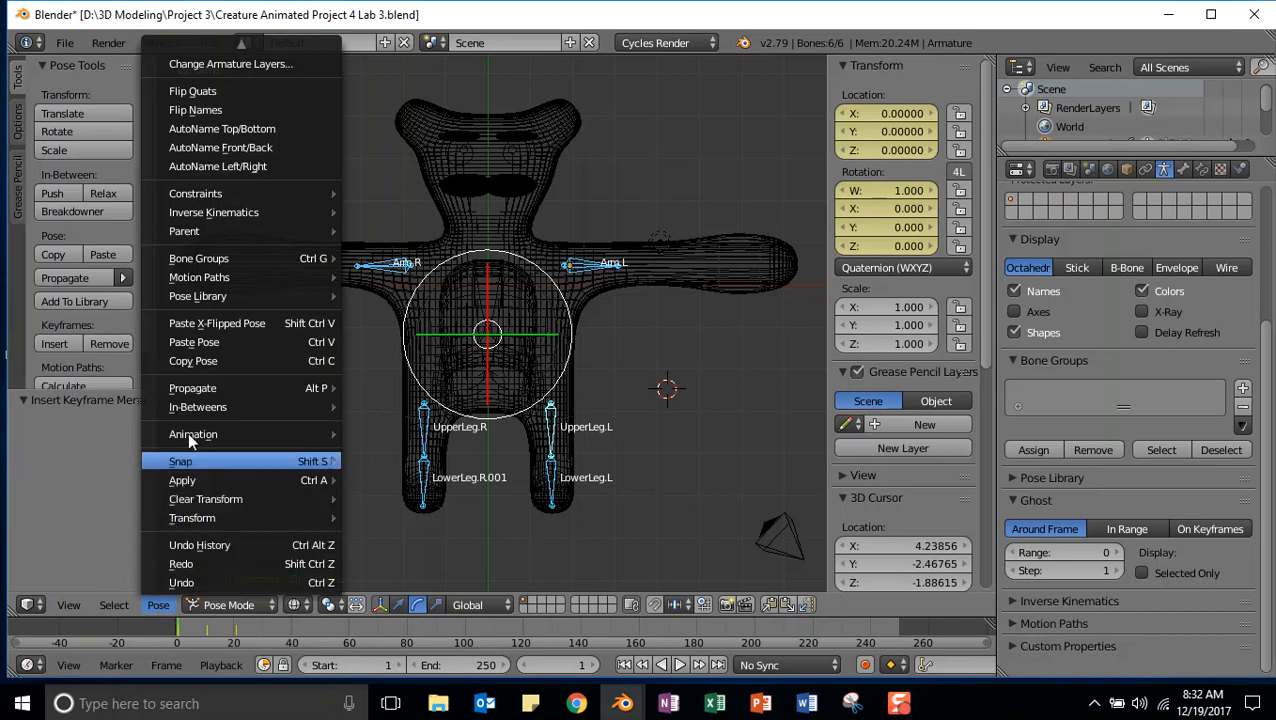
{"action": "left_click", "coordinate": [199, 360]}
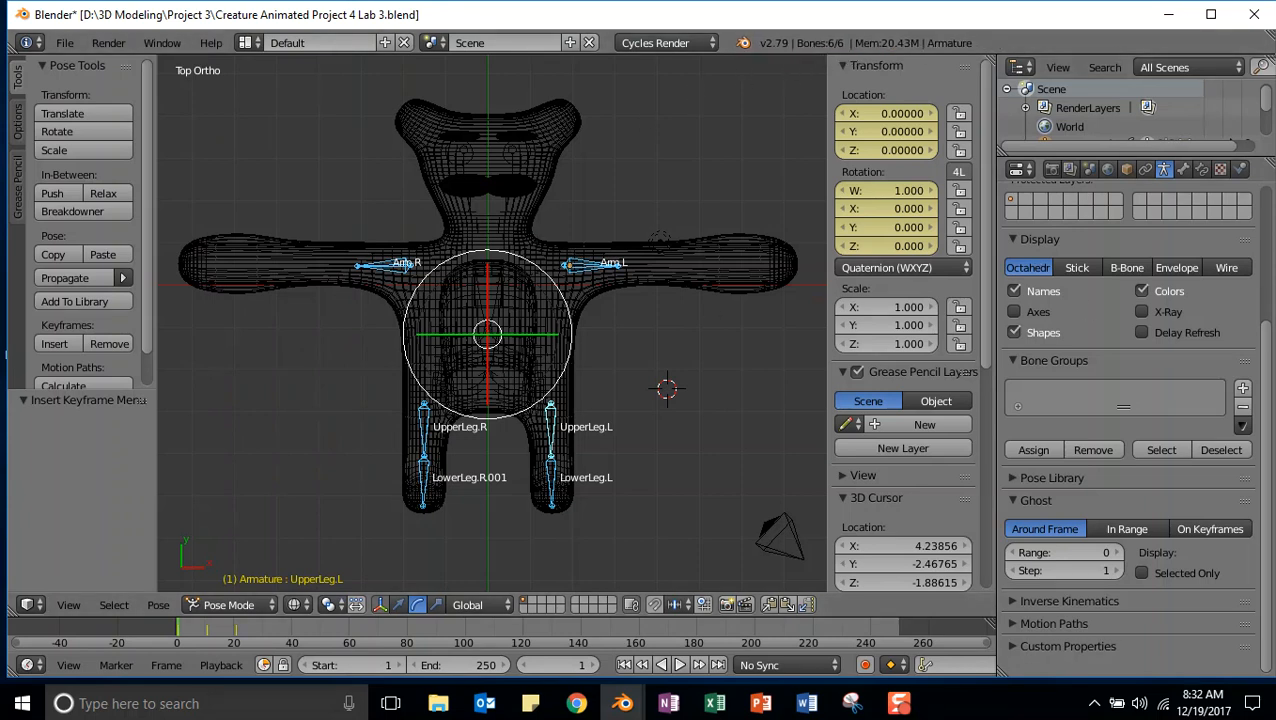
Advance the current frame to 31
{"action": "left_click", "coordinate": [594, 665]}
{"action": "left_click", "coordinate": [594, 665]}
{"action": "left_click", "coordinate": [594, 665]}
{"action": "left_click", "coordinate": [594, 665]}
{"action": "left_click", "coordinate": [594, 665]}
{"action": "left_click", "coordinate": [594, 665]}
{"action": "left_click", "coordinate": [594, 665]}
{"action": "left_click", "coordinate": [594, 665]}
{"action": "left_click", "coordinate": [594, 665]}
{"action": "left_click", "coordinate": [594, 665]}
{"action": "left_click", "coordinate": [594, 665]}
{"action": "left_click", "coordinate": [594, 665]}
{"action": "left_click", "coordinate": [594, 665]}
{"action": "left_click", "coordinate": [594, 665]}
{"action": "left_click", "coordinate": [594, 665]}
{"action": "left_click", "coordinate": [594, 665]}
{"action": "left_click", "coordinate": [594, 665]}
{"action": "left_click", "coordinate": [594, 665]}
{"action": "left_click", "coordinate": [594, 665]}
{"action": "left_click", "coordinate": [594, 665]}
{"action": "left_click", "coordinate": [594, 665]}
{"action": "left_click", "coordinate": [594, 665]}
{"action": "left_click", "coordinate": [594, 665]}
{"action": "left_click", "coordinate": [594, 665]}
{"action": "left_click", "coordinate": [594, 665]}
{"action": "left_click", "coordinate": [594, 665]}
{"action": "left_click", "coordinate": [594, 665]}
{"action": "left_click", "coordinate": [594, 665]}
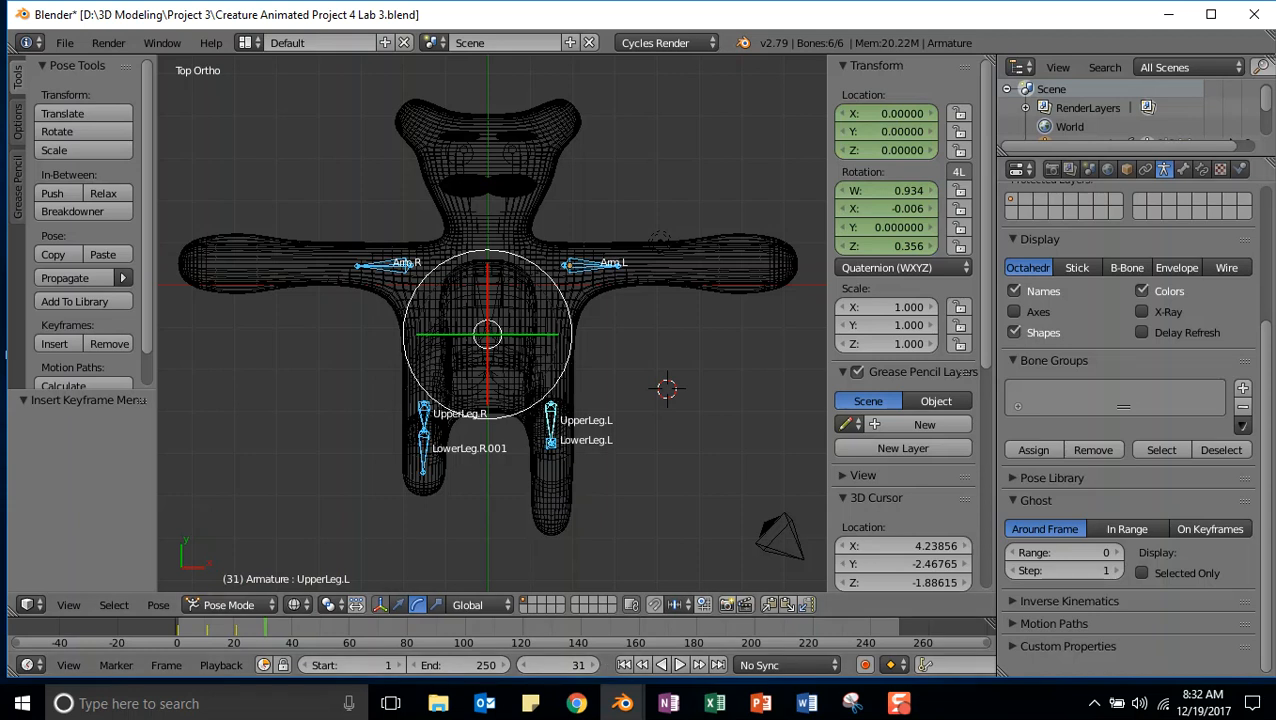
Paste the copied pose X-flipped at frame 31 and insert a LocRot keyframe for all bones
{"action": "left_click", "coordinate": [157, 604]}
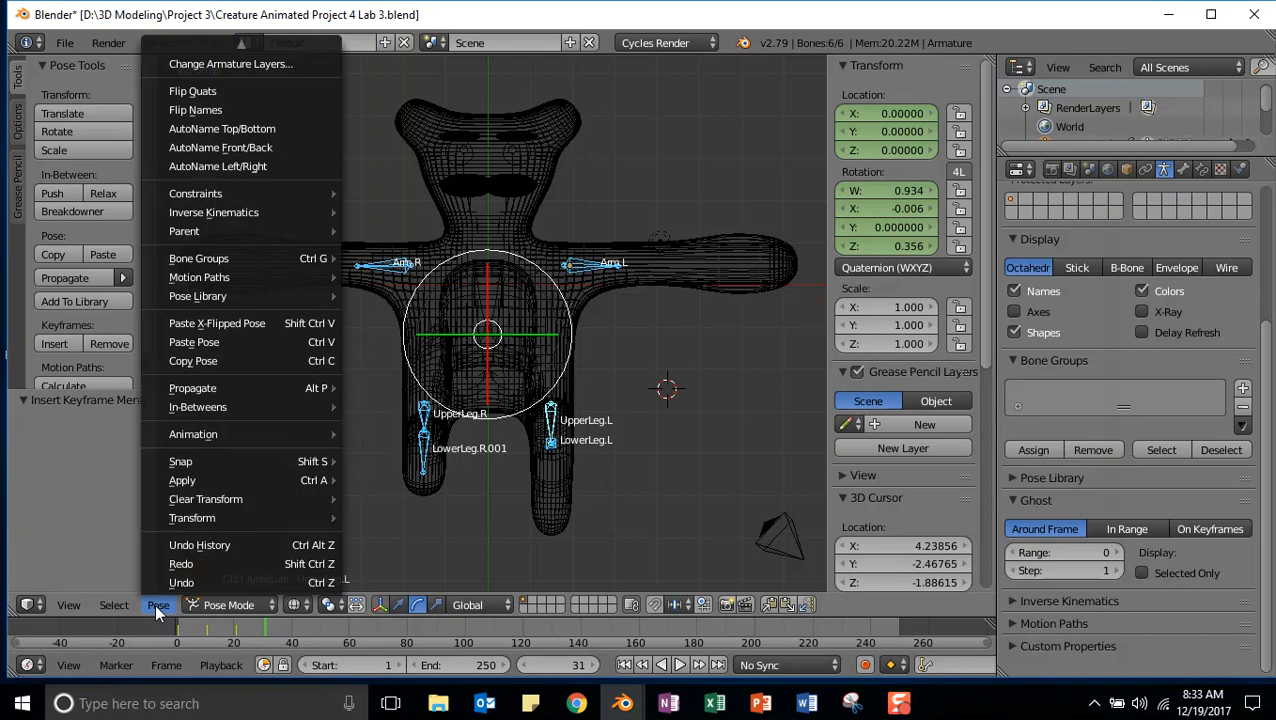
{"action": "left_click", "coordinate": [237, 324]}
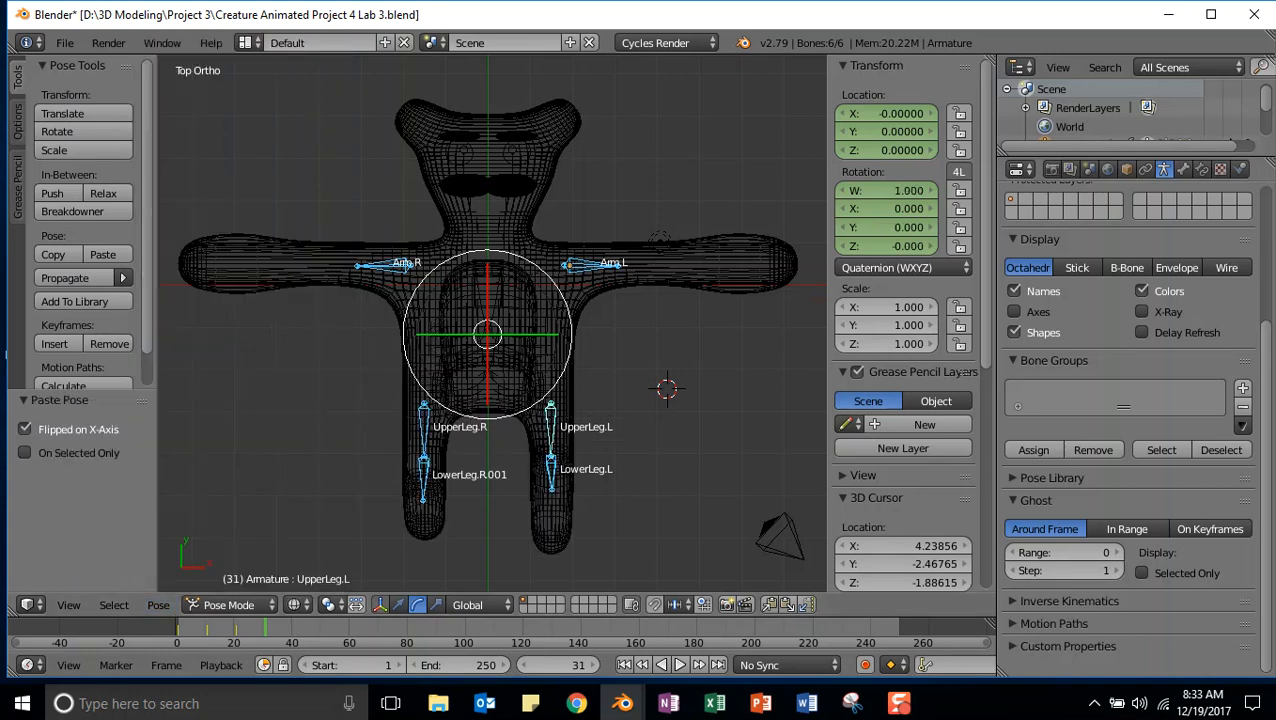
{"action": "left_click", "coordinate": [638, 328]}
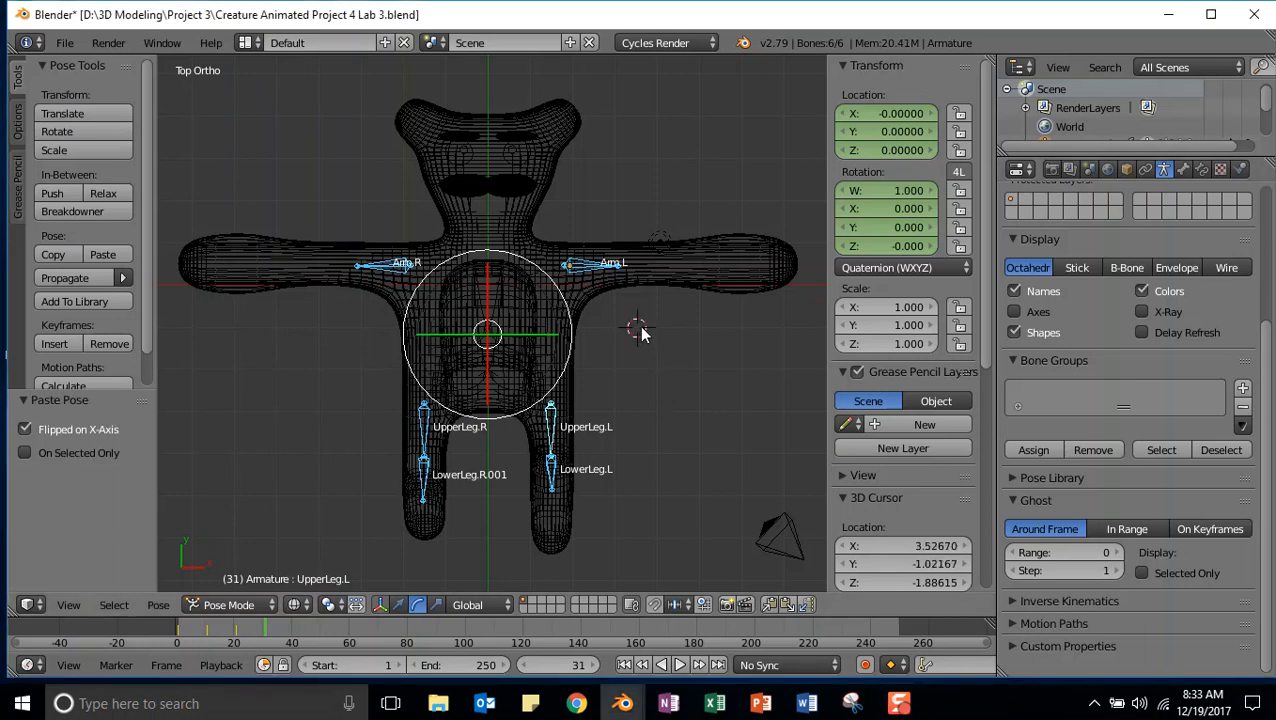
{"action": "key", "text": "a"}
{"action": "key", "text": "a"}
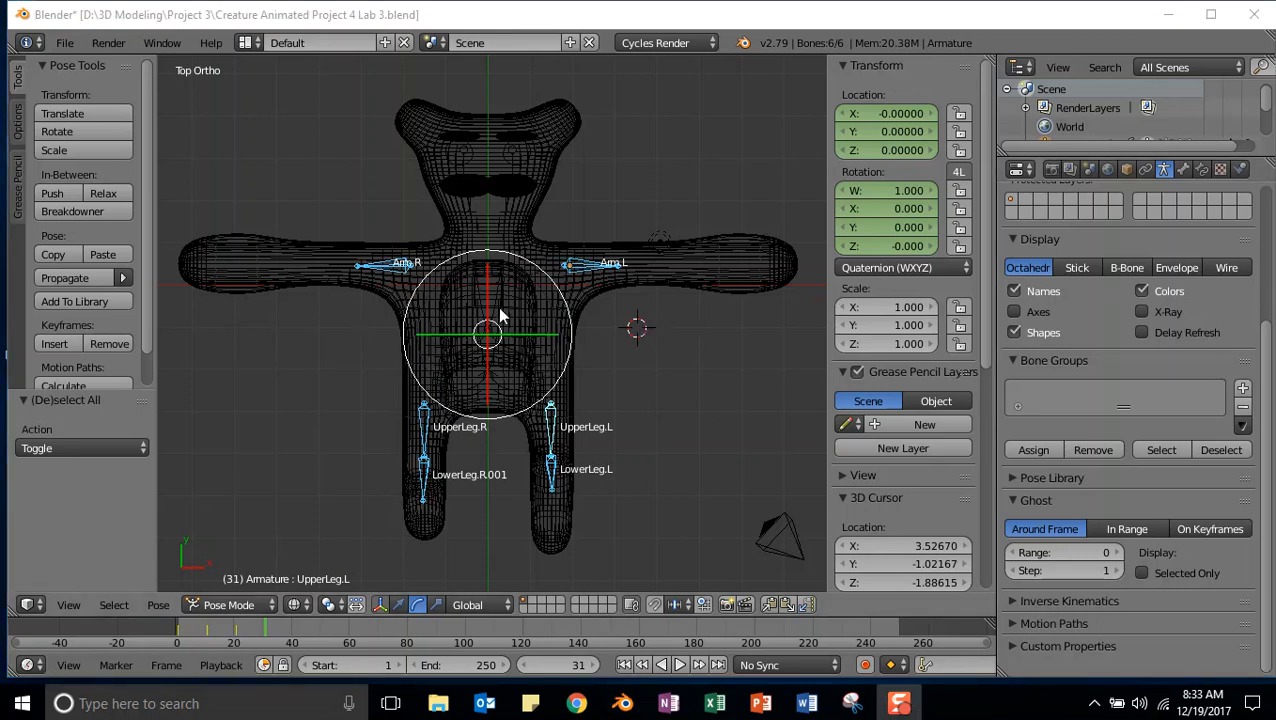
{"action": "left_click", "coordinate": [670, 382]}
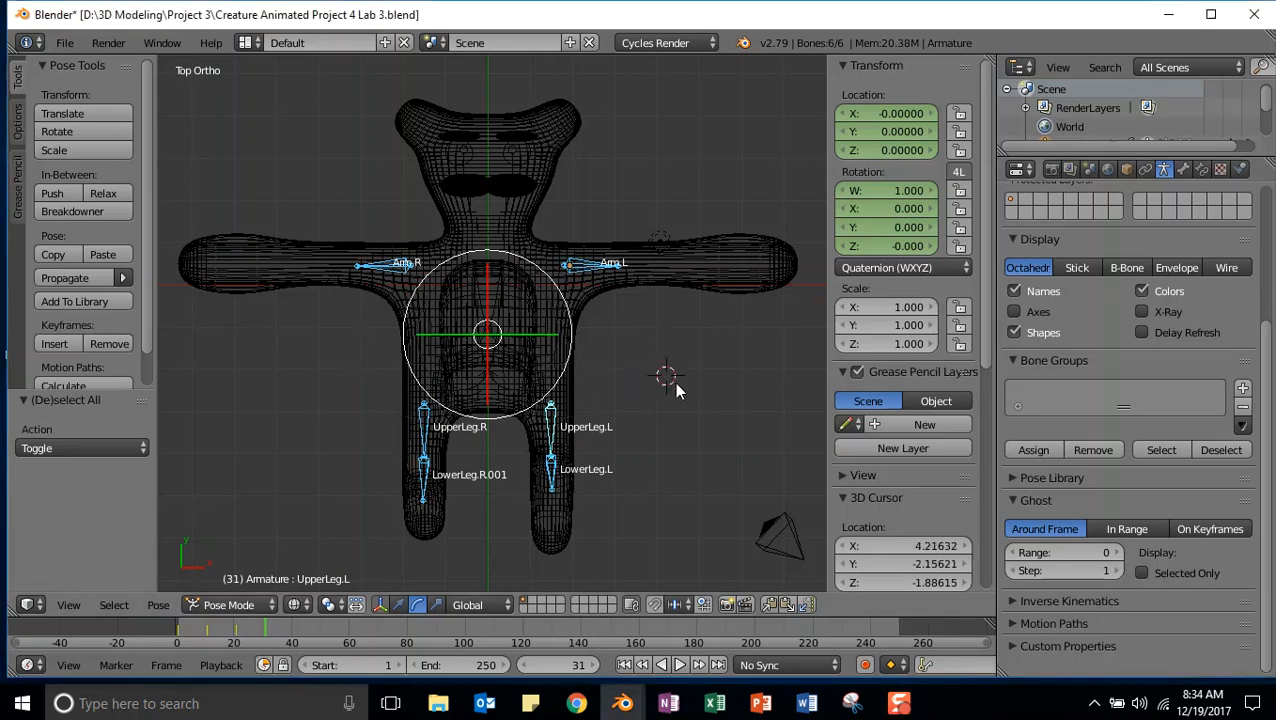
{"action": "key", "text": "i"}
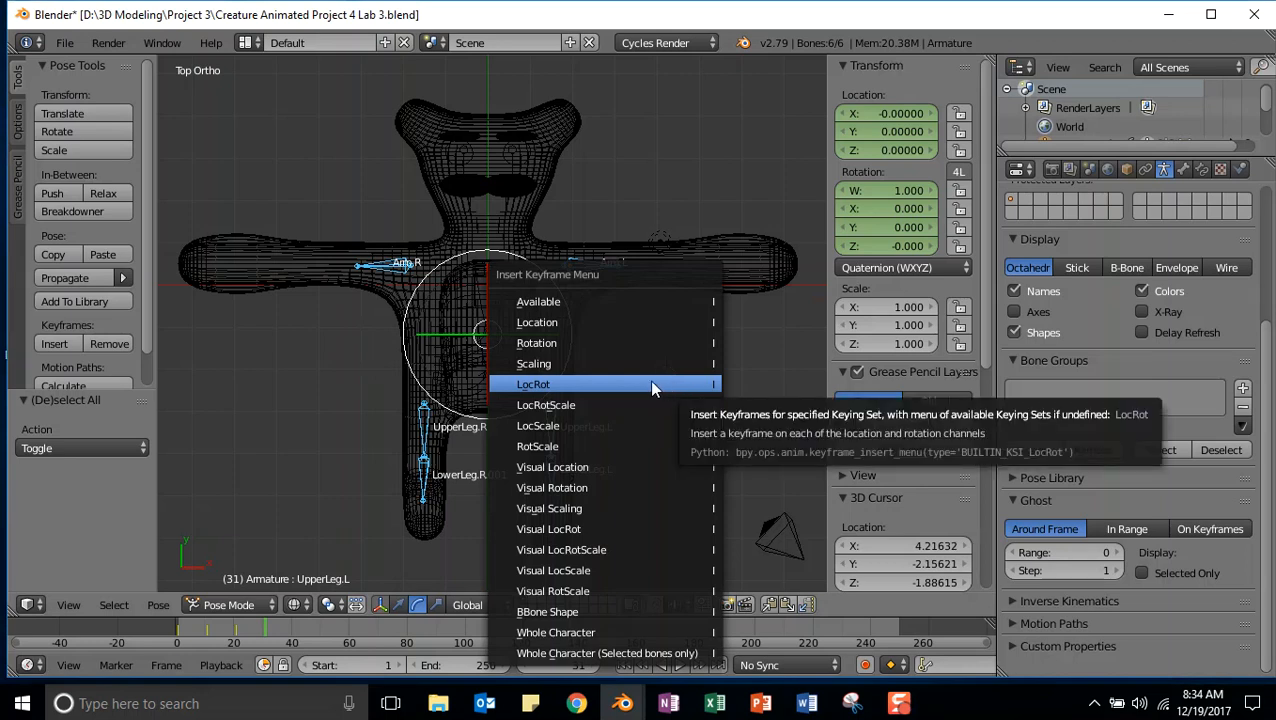
{"action": "left_click", "coordinate": [540, 387]}
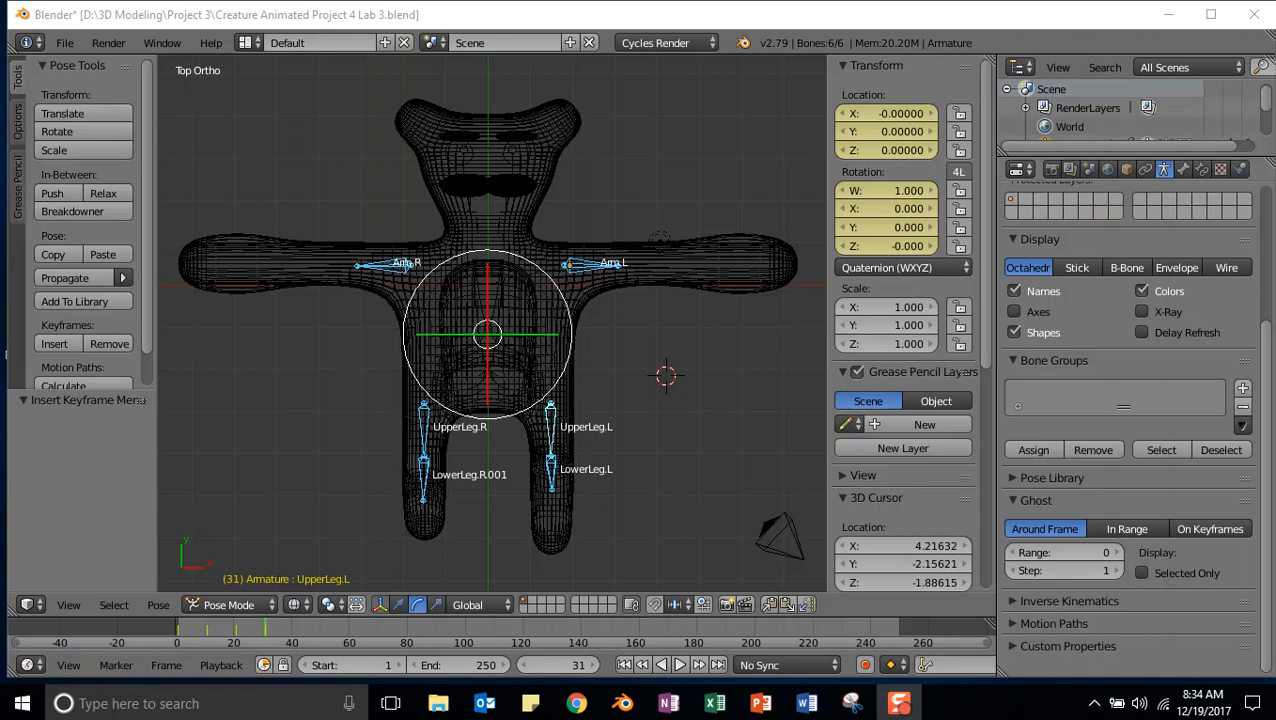
Go back to frame 11 and copy the pose of all the selected bones
{"action": "left_click", "coordinate": [524, 665]}
{"action": "left_click", "coordinate": [524, 665]}
{"action": "left_click", "coordinate": [524, 665]}
{"action": "left_click", "coordinate": [524, 665]}
{"action": "left_click", "coordinate": [524, 665]}
{"action": "left_click", "coordinate": [524, 665]}
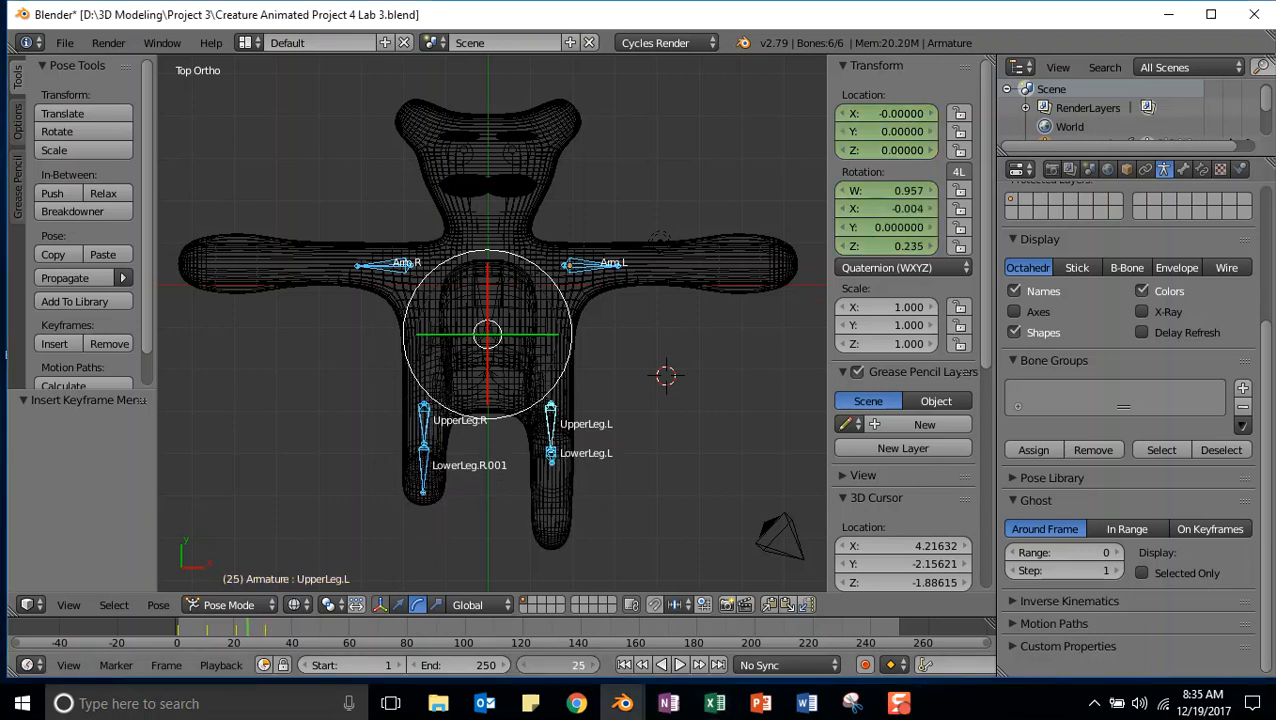
{"action": "left_click", "coordinate": [524, 665]}
{"action": "left_click", "coordinate": [524, 665]}
{"action": "left_click", "coordinate": [524, 665]}
{"action": "left_click", "coordinate": [524, 665]}
{"action": "left_click", "coordinate": [524, 665]}
{"action": "left_click", "coordinate": [524, 665]}
{"action": "left_click", "coordinate": [524, 665]}
{"action": "left_click", "coordinate": [524, 665]}
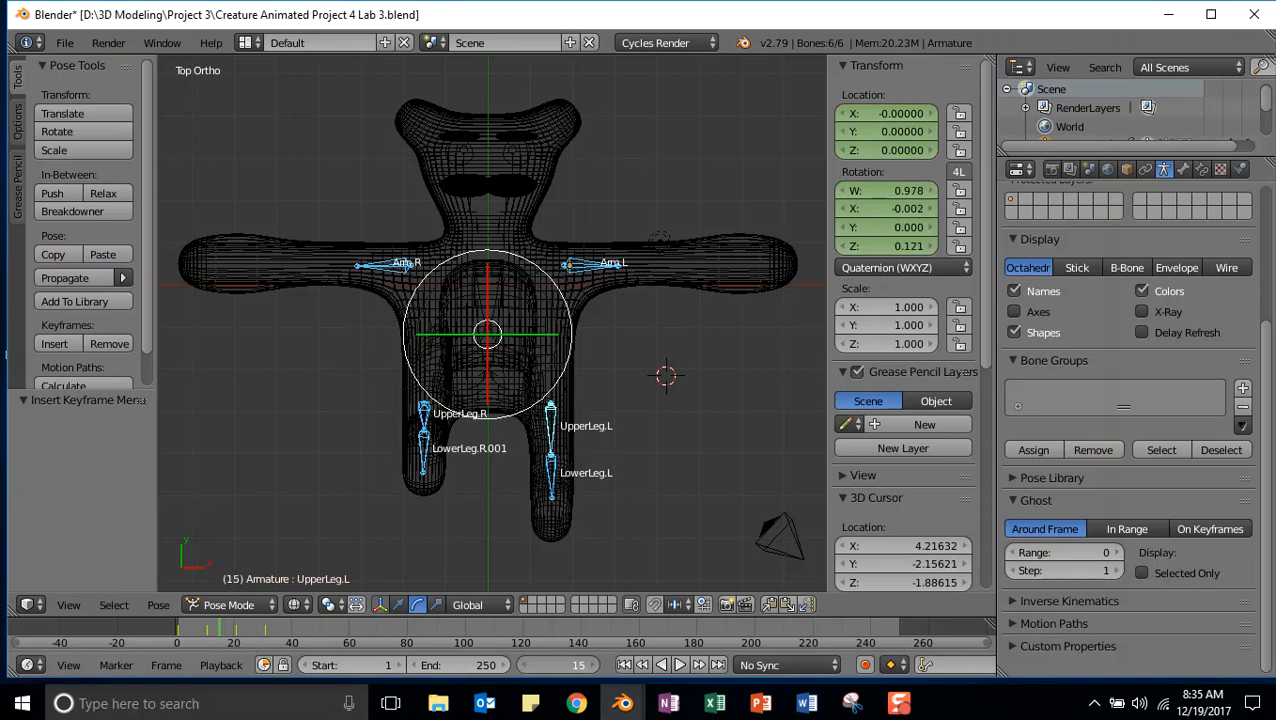
{"action": "left_click", "coordinate": [524, 665]}
{"action": "left_click", "coordinate": [524, 665]}
{"action": "left_click", "coordinate": [524, 665]}
{"action": "left_click", "coordinate": [524, 665]}
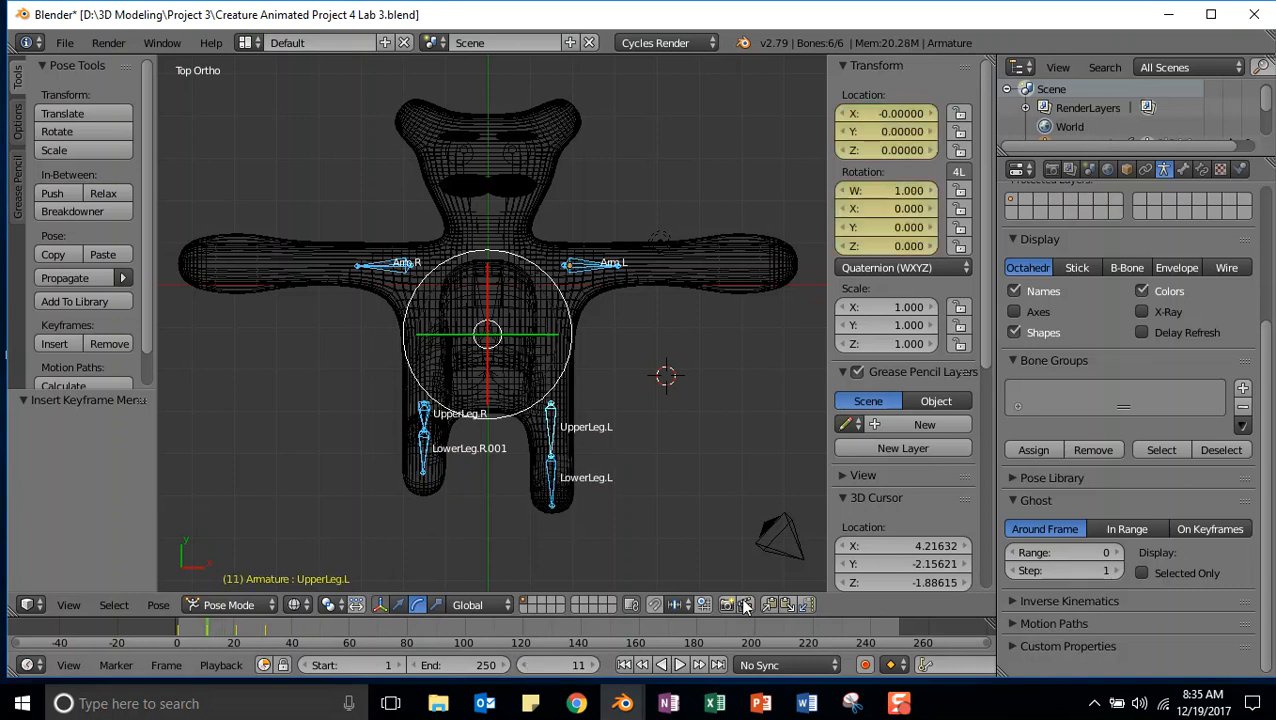
{"action": "left_click", "coordinate": [158, 606]}
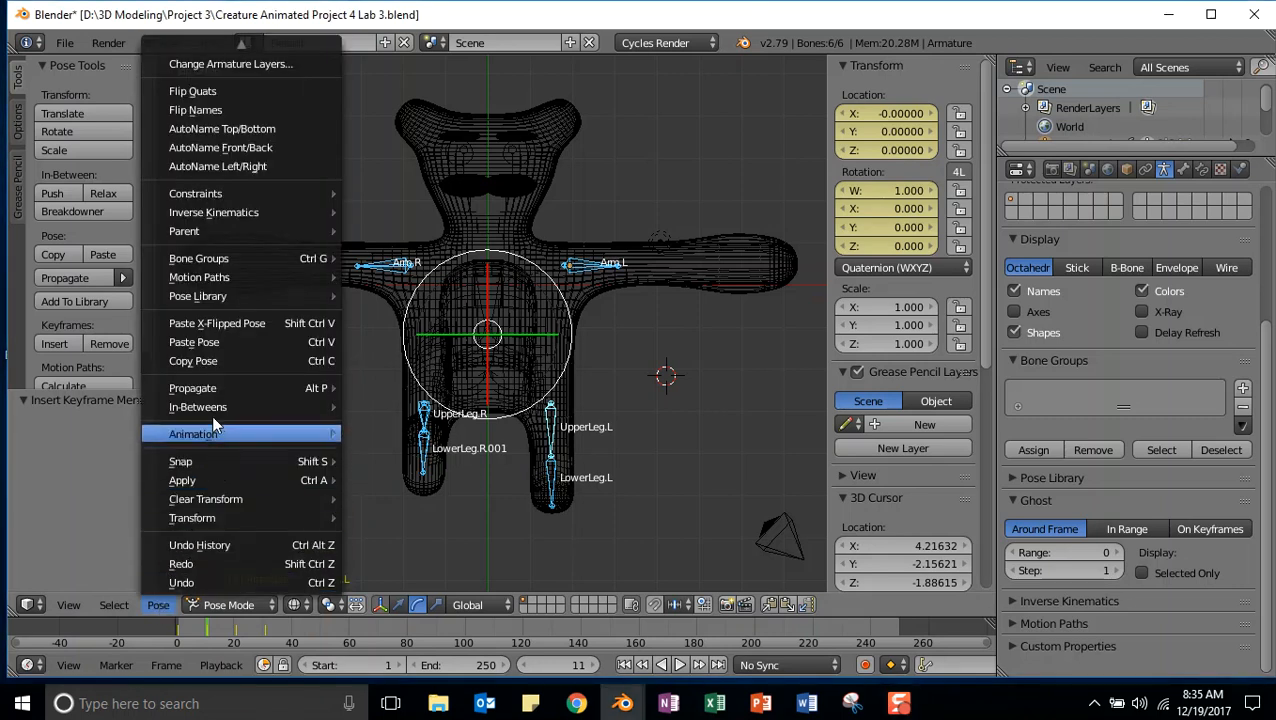
{"action": "left_click", "coordinate": [198, 358]}
Advance the current frame to 41 and paste the copied pose X-flipped onto the armature
{"action": "mouse_move", "coordinate": [593, 663]}
{"action": "left_mouse_down"}
{"action": "mouse_move", "coordinate": [639, 663]}
{"action": "mouse_move", "coordinate": [593, 668]}
{"action": "left_mouse_up"}
{"action": "left_click", "coordinate": [593, 668]}
{"action": "left_click", "coordinate": [593, 668]}
{"action": "left_click", "coordinate": [593, 668]}
{"action": "left_click", "coordinate": [593, 668]}
{"action": "left_click", "coordinate": [593, 668]}
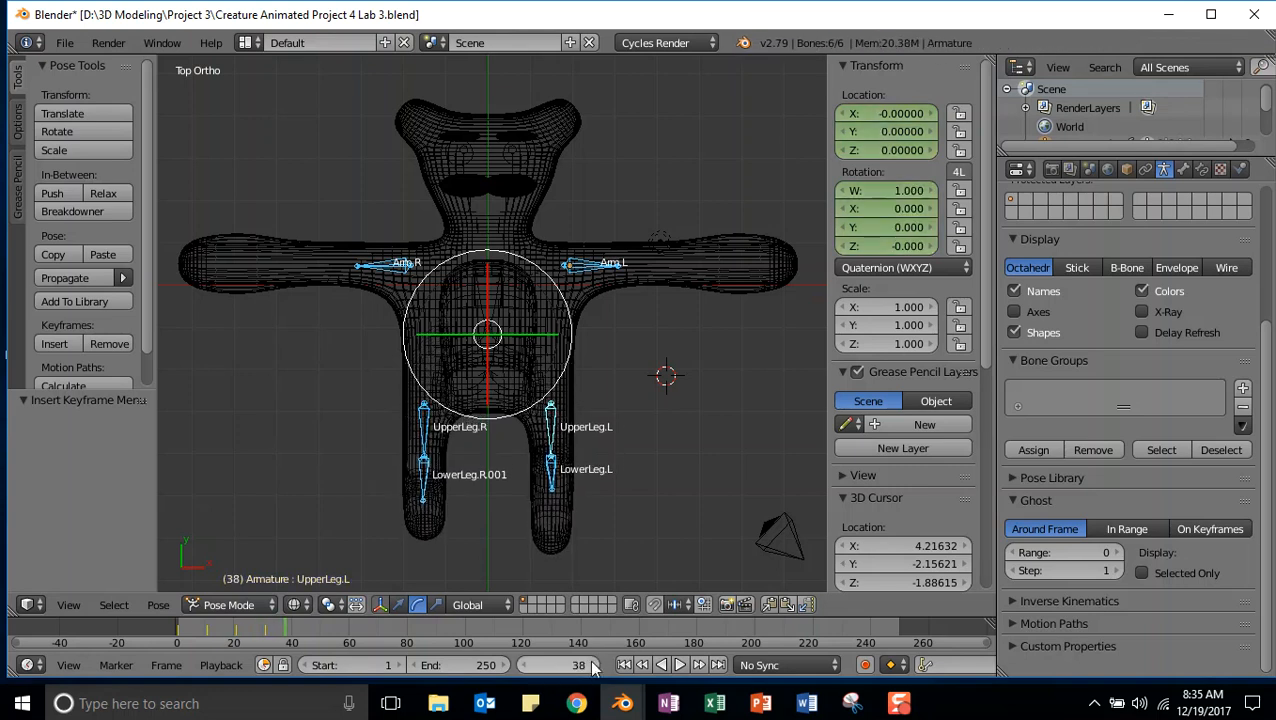
{"action": "left_click", "coordinate": [593, 668]}
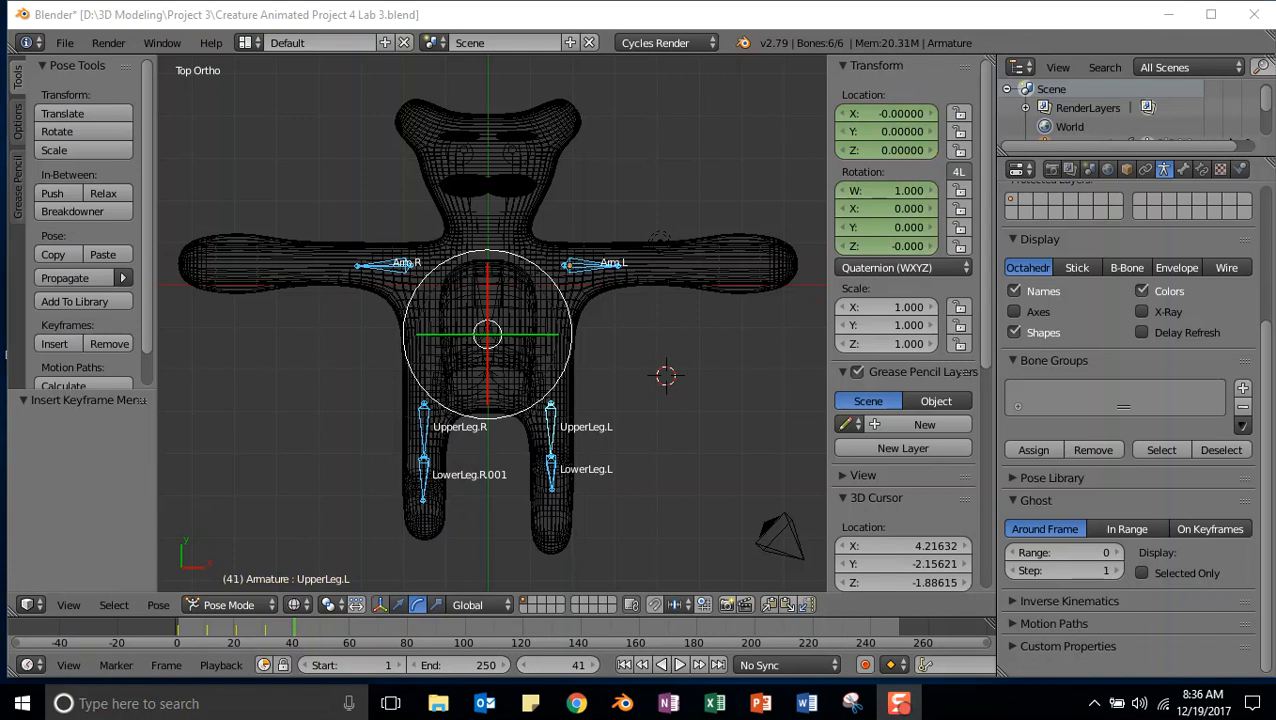
{"action": "left_click", "coordinate": [158, 607]}
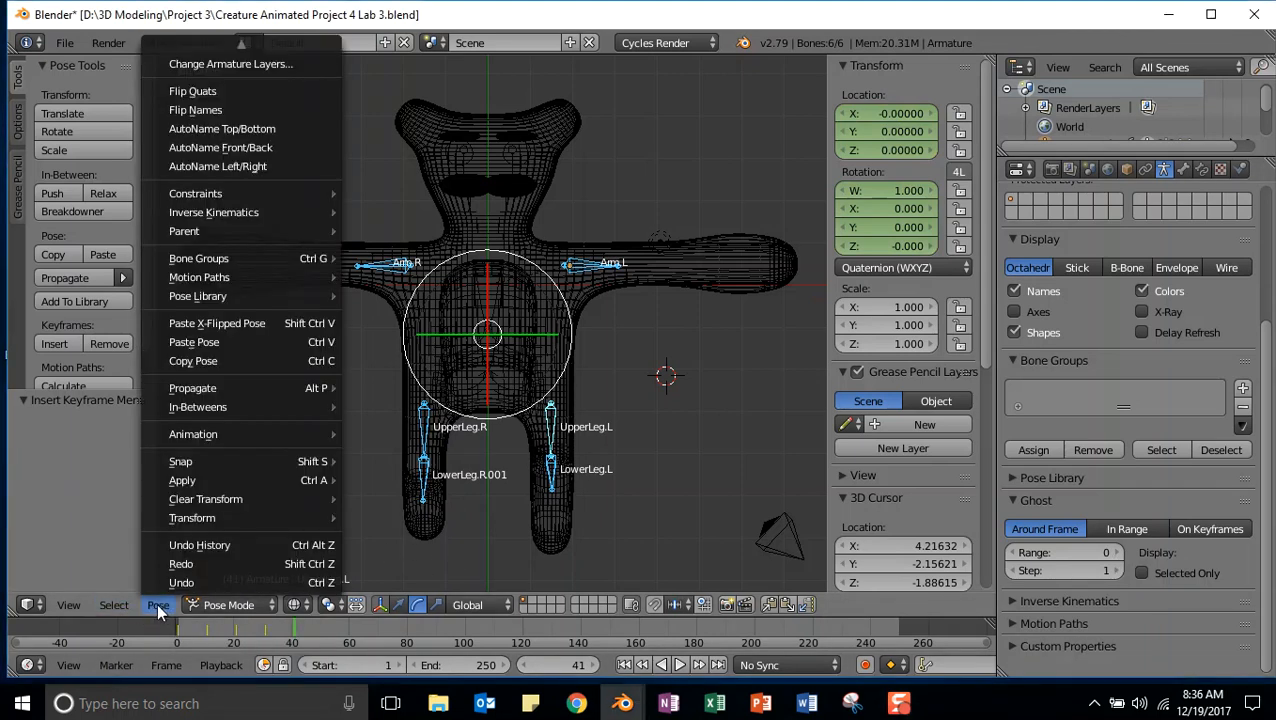
{"action": "left_click", "coordinate": [239, 323]}
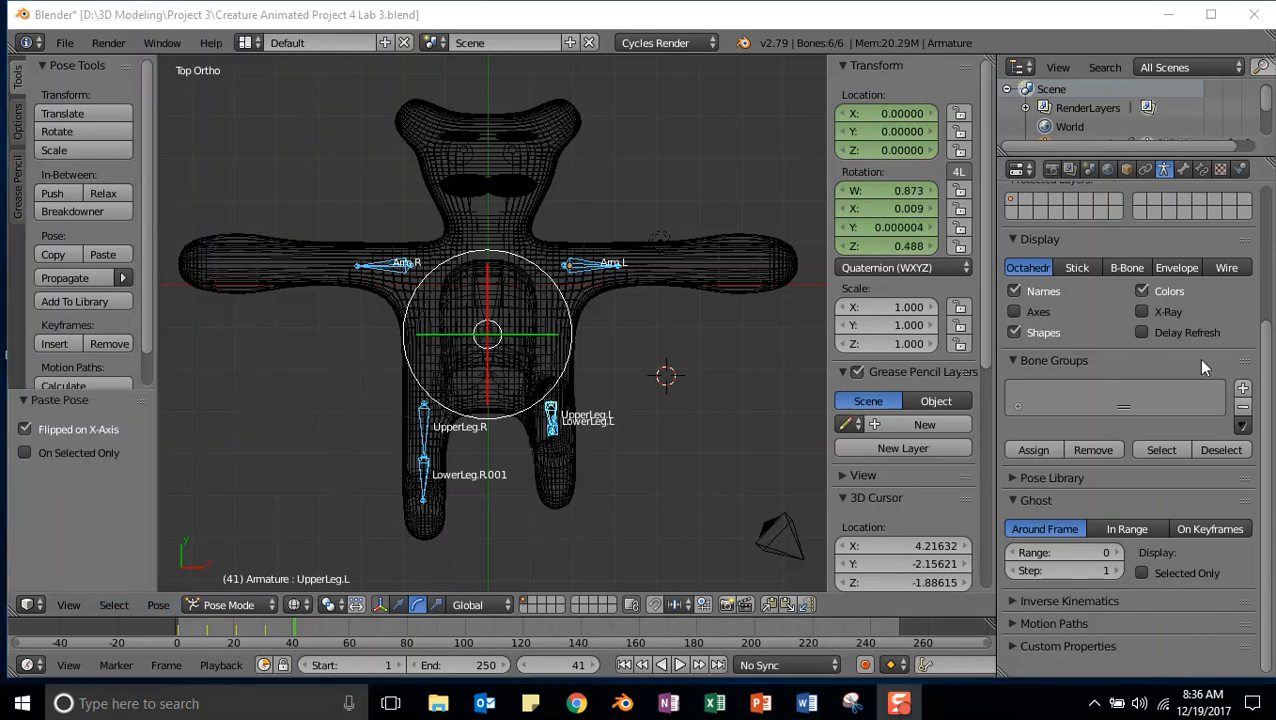
Make sure every bone is selected and insert a LocRot keyframe at frame 41
{"action": "left_click", "coordinate": [726, 404]}
{"action": "key", "text": "a"}
{"action": "key", "text": "a"}
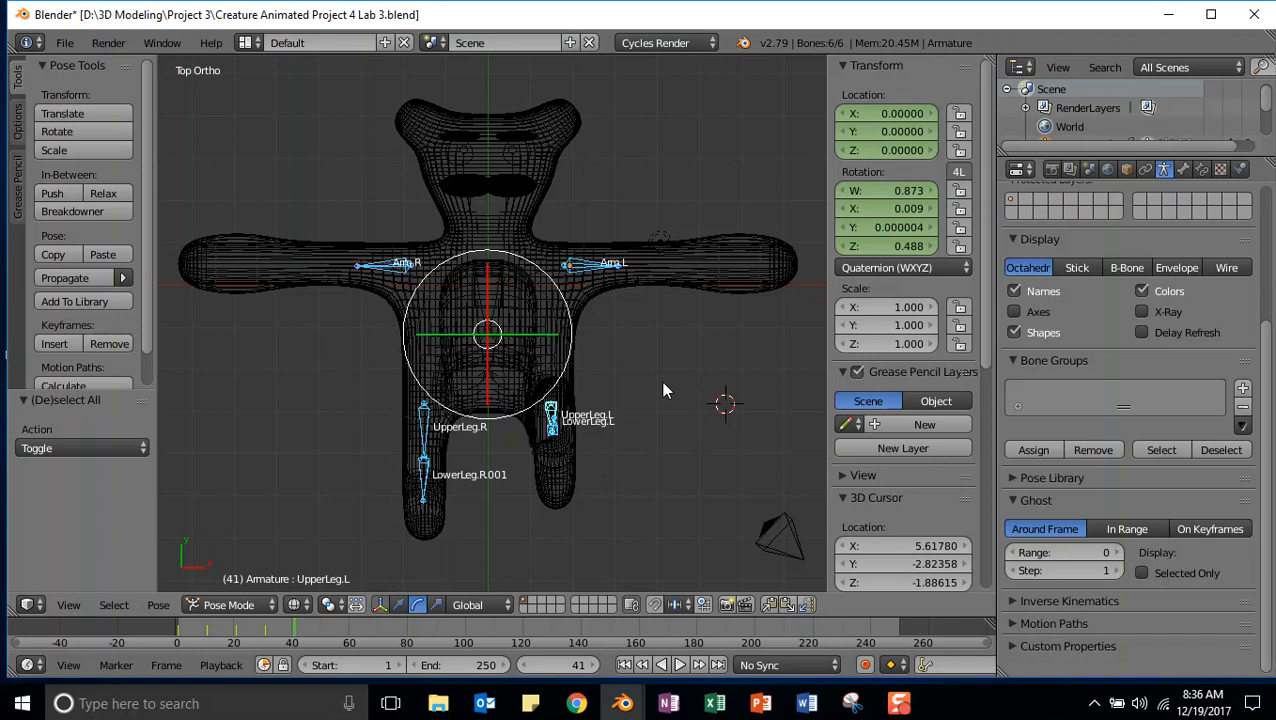
{"action": "key", "text": "i"}
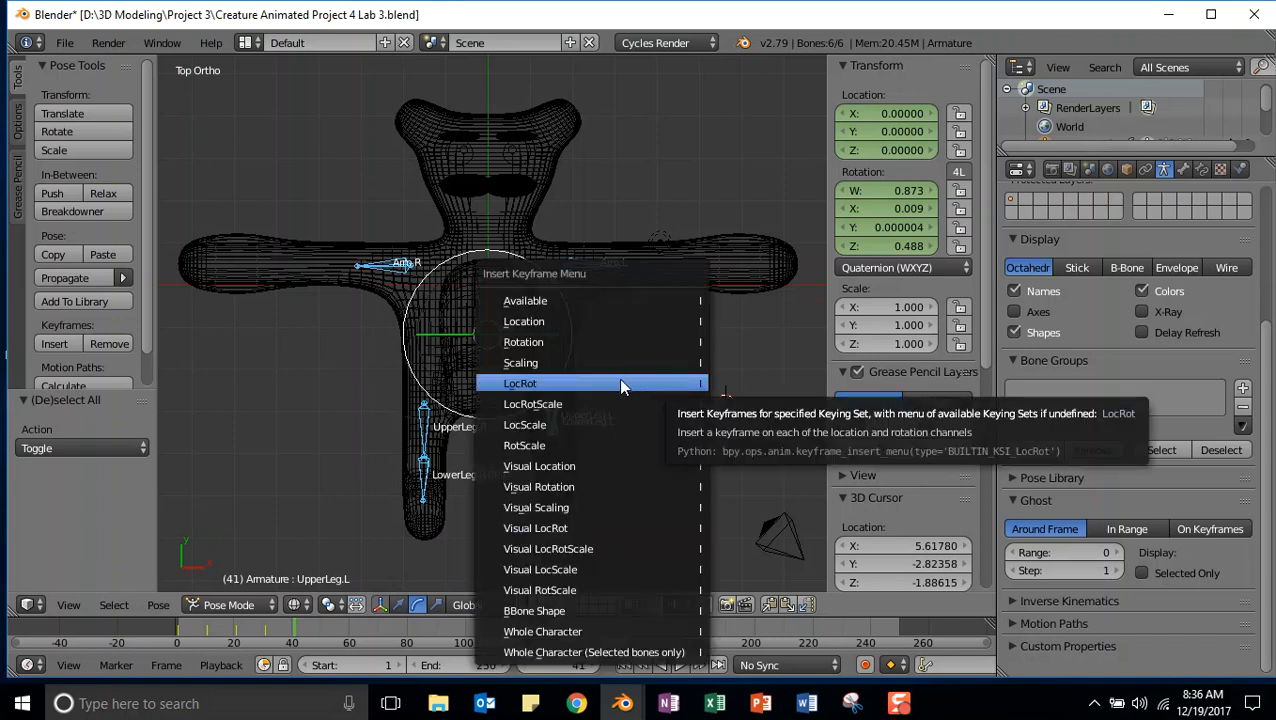
{"action": "left_click", "coordinate": [534, 383]}
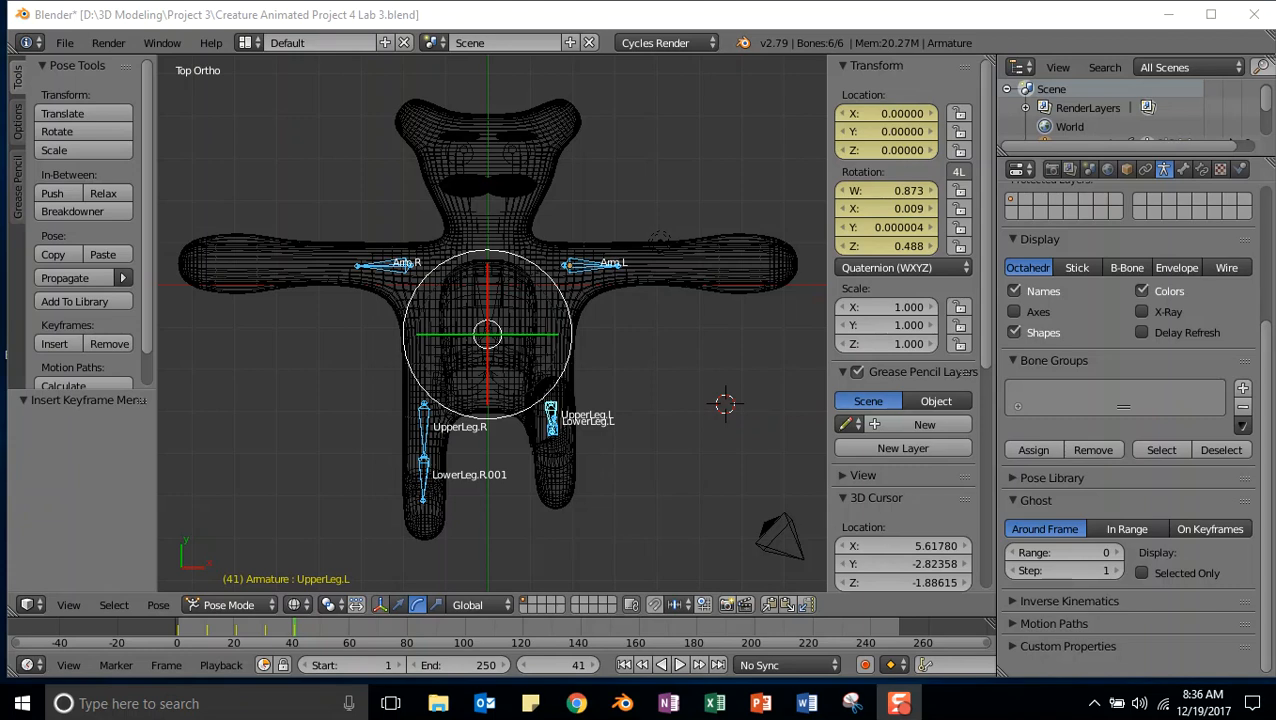
Return to frame 21 and copy the pose of all the selected bones
{"action": "left_click", "coordinate": [524, 665]}
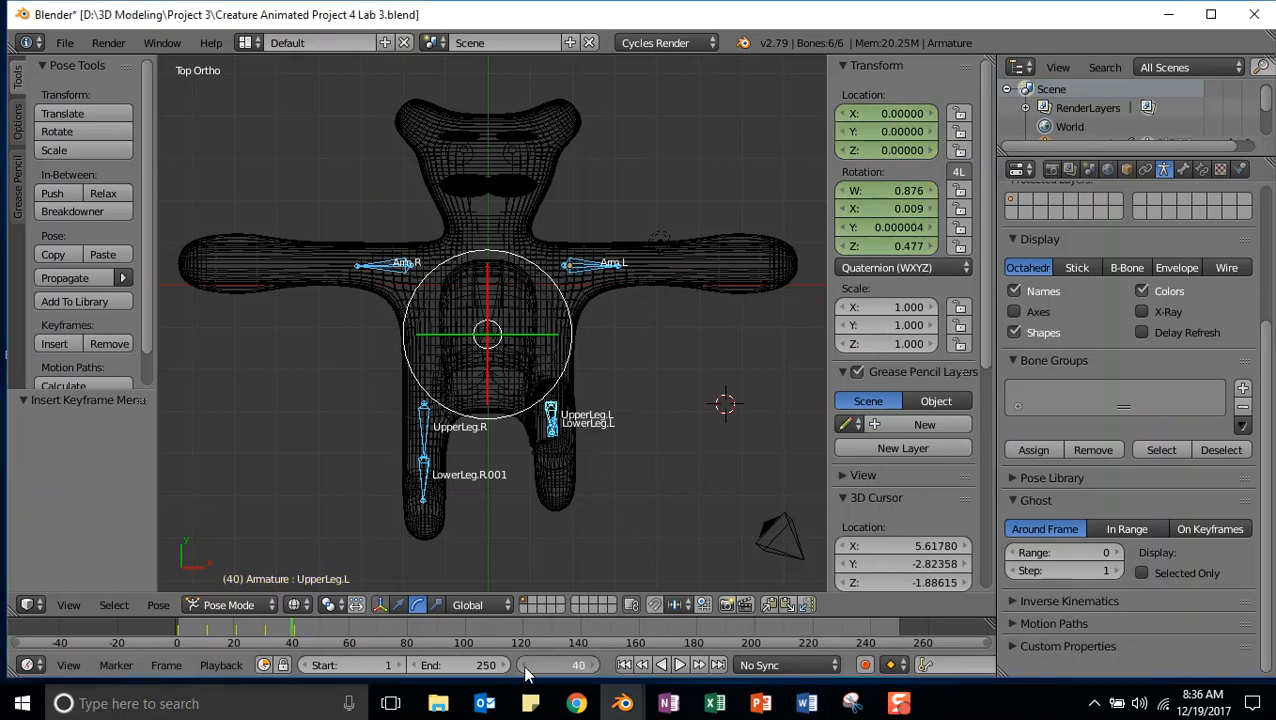
{"action": "left_click", "coordinate": [524, 666]}
{"action": "left_click", "coordinate": [524, 666]}
{"action": "left_click", "coordinate": [524, 666]}
{"action": "left_click", "coordinate": [524, 666]}
{"action": "left_click", "coordinate": [524, 666]}
{"action": "left_click", "coordinate": [524, 666]}
{"action": "left_click", "coordinate": [524, 666]}
{"action": "left_click", "coordinate": [524, 666]}
{"action": "left_click", "coordinate": [524, 666]}
{"action": "left_click", "coordinate": [524, 666]}
{"action": "left_click", "coordinate": [524, 666]}
{"action": "left_click", "coordinate": [524, 666]}
{"action": "left_click", "coordinate": [524, 666]}
{"action": "left_click", "coordinate": [524, 666]}
{"action": "left_click", "coordinate": [524, 666]}
{"action": "left_click", "coordinate": [524, 666]}
{"action": "left_click", "coordinate": [524, 666]}
{"action": "left_click", "coordinate": [524, 666]}
{"action": "left_click", "coordinate": [524, 666]}
{"action": "left_click", "coordinate": [524, 666]}
{"action": "left_click", "coordinate": [588, 665]}
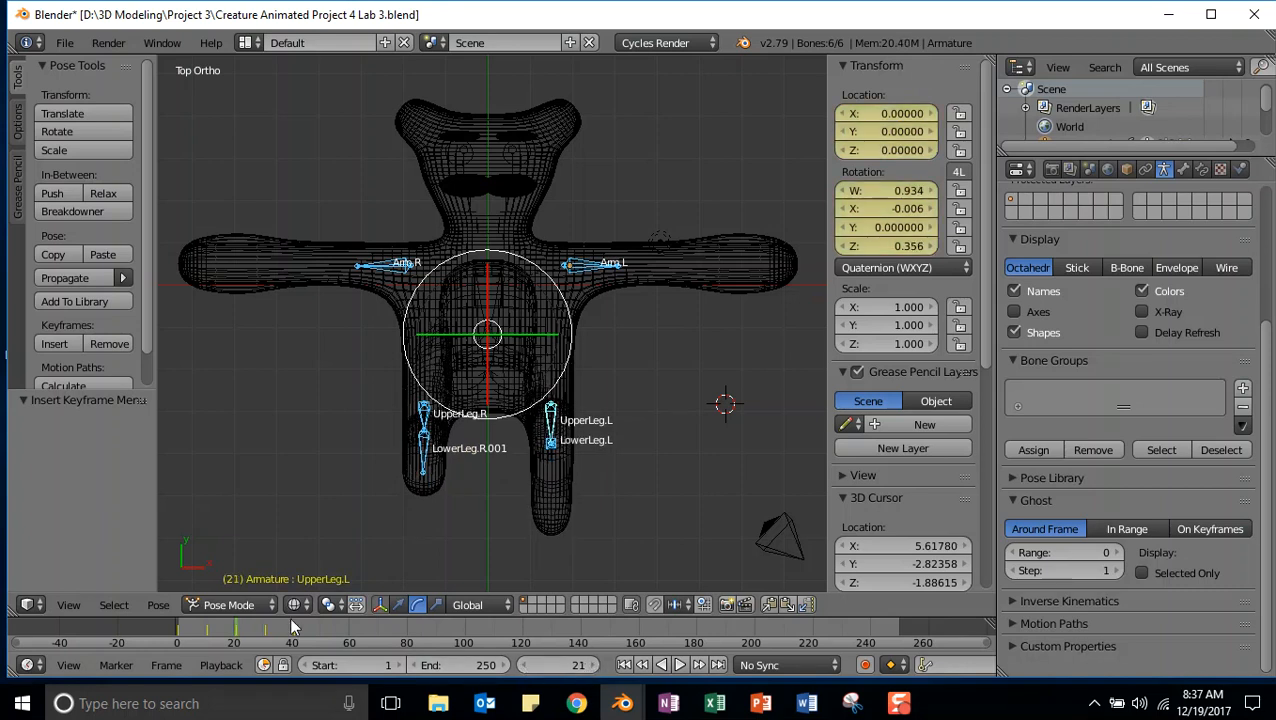
{"action": "left_click", "coordinate": [157, 604]}
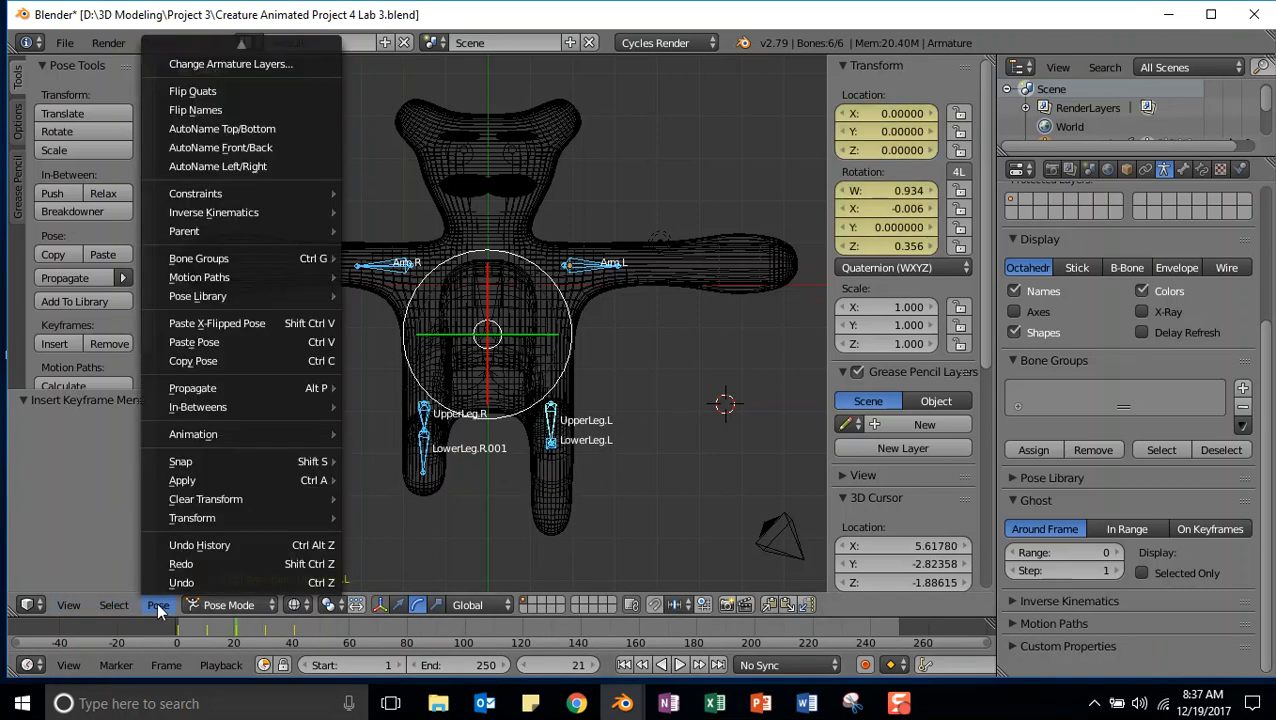
{"action": "left_click", "coordinate": [196, 361]}
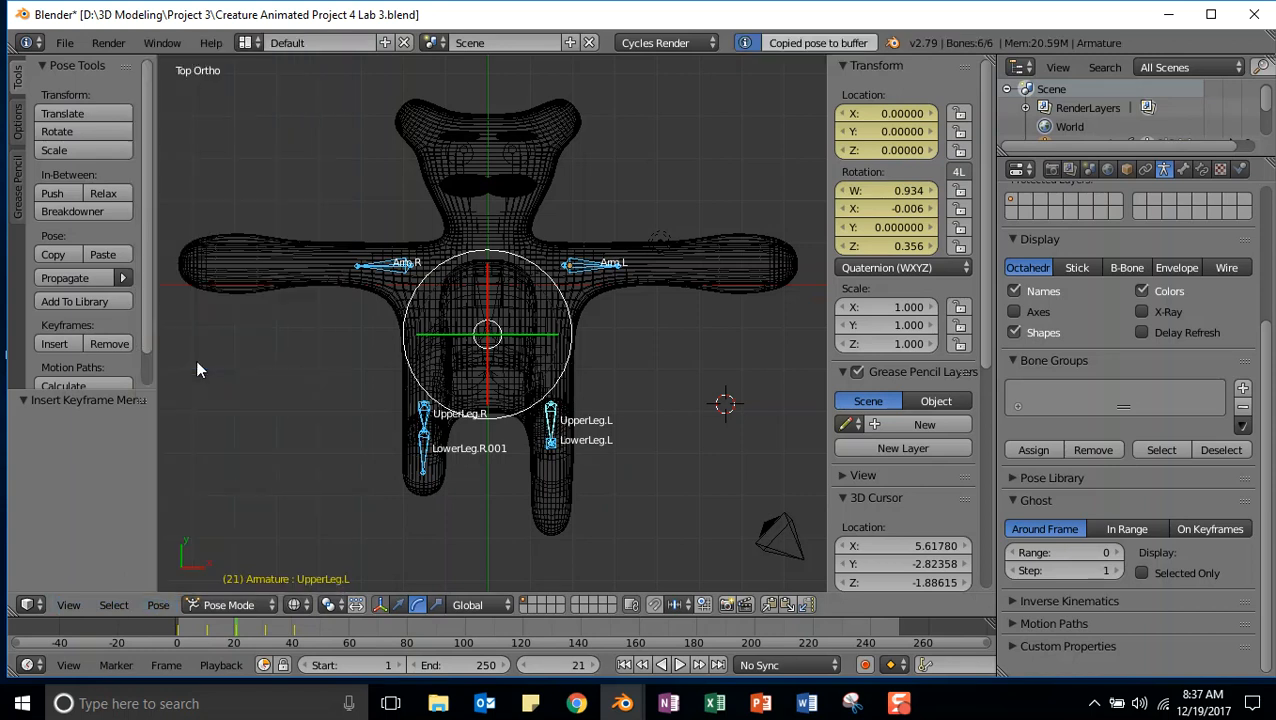
Advance the current frame to 51 and paste the copied pose X-flipped onto the armature
{"action": "left_click", "coordinate": [595, 665]}
{"action": "left_click", "coordinate": [595, 665]}
{"action": "left_click", "coordinate": [595, 665]}
{"action": "left_click", "coordinate": [595, 665]}
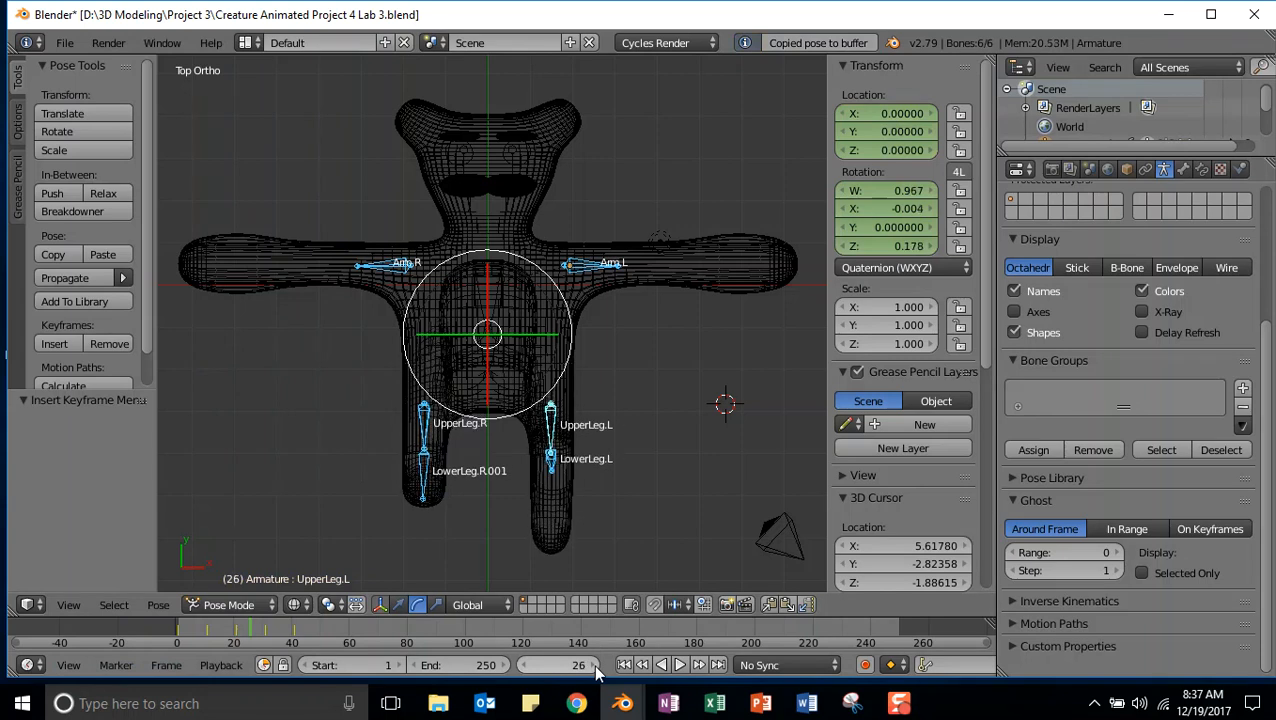
{"action": "left_click", "coordinate": [595, 665]}
{"action": "left_click", "coordinate": [595, 665]}
{"action": "left_click", "coordinate": [595, 665]}
{"action": "left_click", "coordinate": [595, 665]}
{"action": "left_click", "coordinate": [595, 665]}
{"action": "left_click", "coordinate": [595, 665]}
{"action": "left_click", "coordinate": [595, 665]}
{"action": "left_click", "coordinate": [595, 665]}
{"action": "left_click", "coordinate": [595, 665]}
{"action": "left_click", "coordinate": [595, 665]}
{"action": "left_click", "coordinate": [595, 665]}
{"action": "left_click", "coordinate": [595, 665]}
{"action": "left_click", "coordinate": [595, 665]}
{"action": "left_click", "coordinate": [595, 665]}
{"action": "left_click", "coordinate": [595, 665]}
{"action": "left_click", "coordinate": [595, 665]}
{"action": "left_click", "coordinate": [595, 665]}
{"action": "left_click", "coordinate": [595, 665]}
{"action": "left_click", "coordinate": [595, 665]}
{"action": "left_click", "coordinate": [595, 665]}
{"action": "left_click", "coordinate": [595, 665]}
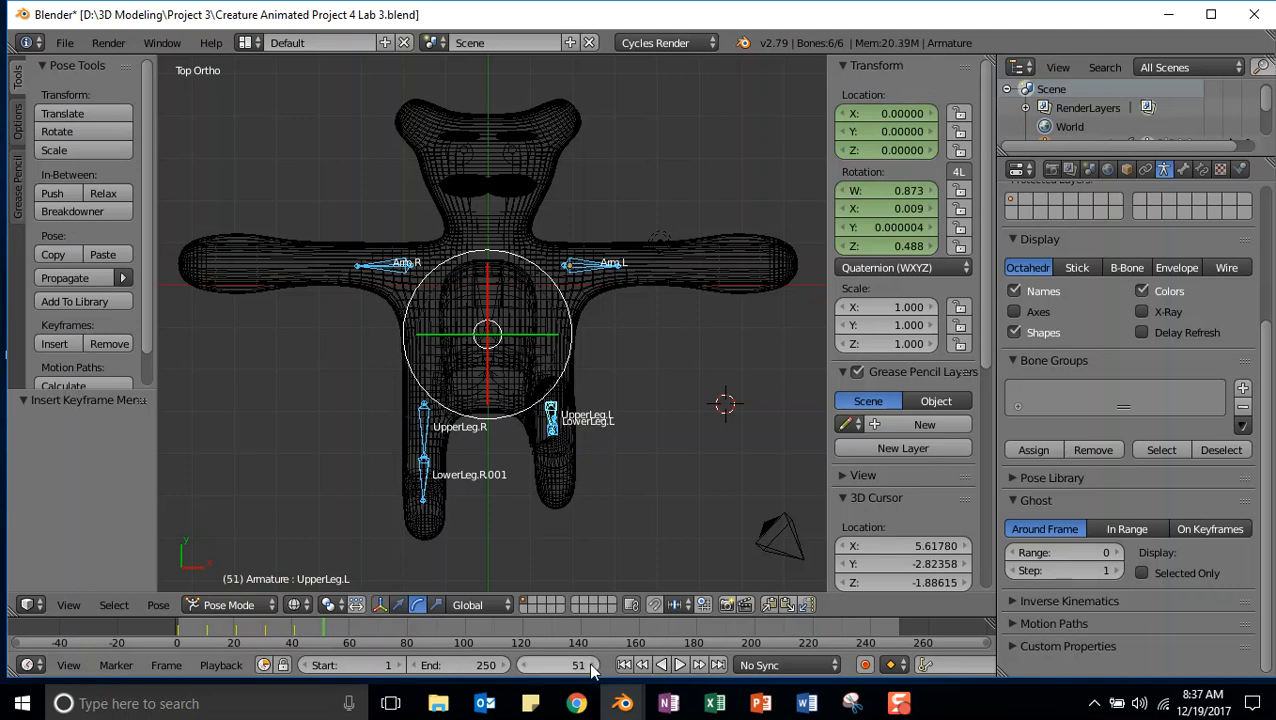
{"action": "left_click", "coordinate": [160, 605]}
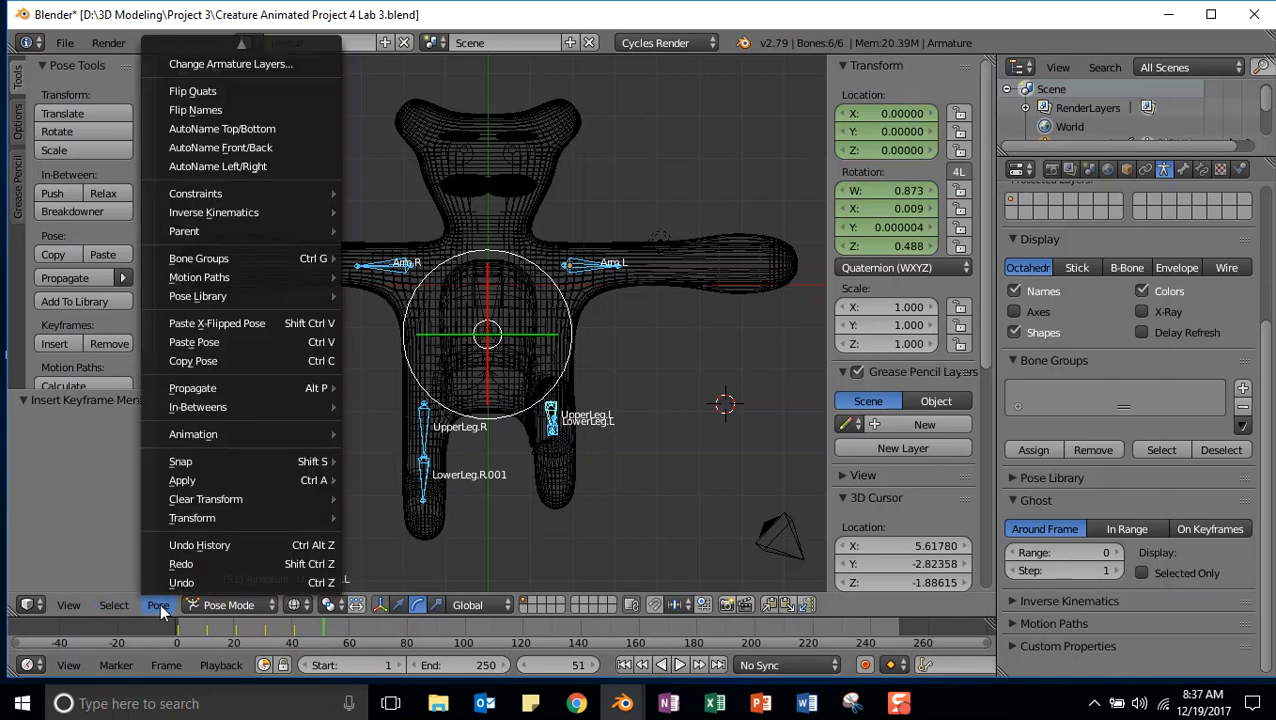
{"action": "left_click", "coordinate": [180, 323]}
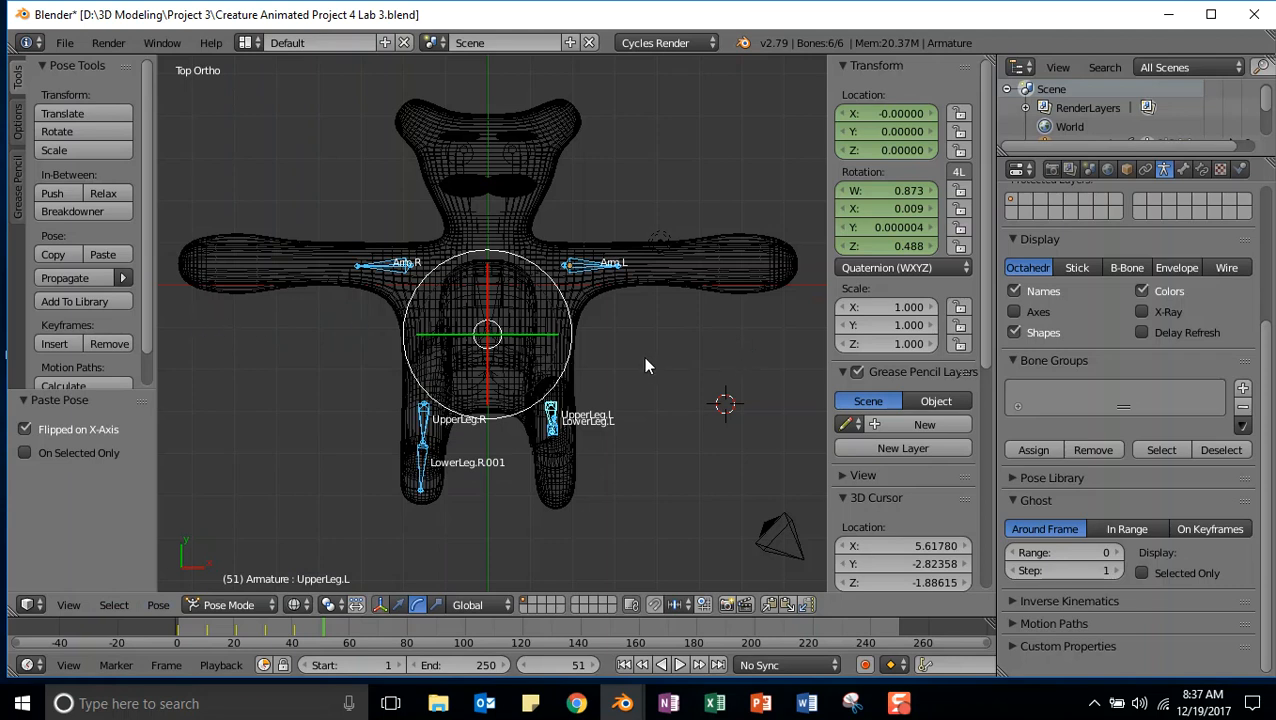
Make sure every bone is selected and insert a LocRot keyframe at frame 51
{"action": "key", "text": "a"}
{"action": "key", "text": "a"}
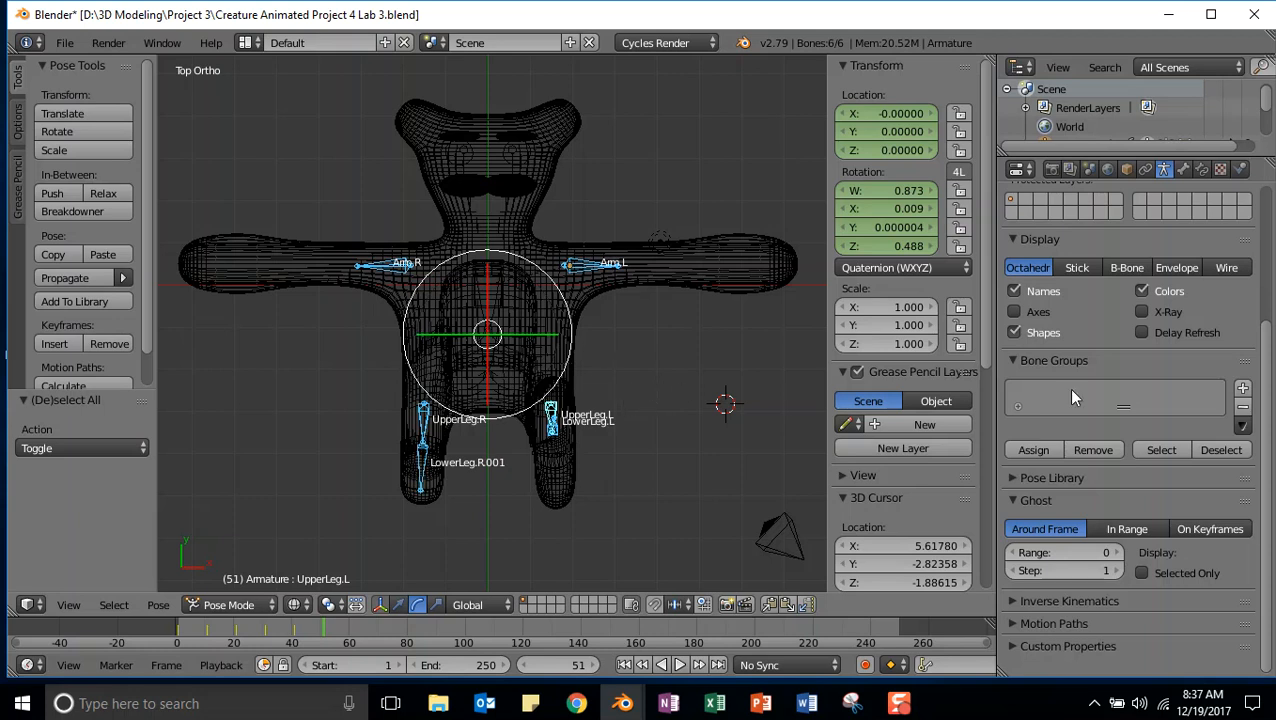
{"action": "left_click", "coordinate": [673, 370]}
{"action": "key", "text": "i"}
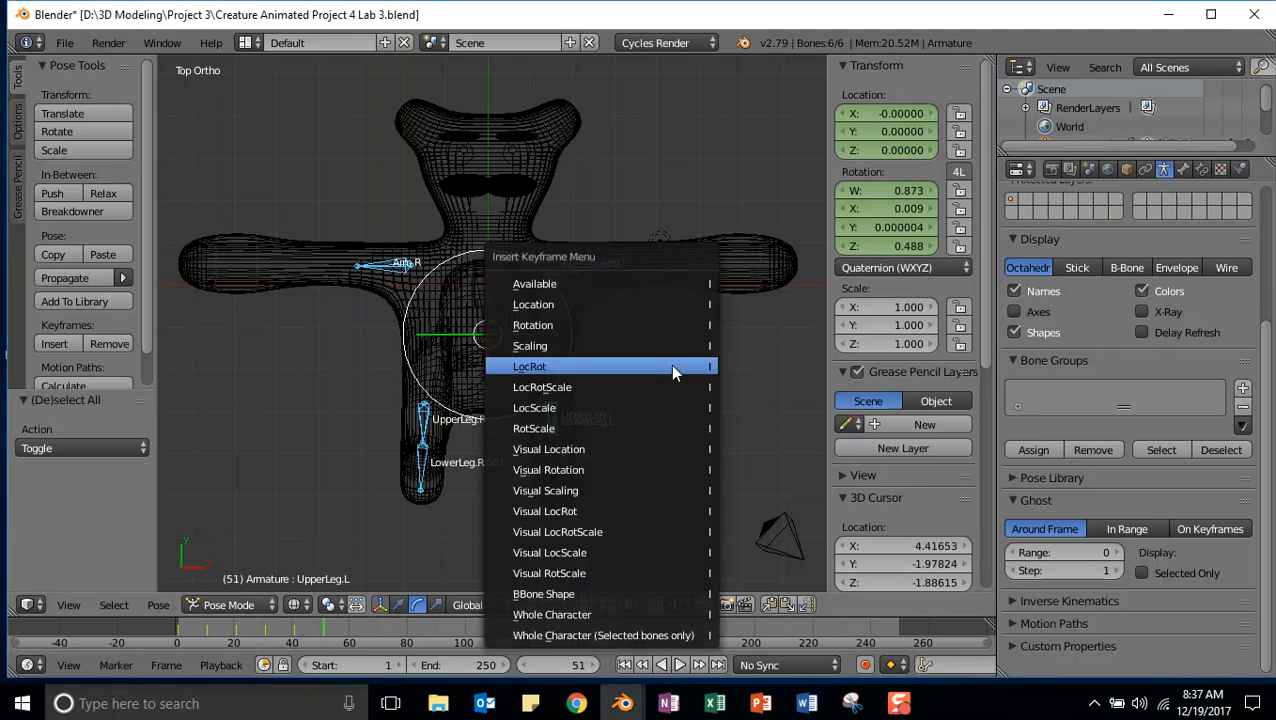
{"action": "left_click", "coordinate": [557, 365]}
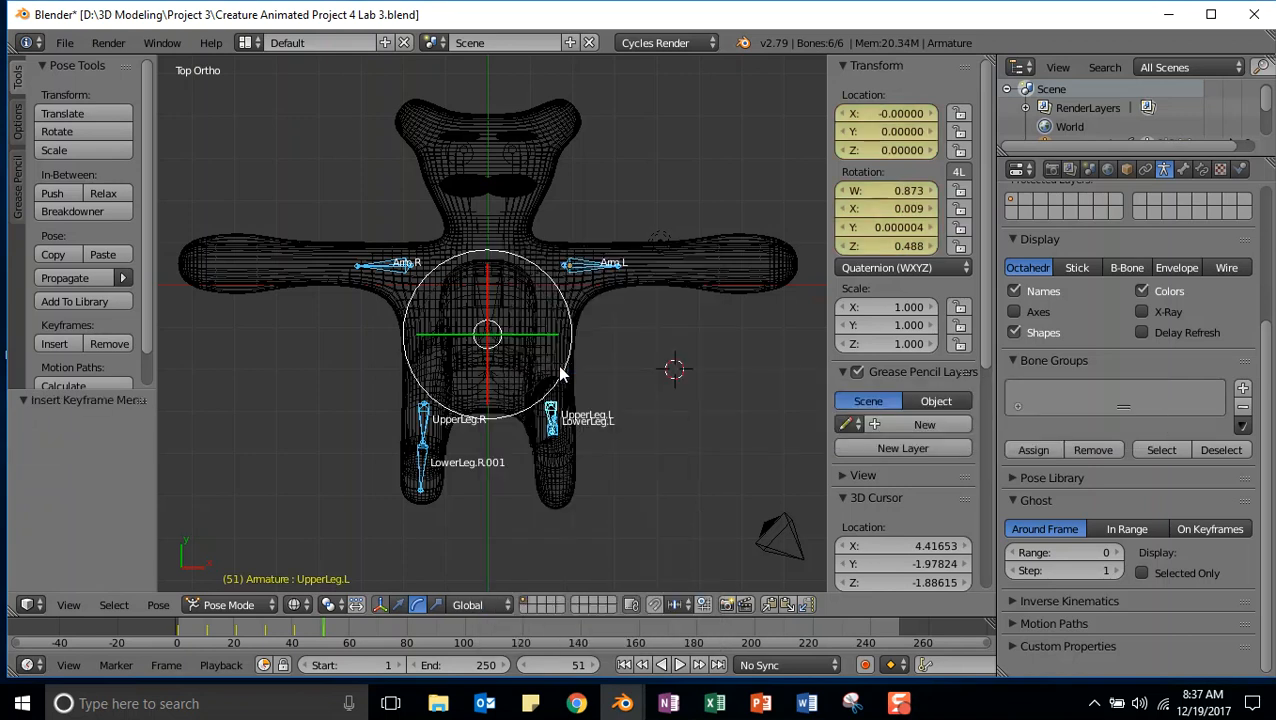
Play back the walking animation and examine the leg movement from several angles
{"action": "left_click", "coordinate": [656, 324]}
{"action": "middle_click_drag", "start_coordinate": [667, 472], "coordinate": [670, 428]}
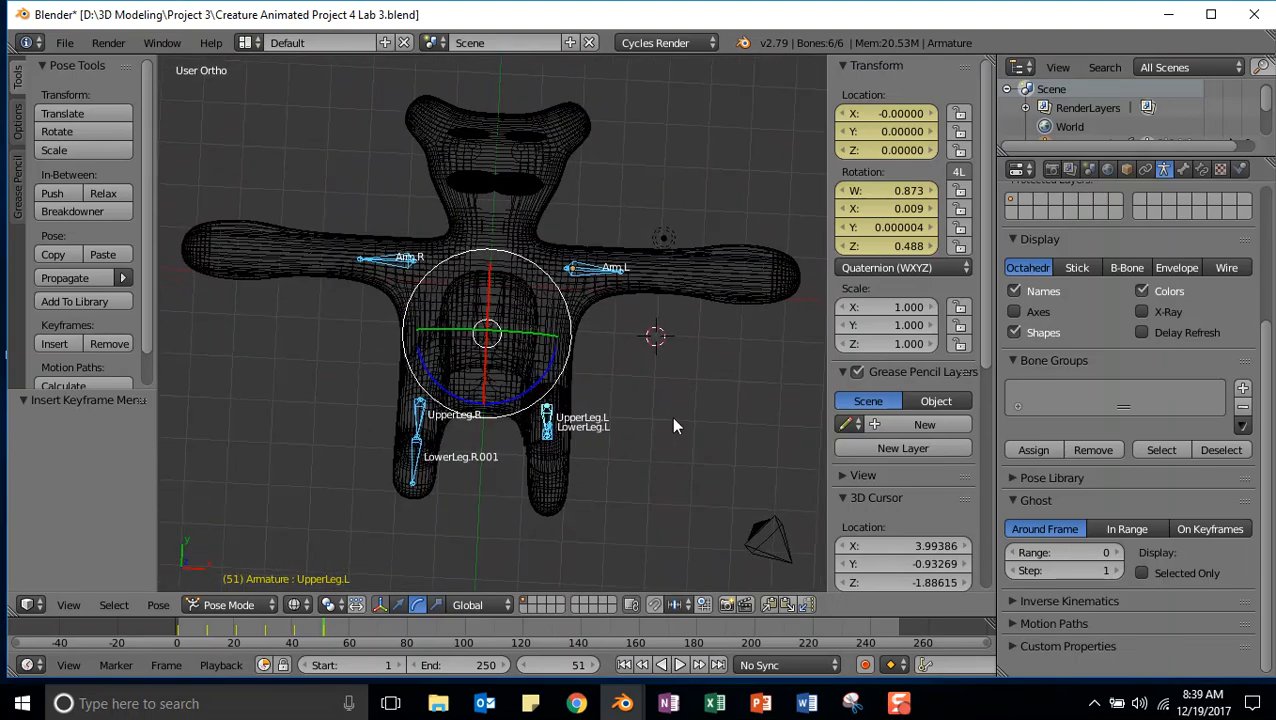
{"action": "key", "text": "alt+a"}
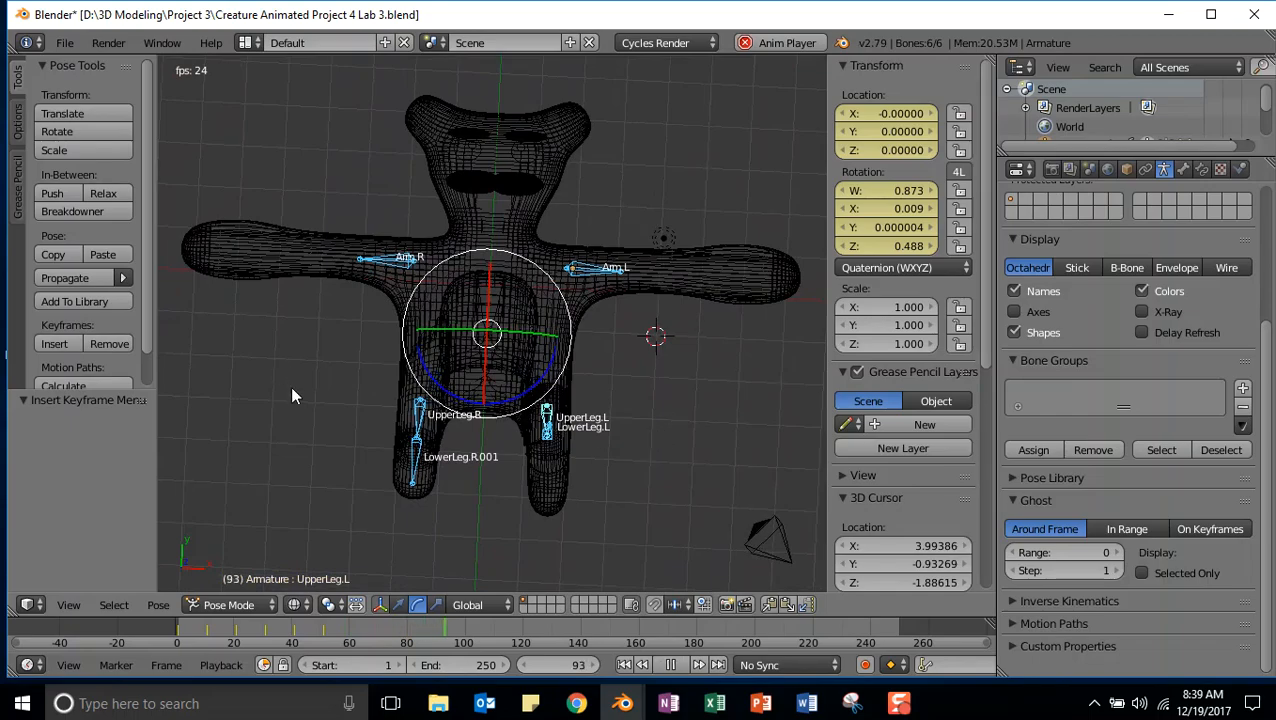
{"action": "middle_click_drag", "start_coordinate": [285, 375], "coordinate": [570, 112]}
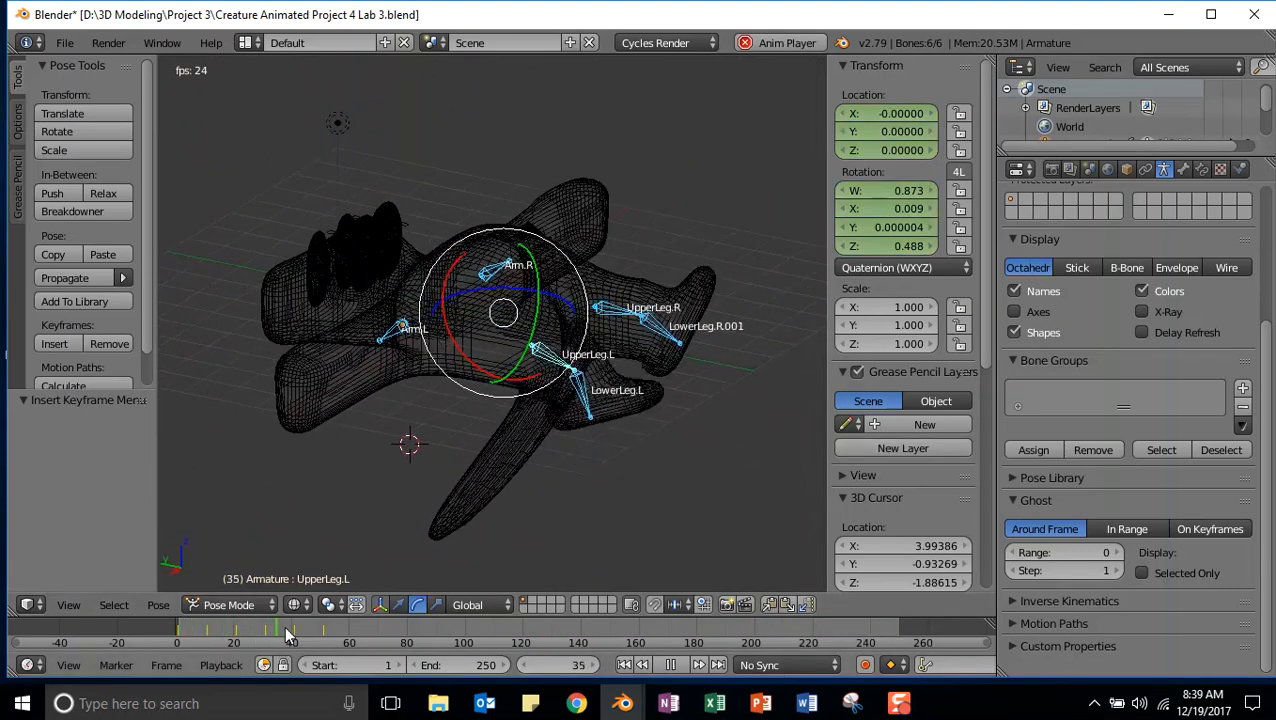
{"action": "middle_click_drag", "start_coordinate": [752, 336], "coordinate": [274, 394]}
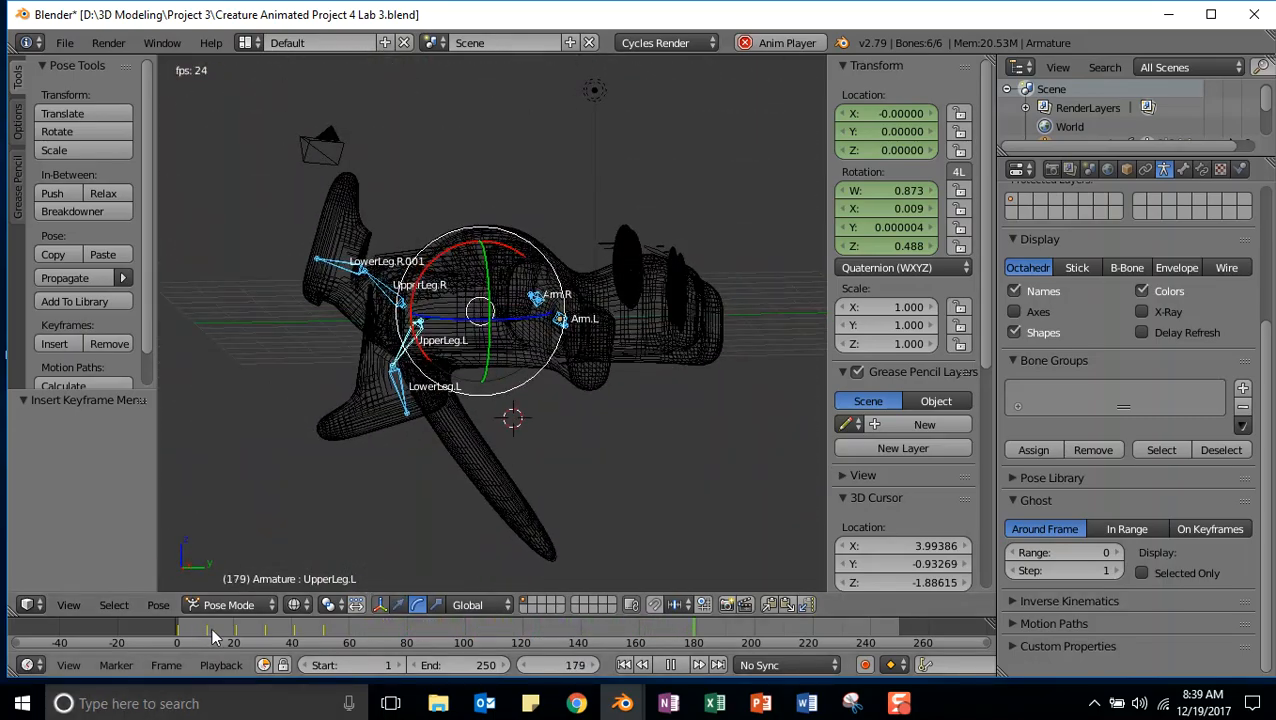
{"action": "middle_click_drag", "start_coordinate": [242, 504], "coordinate": [279, 540]}
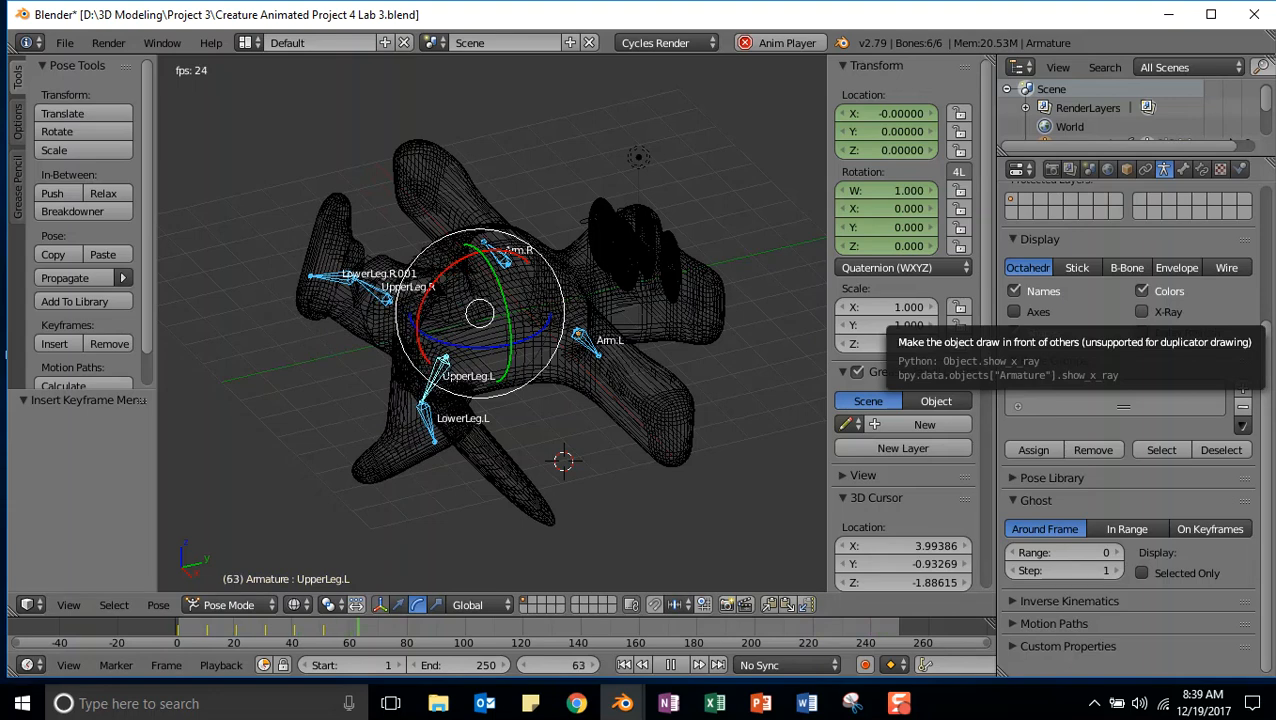
Switch to the Lab 4 Learn: Keyframes lesson page in Chrome
{"action": "key", "text": "alt+Tab"}
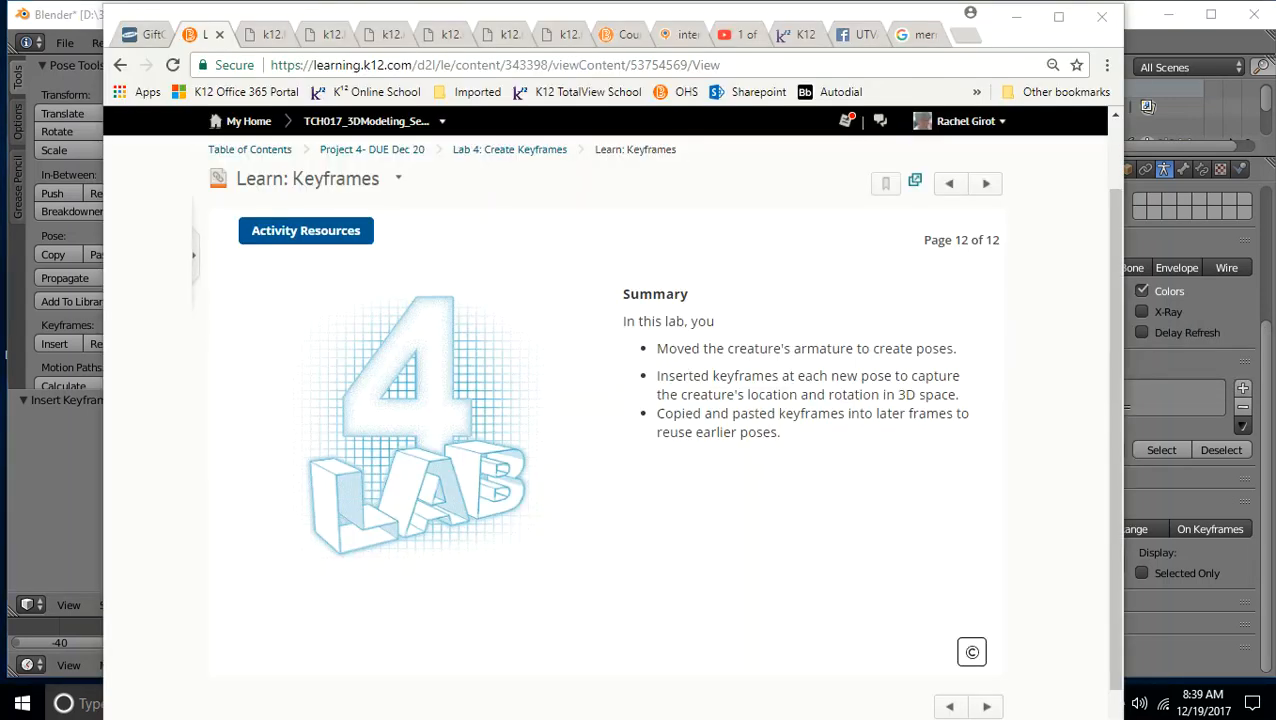